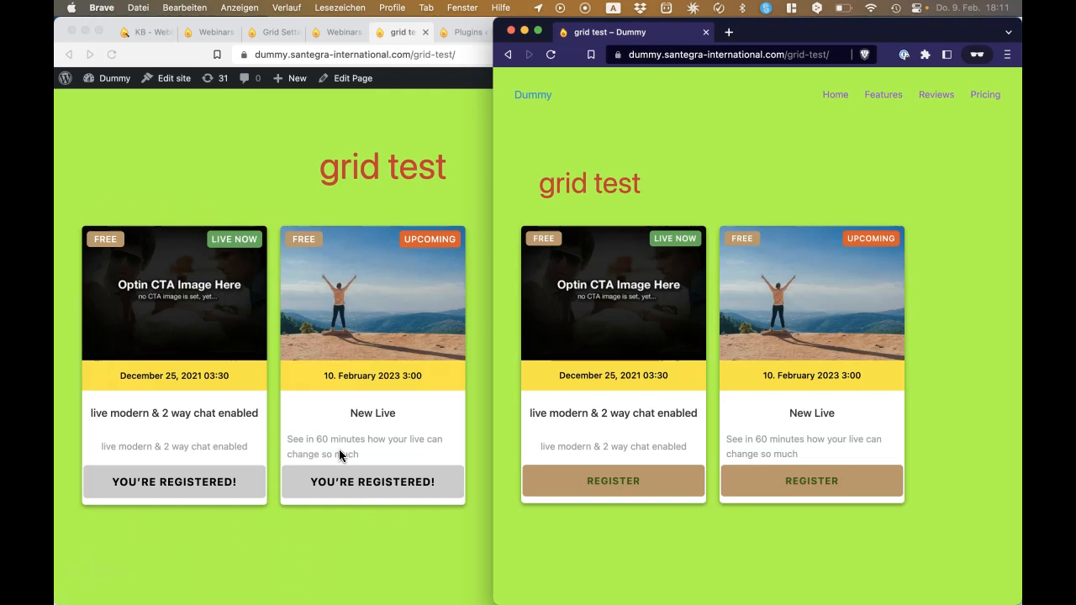
Step: Examine the article on displaying webinars in a grid layout and its enlarged sample grid, including card labels, dates, titles and registration buttons
{"action": "left_click_drag", "start_coordinate": [490, 428], "coordinate": [505, 455]}
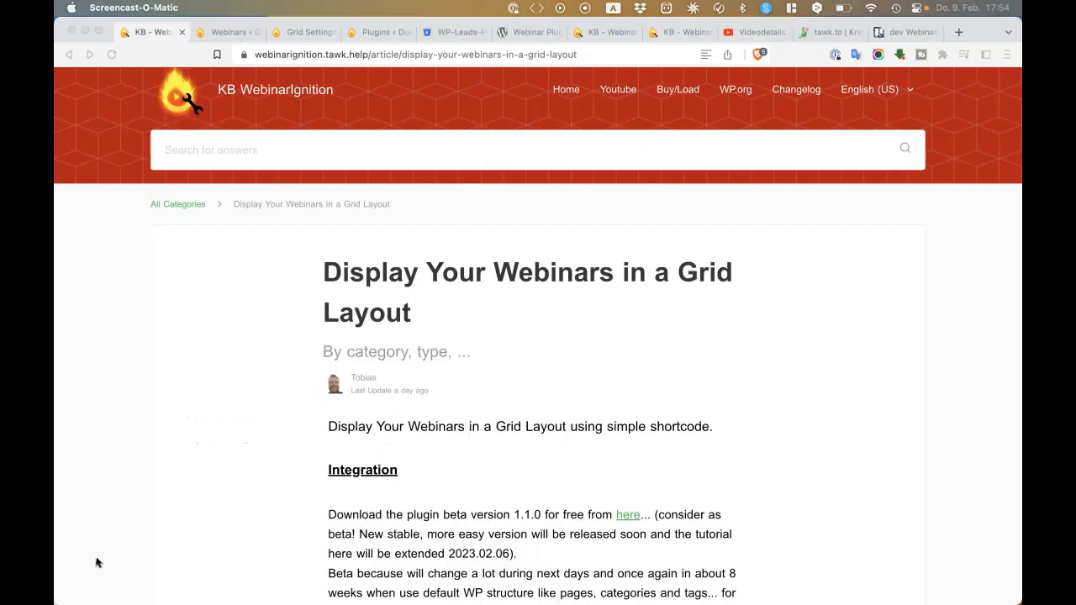
{"action": "scroll", "coordinate": [149, 524], "scroll_direction": "down", "scroll_amount": 12}
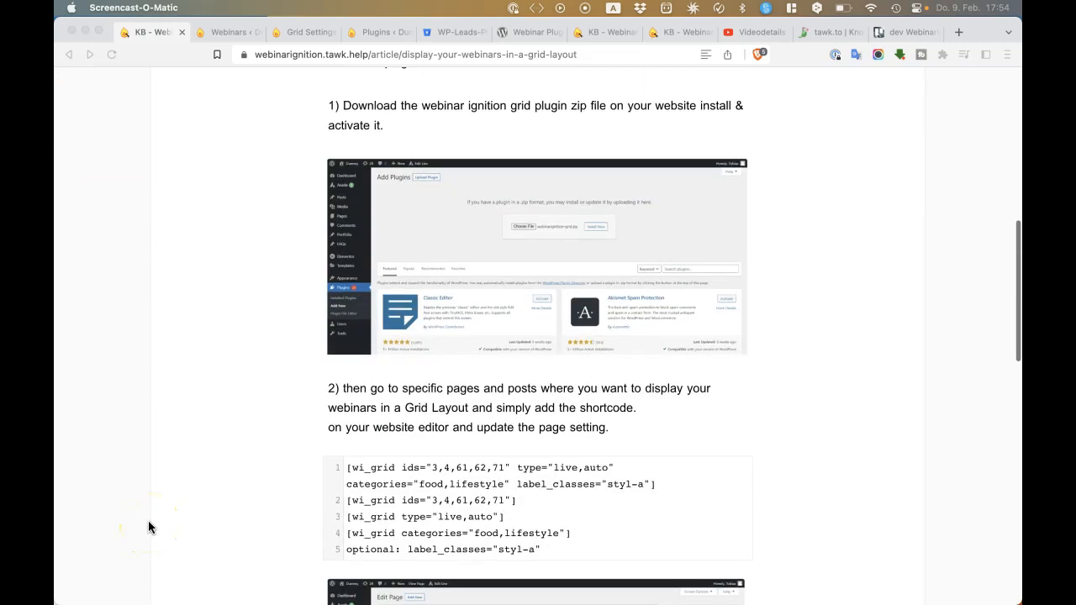
{"action": "scroll", "coordinate": [149, 526], "scroll_direction": "down", "scroll_amount": 5}
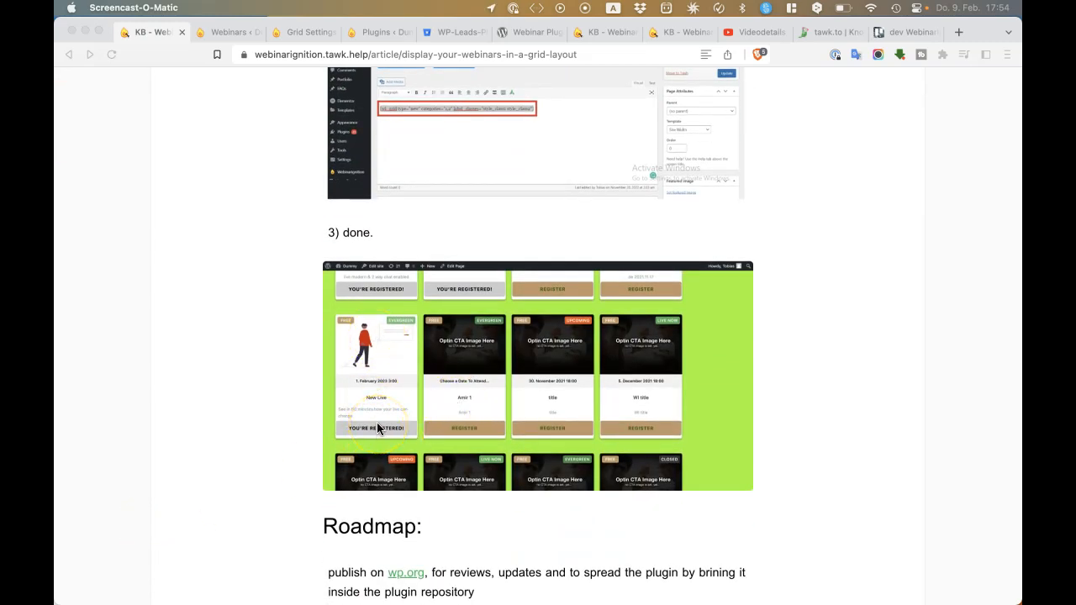
{"action": "left_click", "coordinate": [299, 376]}
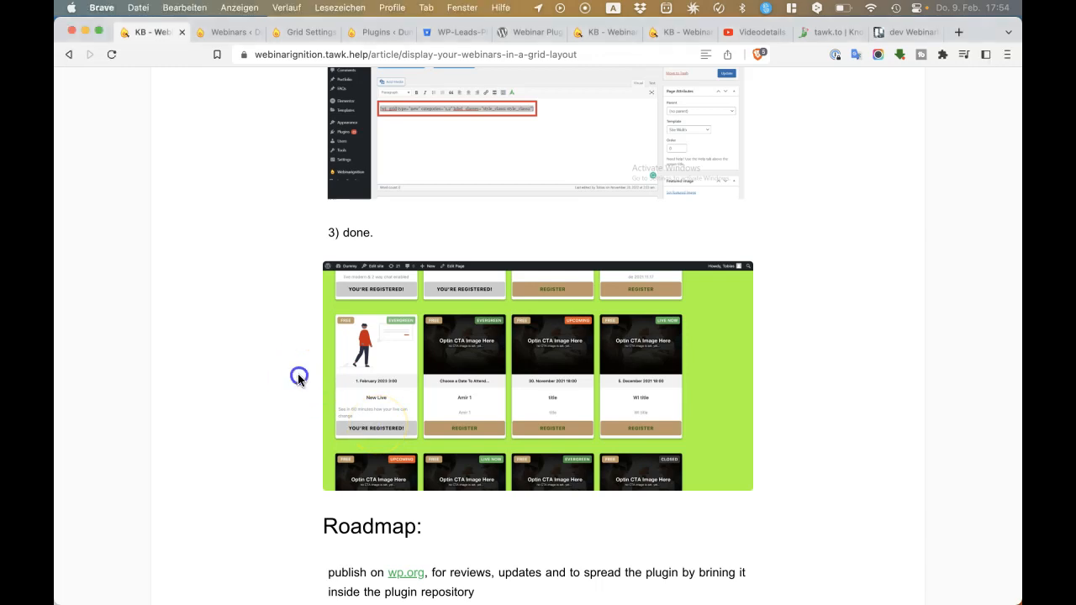
{"action": "scroll", "coordinate": [379, 369], "scroll_direction": "up", "scroll_amount": 3}
{"action": "scroll", "coordinate": [367, 307], "scroll_direction": "up", "scroll_amount": 5}
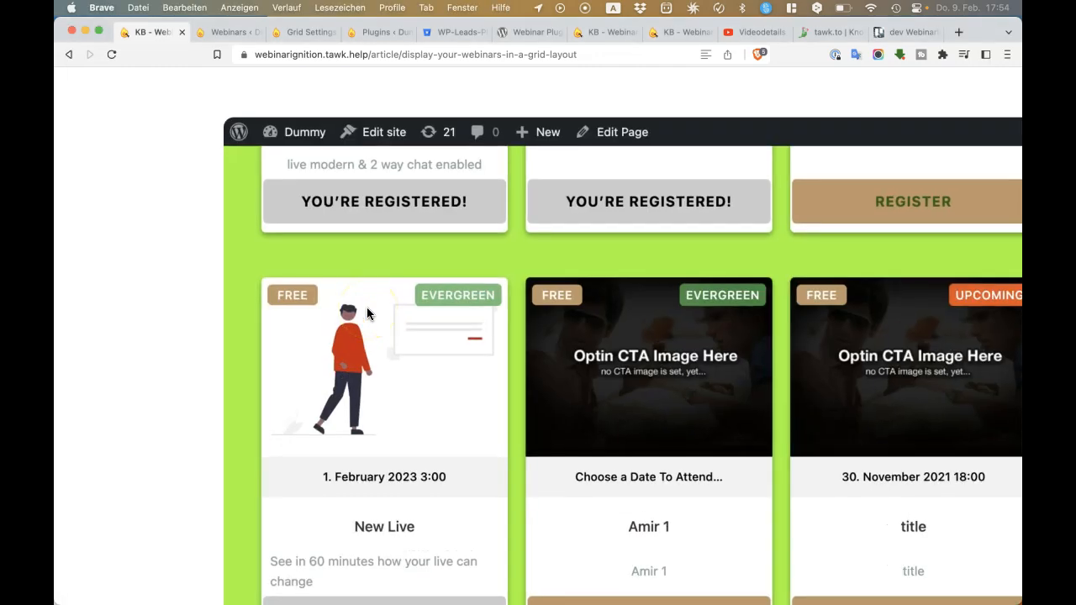
{"action": "scroll", "coordinate": [338, 246], "scroll_direction": "down", "scroll_amount": 3}
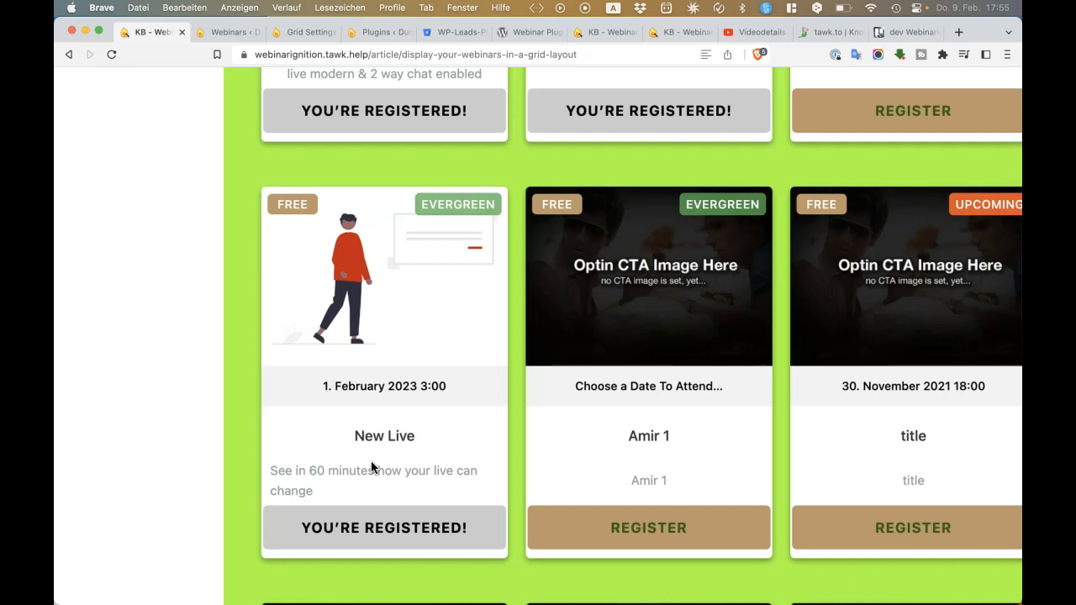
{"action": "scroll", "coordinate": [371, 468], "scroll_direction": "down", "scroll_amount": 1}
{"action": "left_click", "coordinate": [423, 491]}
{"action": "scroll", "coordinate": [423, 492], "scroll_direction": "right", "scroll_amount": 2}
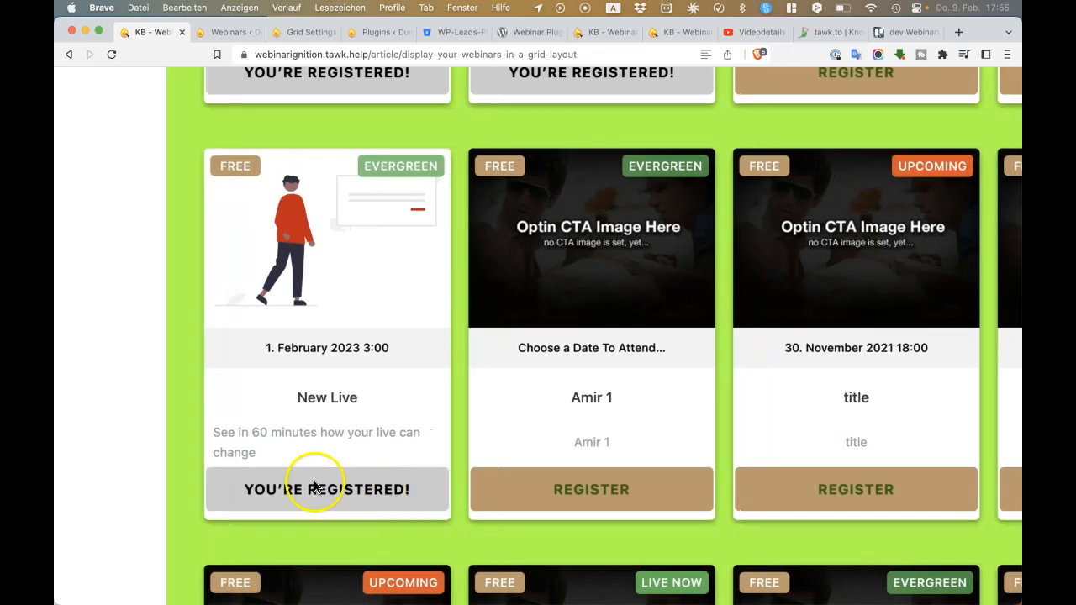
{"action": "left_click", "coordinate": [400, 495]}
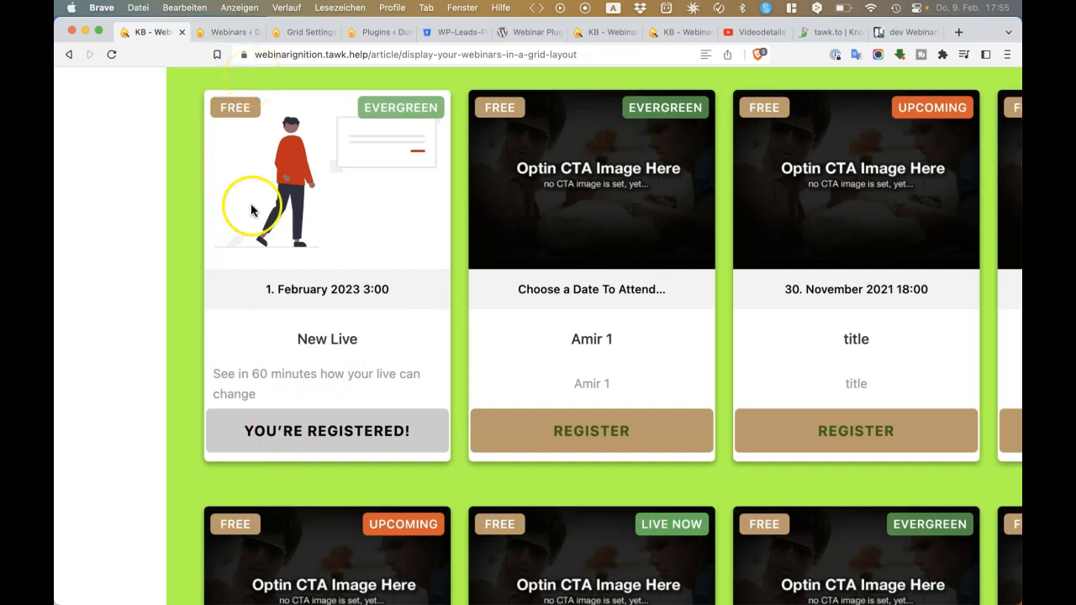
{"action": "left_click", "coordinate": [249, 269]}
Step: Follow the download link for the grid plugin beta version 1.1.0 in the article's Integration section
{"action": "scroll", "coordinate": [251, 271], "scroll_direction": "up", "scroll_amount": 10}
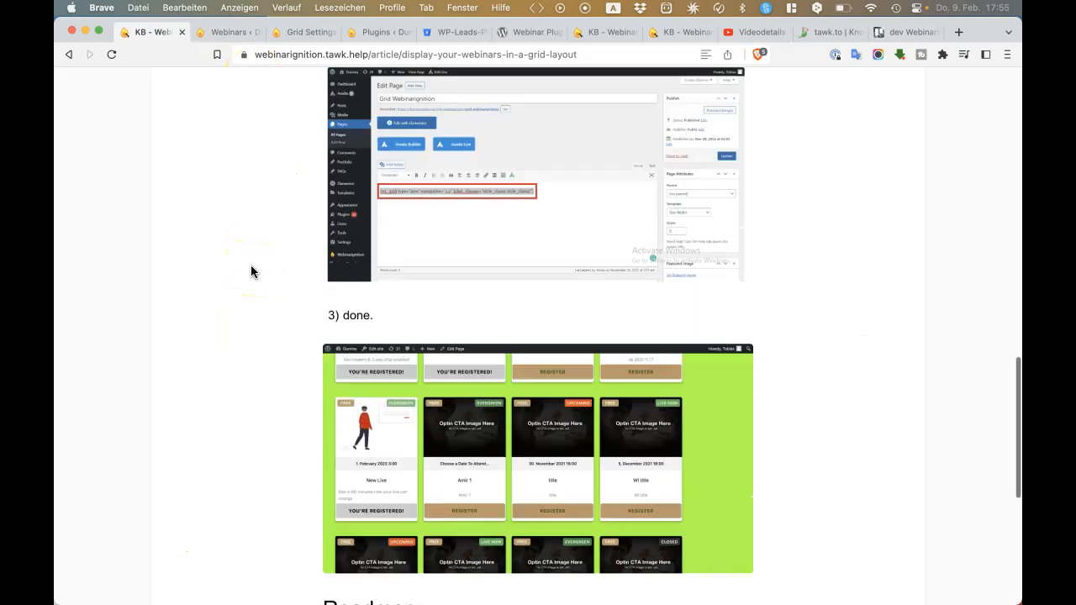
{"action": "scroll", "coordinate": [250, 272], "scroll_direction": "up", "scroll_amount": 3}
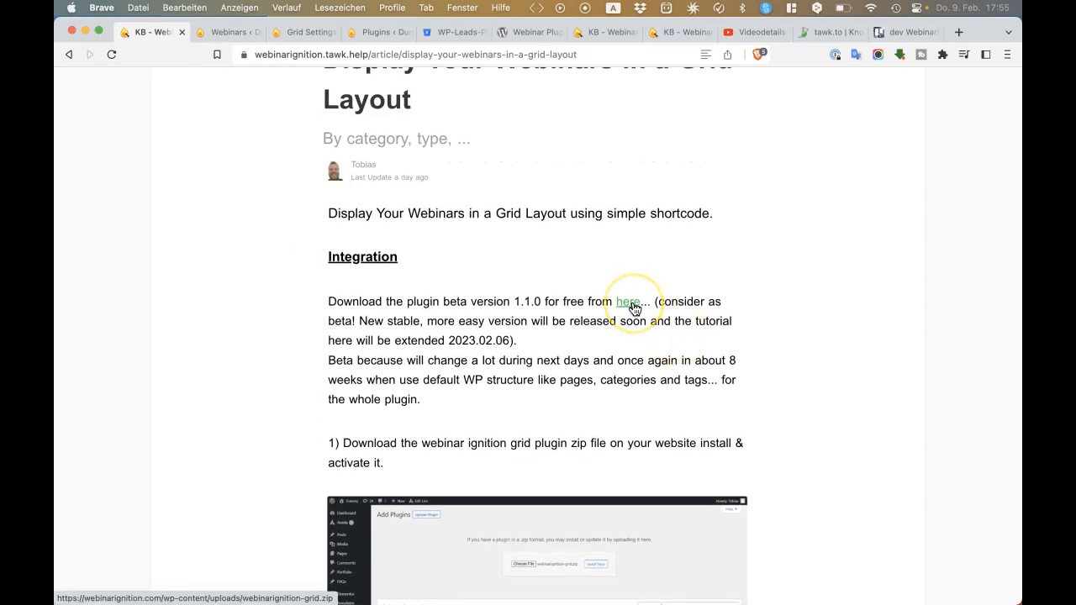
{"action": "left_click", "coordinate": [617, 300]}
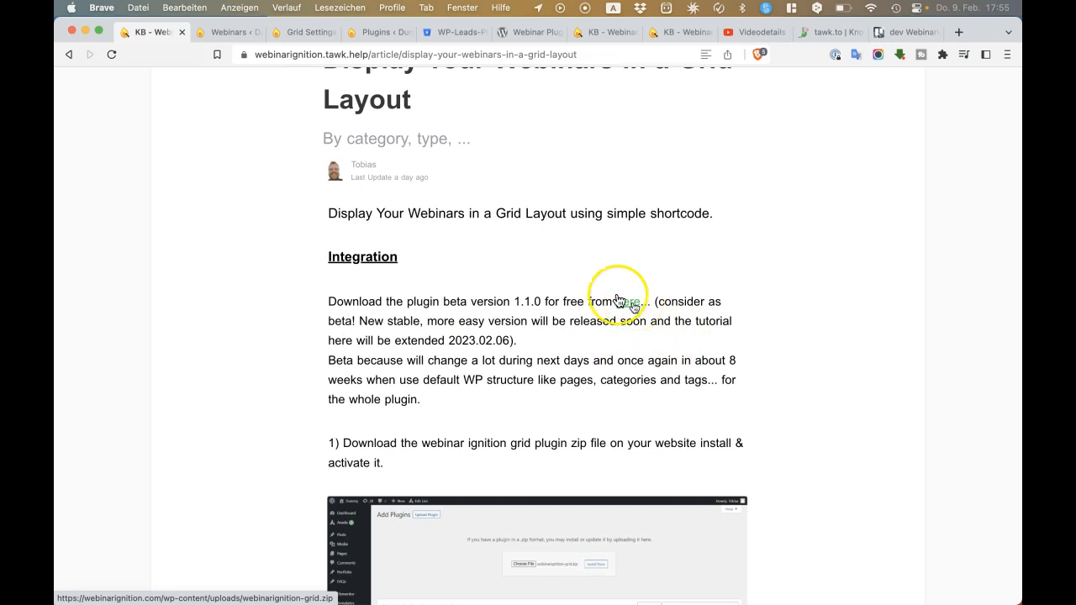
Step: Open the WebinarIgnition grid shortcode settings and select the webinar "live modern & 2 way chat enabled"
{"action": "left_click", "coordinate": [229, 34]}
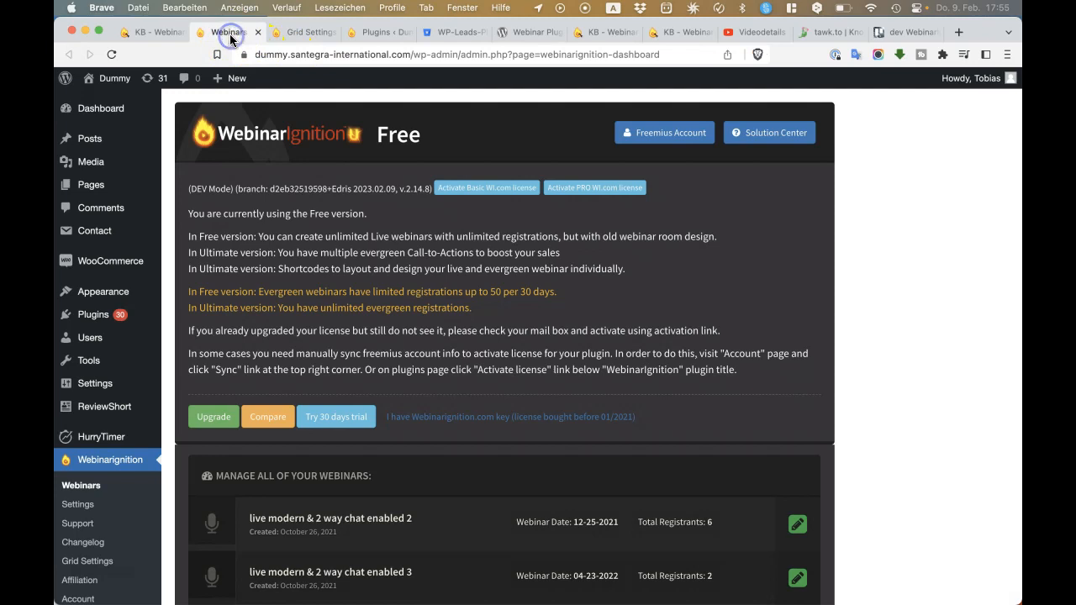
{"action": "scroll", "coordinate": [197, 345], "scroll_direction": "down", "scroll_amount": 5}
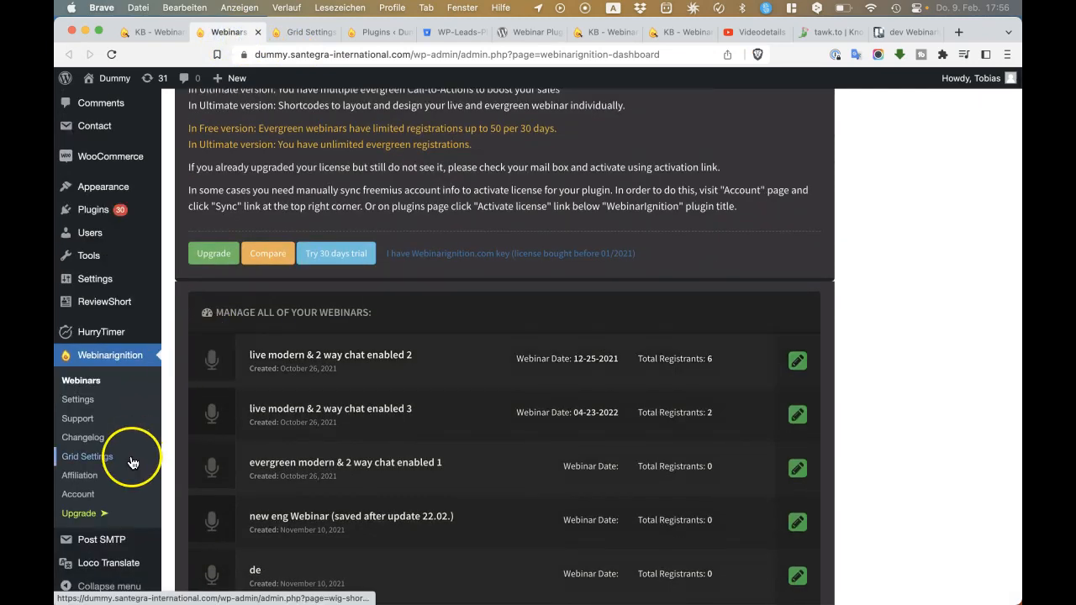
{"action": "left_click", "coordinate": [301, 32]}
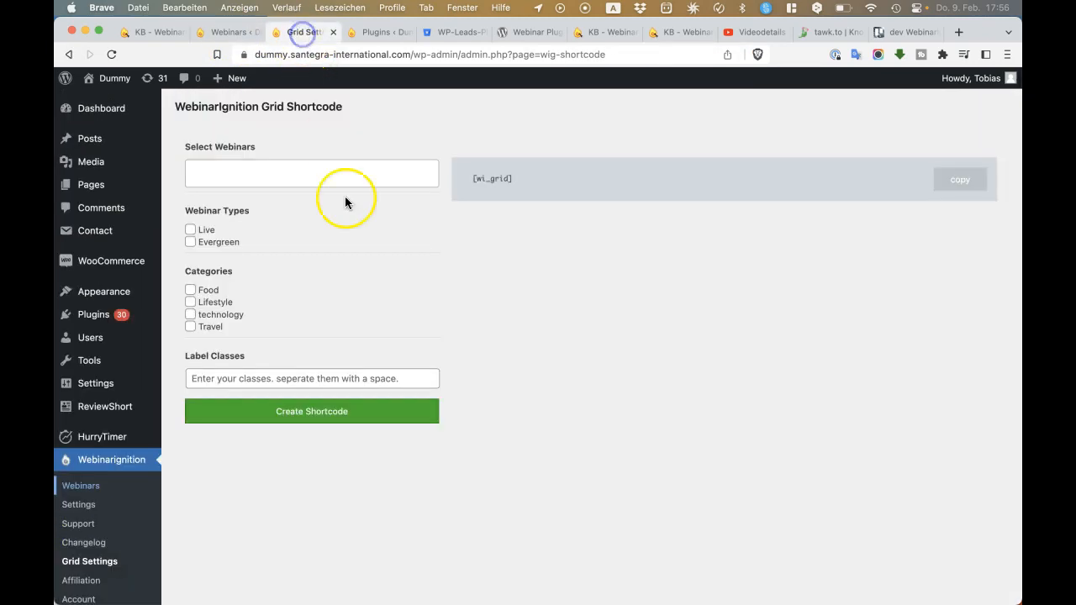
{"action": "left_click", "coordinate": [312, 175]}
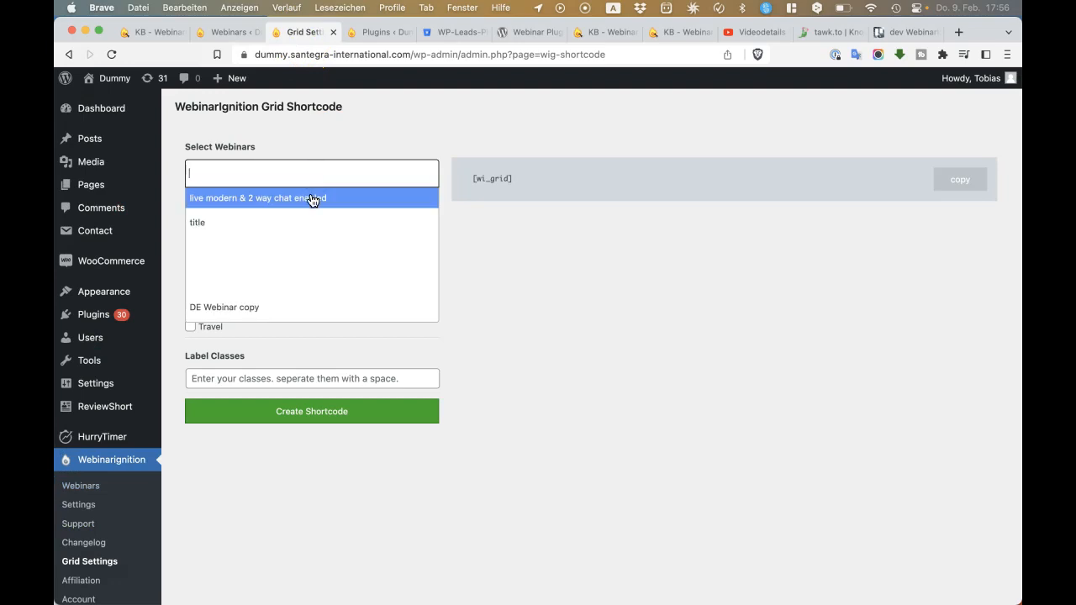
{"action": "left_click", "coordinate": [311, 200]}
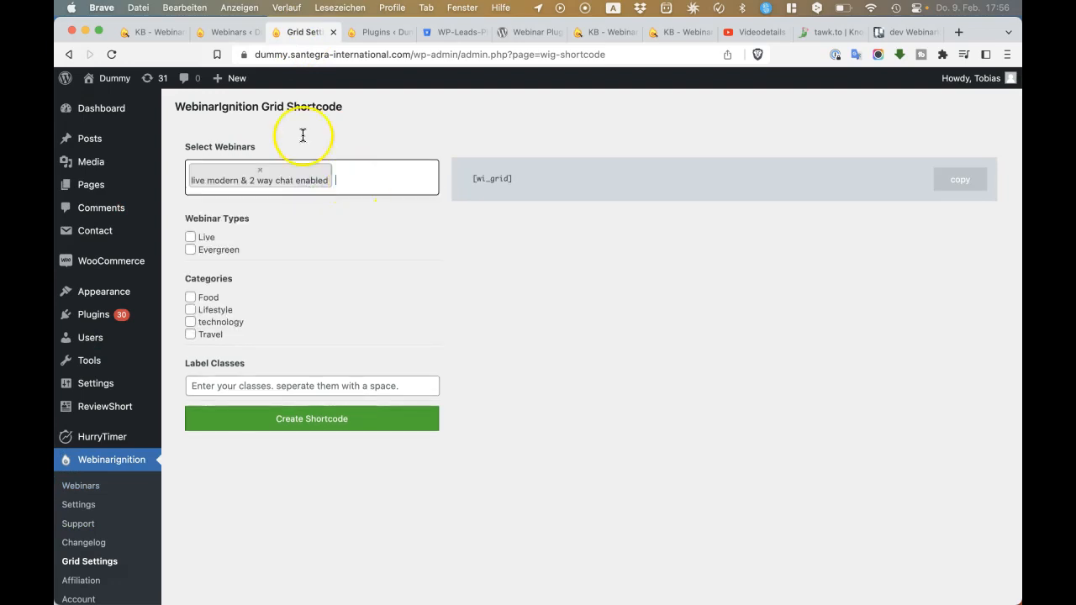
Step: Check the sample grid in the article and add the "New Live" webinar to the shortcode's webinar selection
{"action": "left_click", "coordinate": [157, 33]}
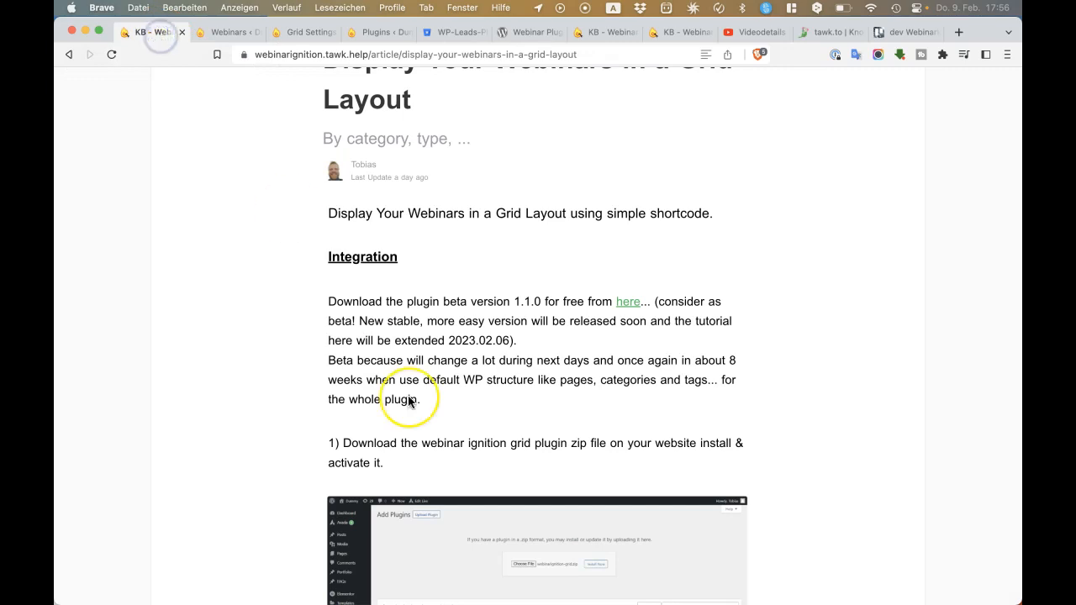
{"action": "scroll", "coordinate": [409, 401], "scroll_direction": "down", "scroll_amount": 15}
{"action": "scroll", "coordinate": [353, 379], "scroll_direction": "up", "scroll_amount": 1}
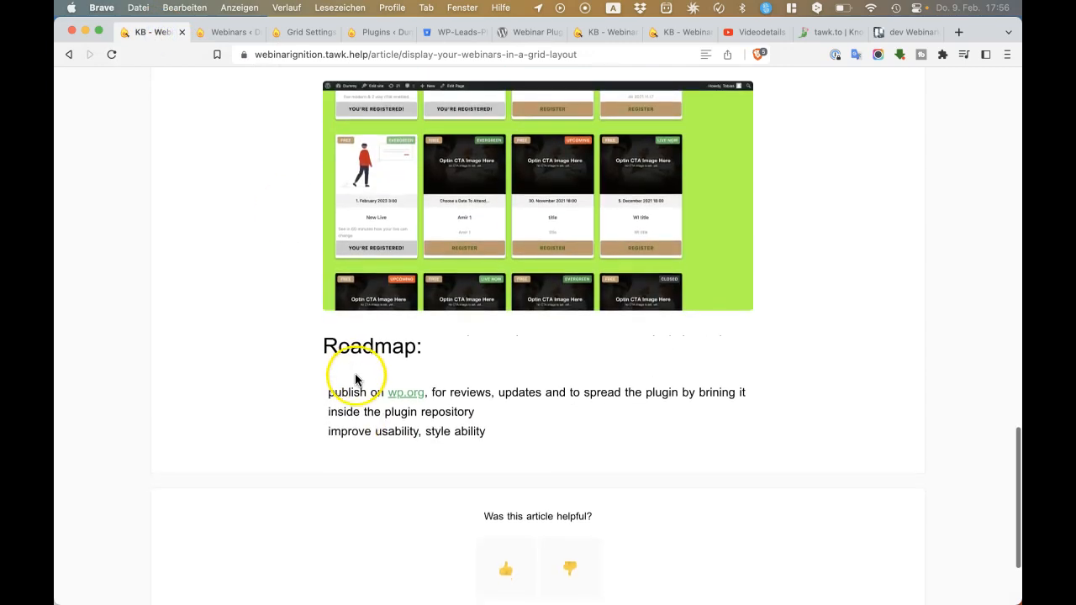
{"action": "scroll", "coordinate": [373, 240], "scroll_direction": "up", "scroll_amount": 5}
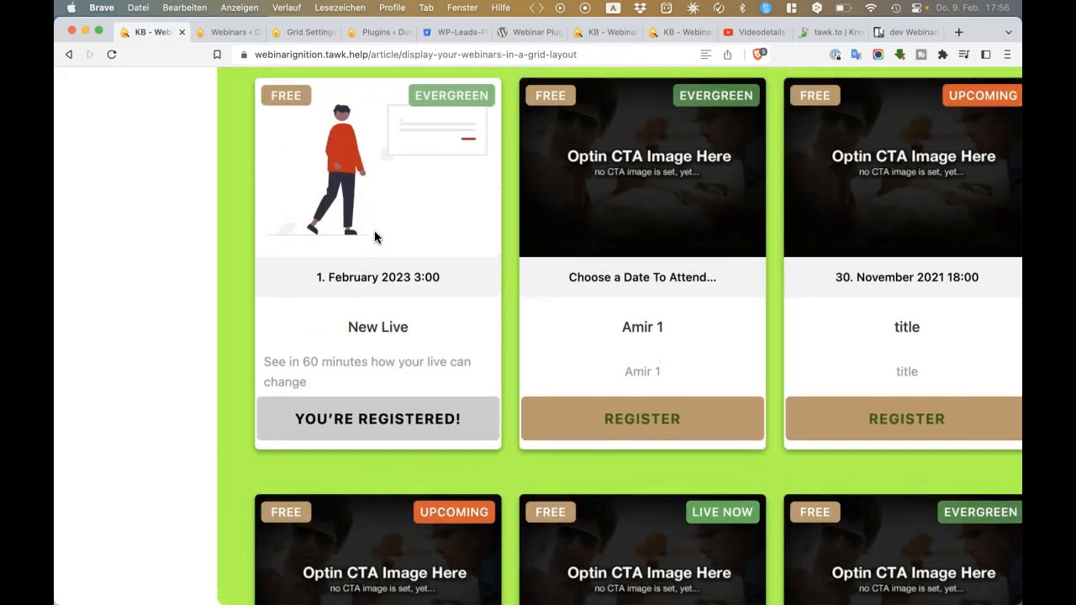
{"action": "left_click", "coordinate": [241, 33]}
{"action": "left_click", "coordinate": [300, 36]}
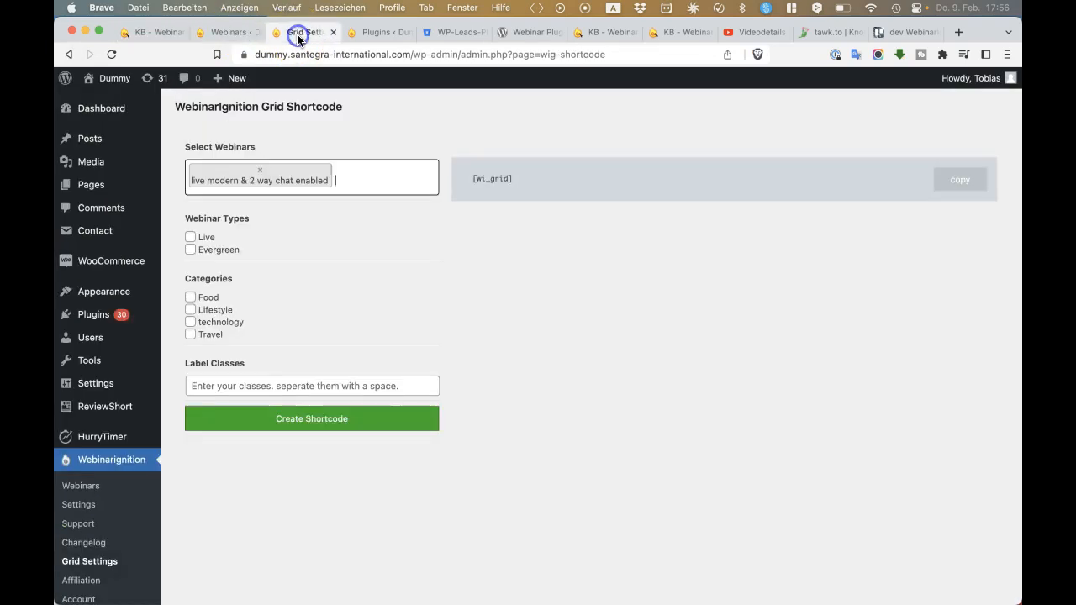
{"action": "left_click", "coordinate": [368, 176]}
{"action": "type", "text": "new"}
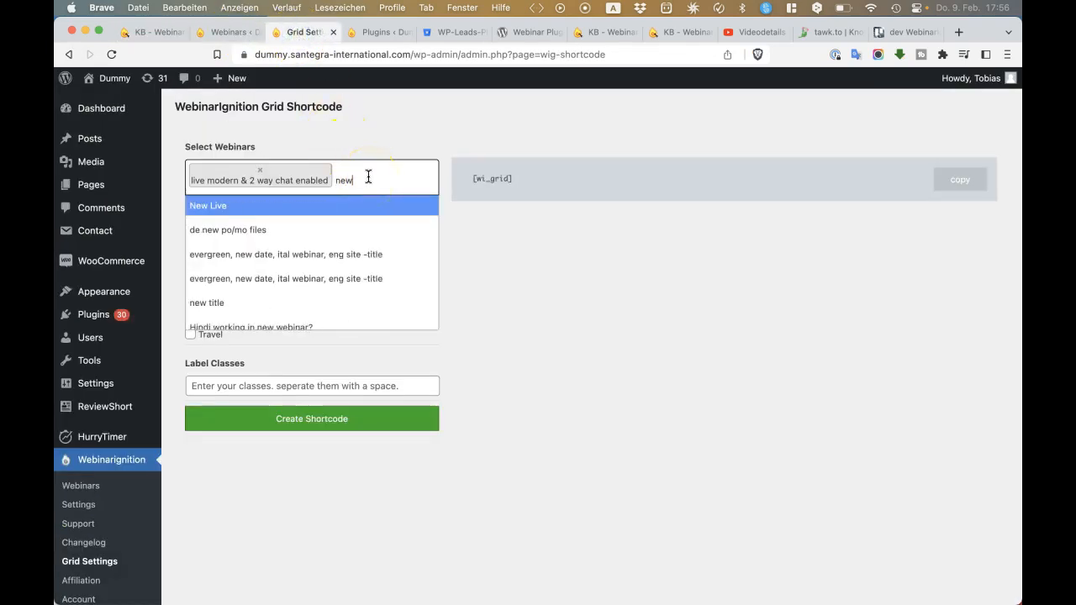
{"action": "left_click", "coordinate": [335, 207]}
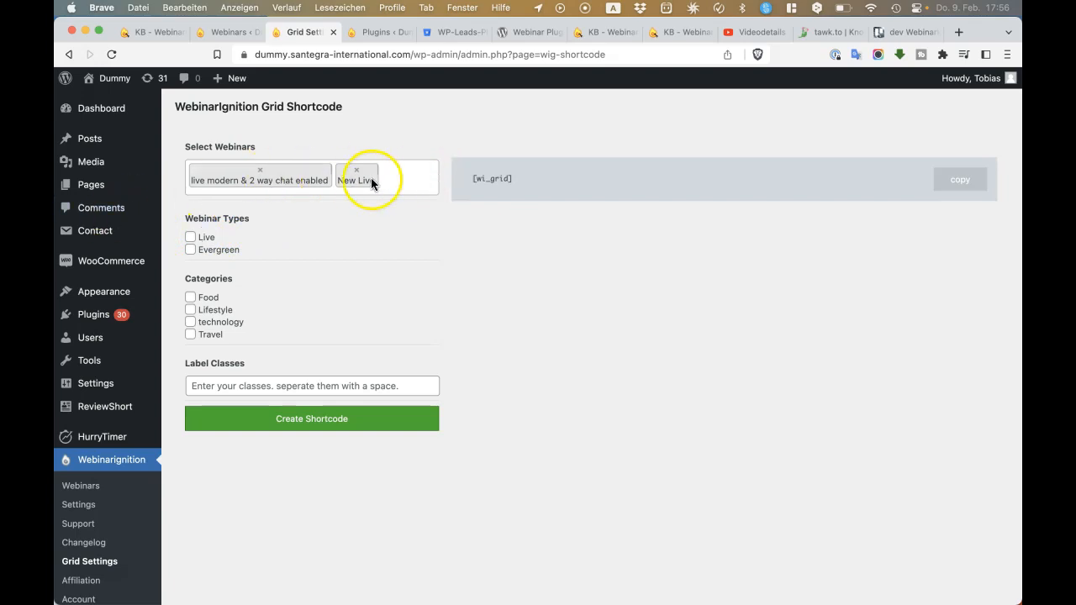
Step: Include both the Live and Evergreen webinar types in the grid shortcode
{"action": "left_click", "coordinate": [190, 238]}
{"action": "left_click", "coordinate": [190, 238]}
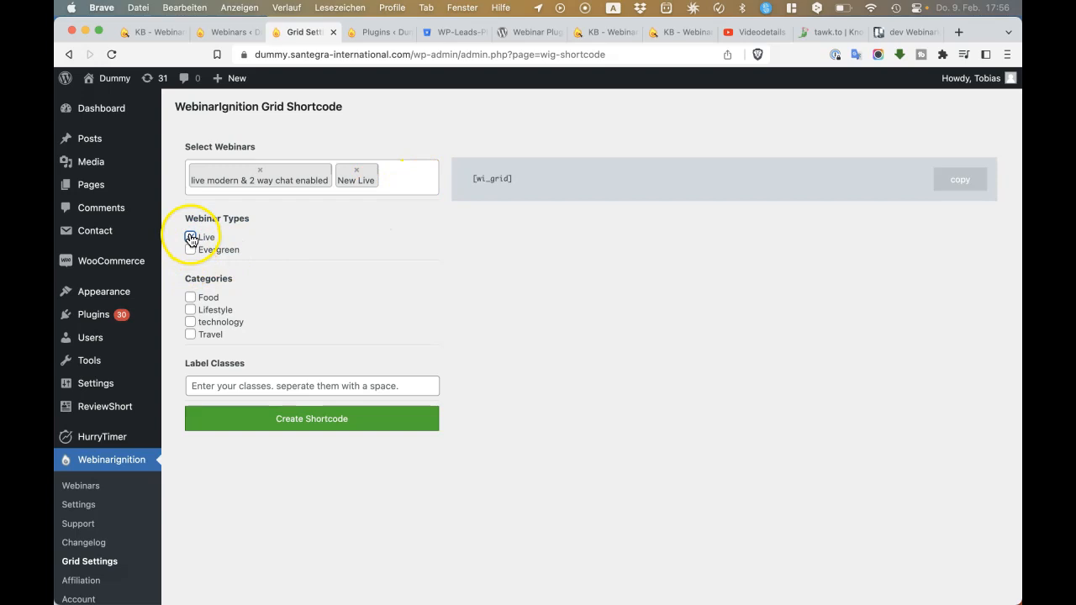
{"action": "left_click", "coordinate": [190, 250]}
{"action": "left_click", "coordinate": [190, 237]}
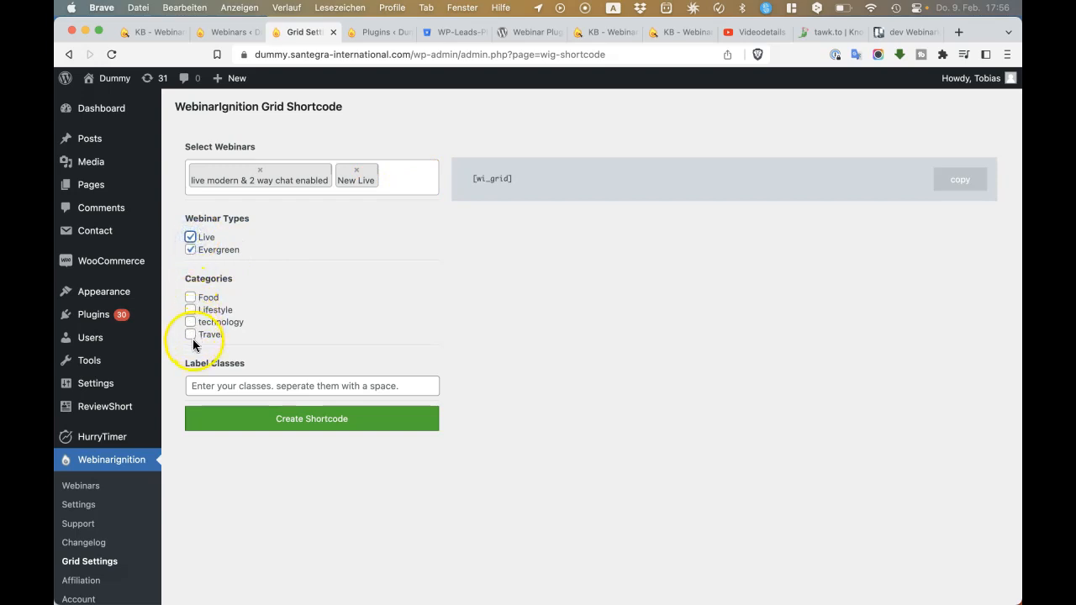
Step: Create the grid shortcode without any categories or label classes
{"action": "mouse_move", "coordinate": [112, 192]}
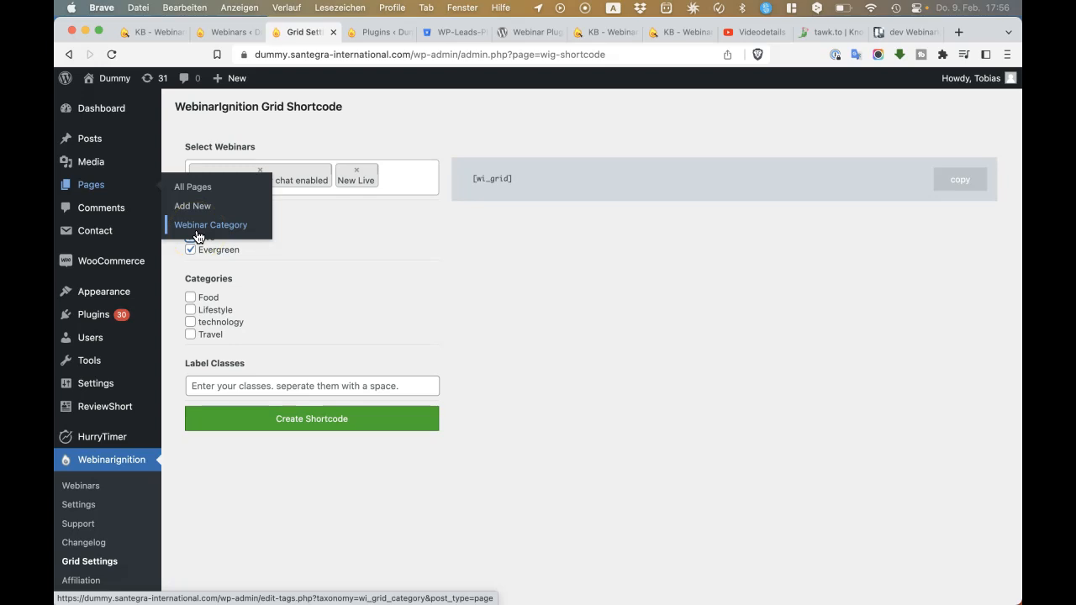
{"action": "left_click", "coordinate": [375, 383]}
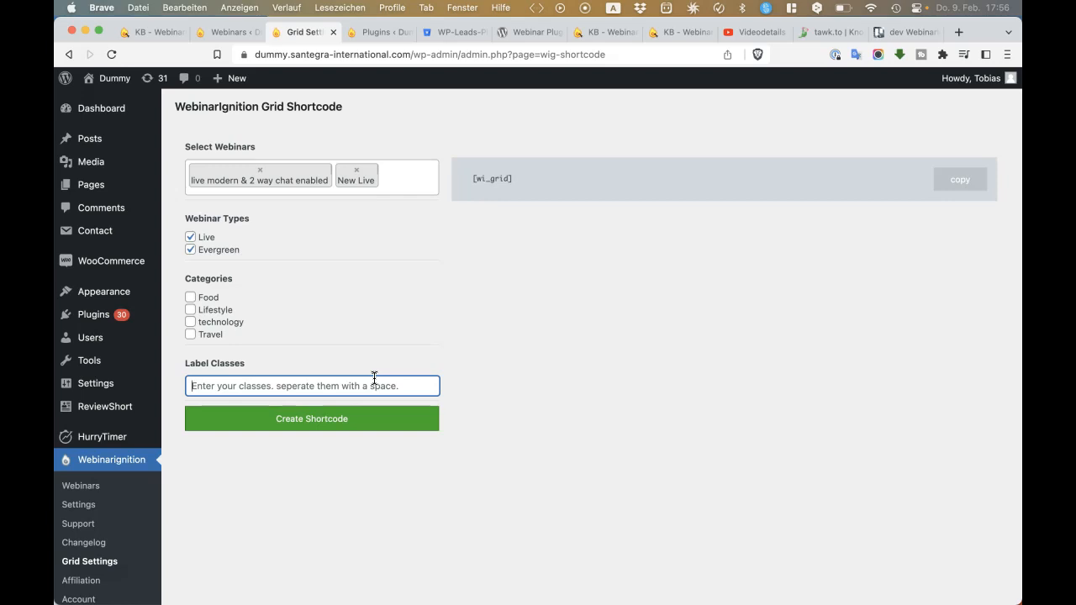
{"action": "left_click", "coordinate": [348, 423]}
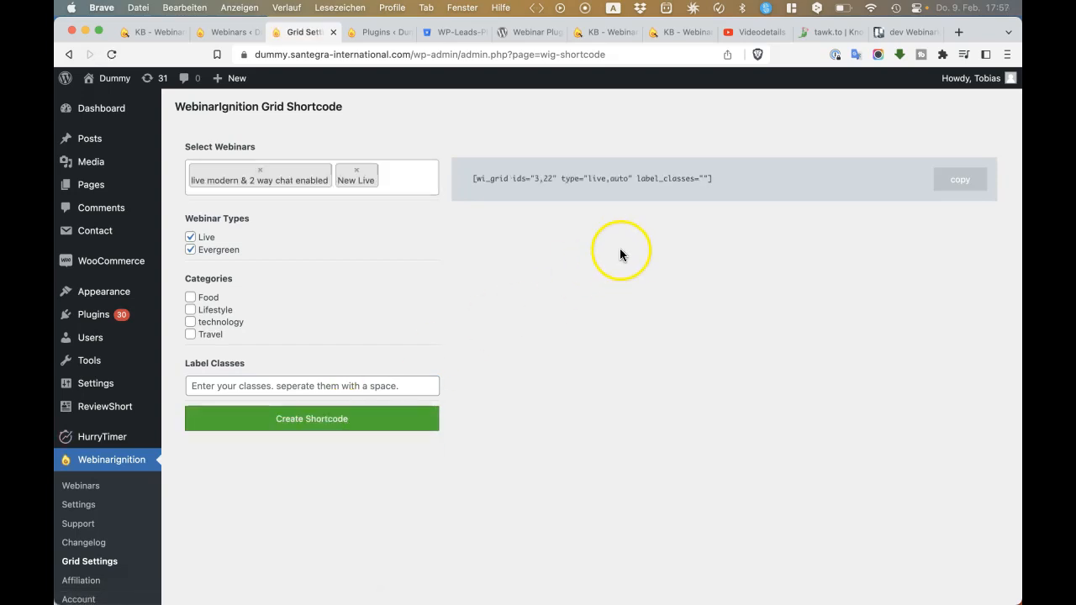
Step: Review the ids, type and label_classes parameters of the generated shortcode and copy the whole shortcode
{"action": "left_click_drag", "start_coordinate": [552, 179], "coordinate": [616, 179]}
{"action": "left_click", "coordinate": [613, 179]}
{"action": "left_click", "coordinate": [605, 188]}
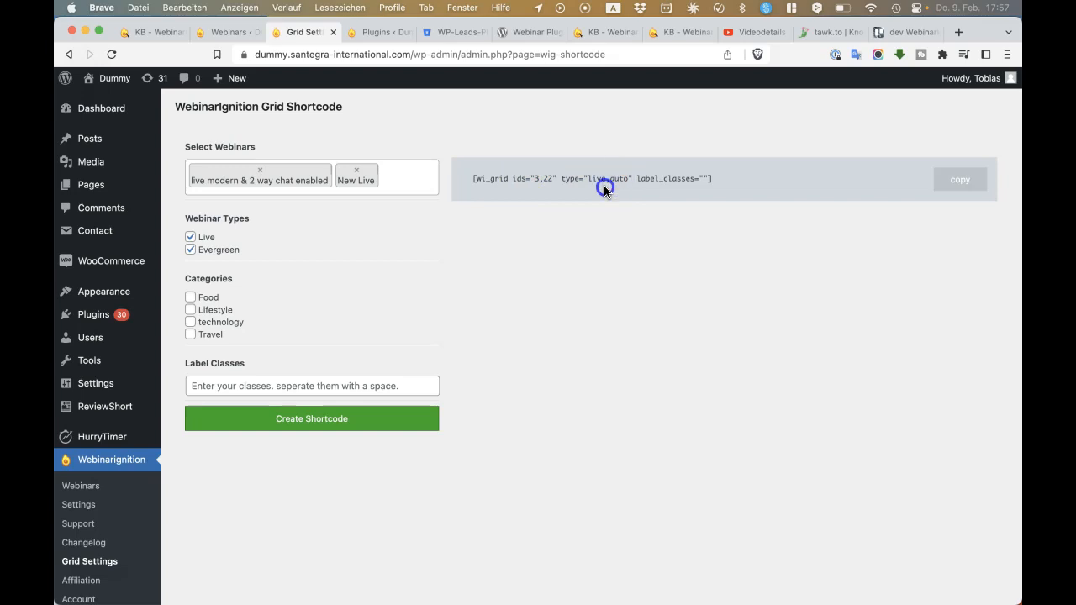
{"action": "left_click_drag", "start_coordinate": [709, 177], "coordinate": [633, 177]}
{"action": "left_click", "coordinate": [610, 192]}
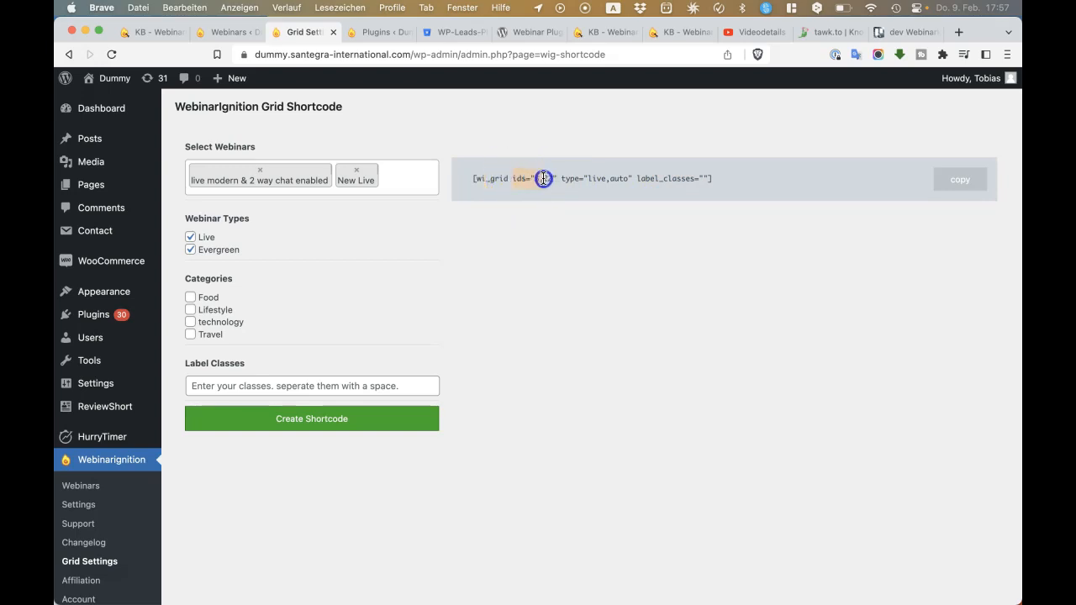
{"action": "left_click_drag", "start_coordinate": [588, 183], "coordinate": [638, 182]}
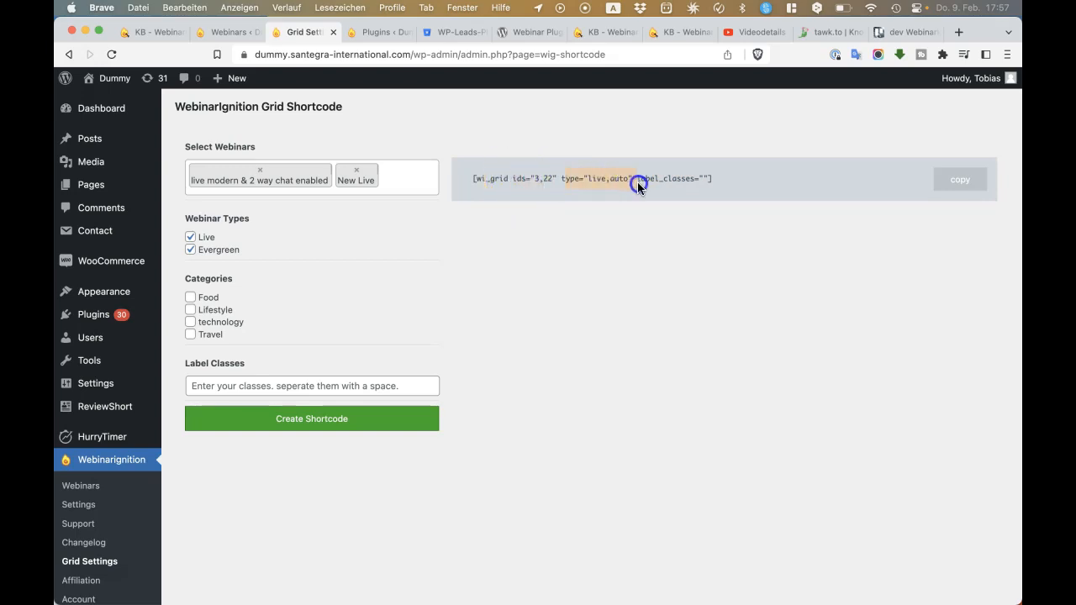
{"action": "left_click", "coordinate": [575, 233]}
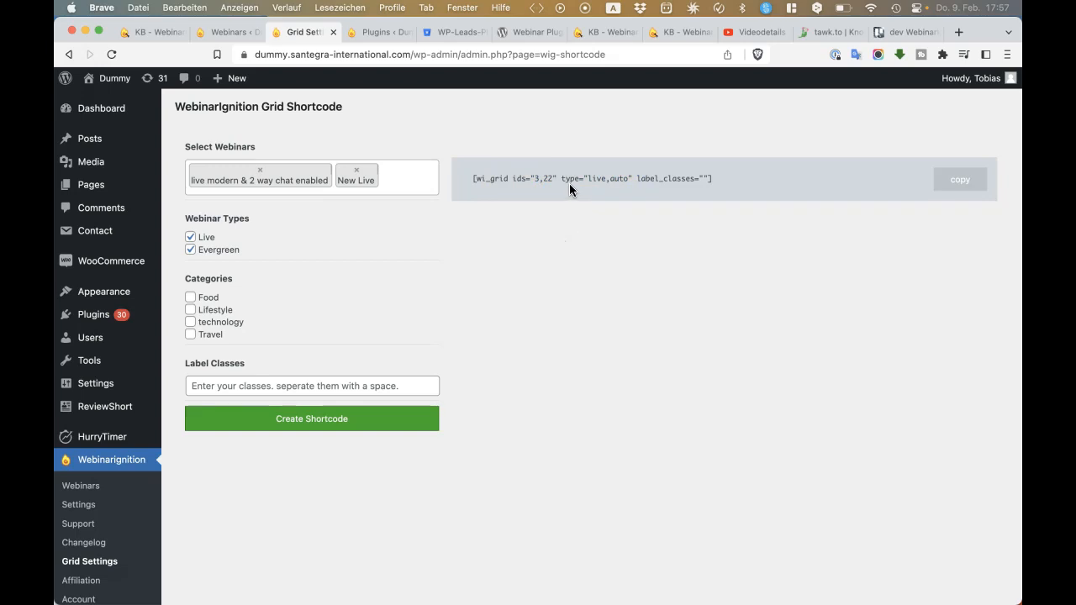
{"action": "left_click", "coordinate": [957, 185]}
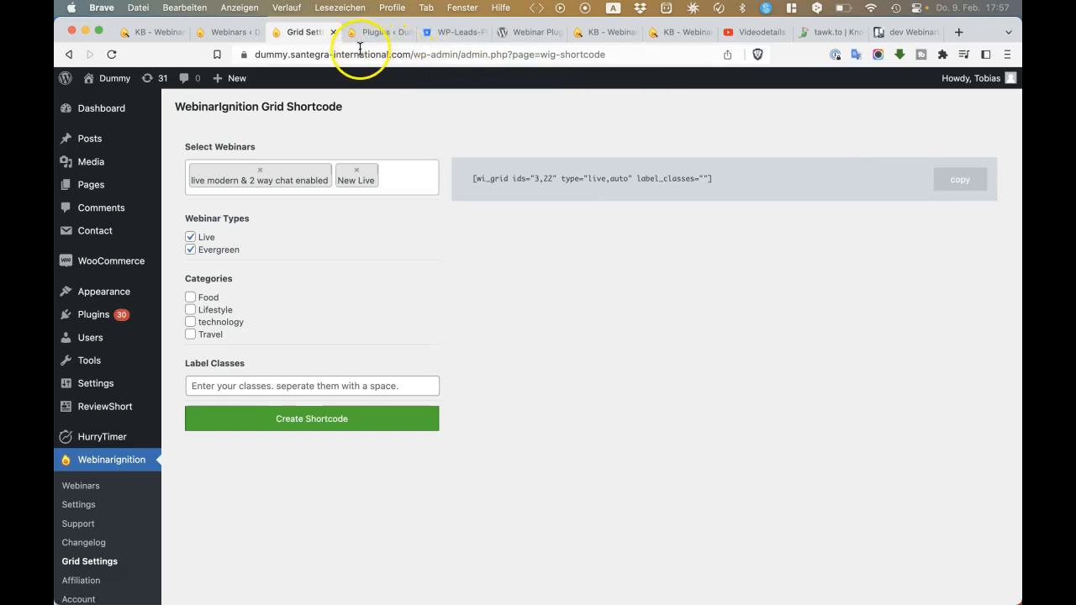
Step: Start a new WordPress page in a separate tab and title it "grid test"
{"action": "mouse_move", "coordinate": [227, 79]}
{"action": "left_click", "coordinate": [229, 136], "text": "super"}
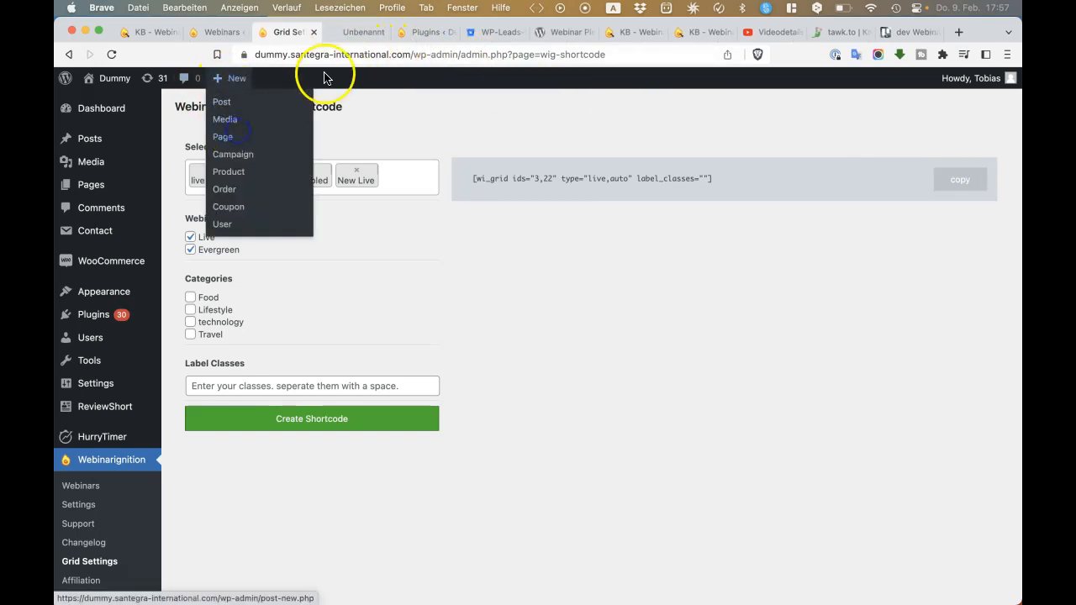
{"action": "left_click", "coordinate": [353, 37]}
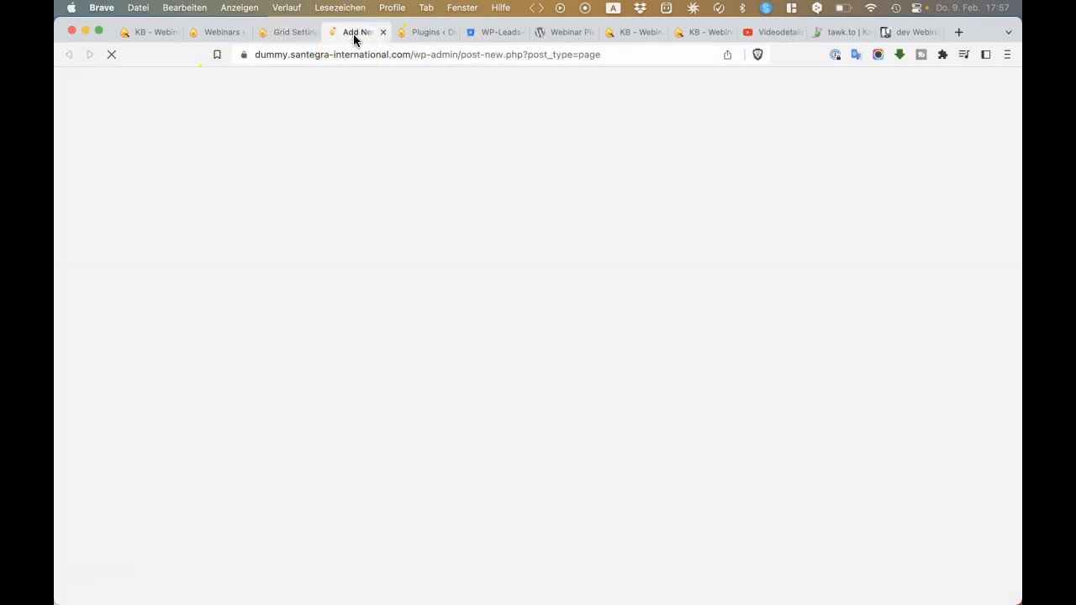
{"action": "type", "text": "gri"}
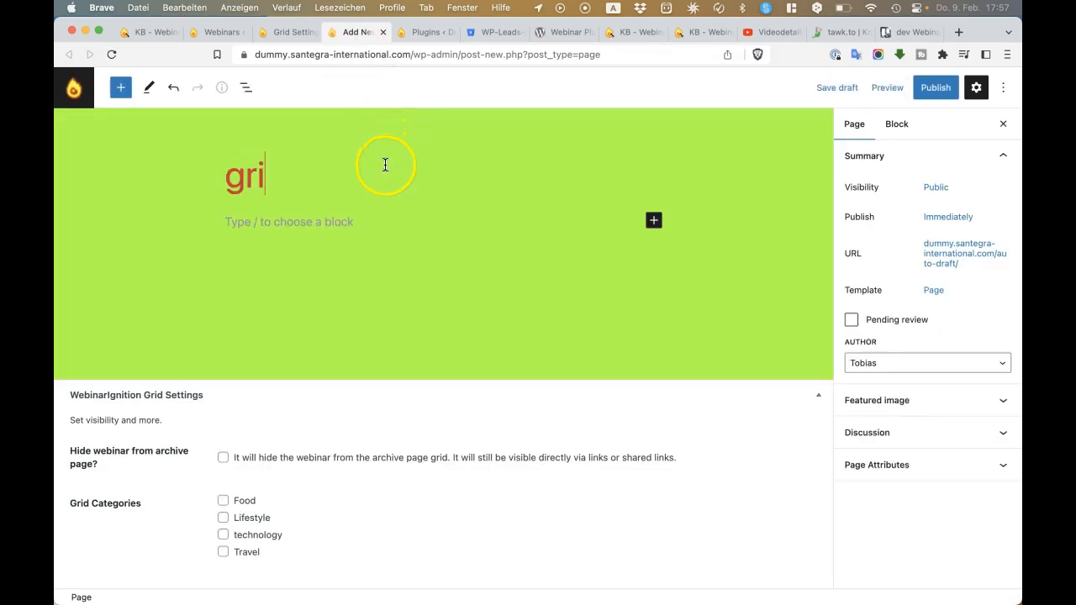
Step: Paste the copied grid shortcode into the page body and shorten it to [wi_grid ids="3,22"] without the type and label_classes parameters
{"action": "left_click", "coordinate": [319, 222]}
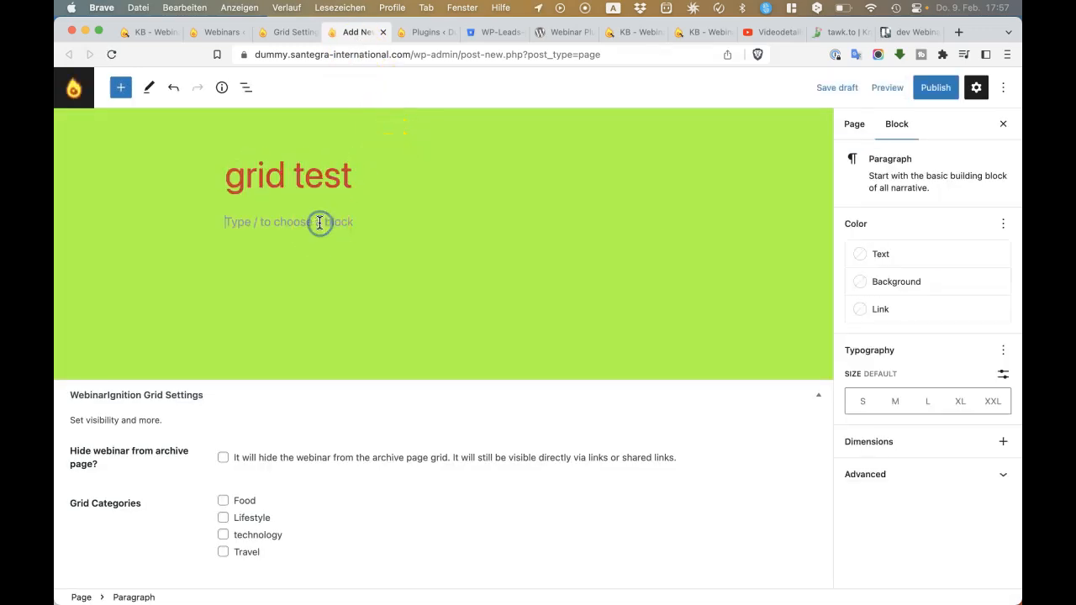
{"action": "key", "text": "super+v"}
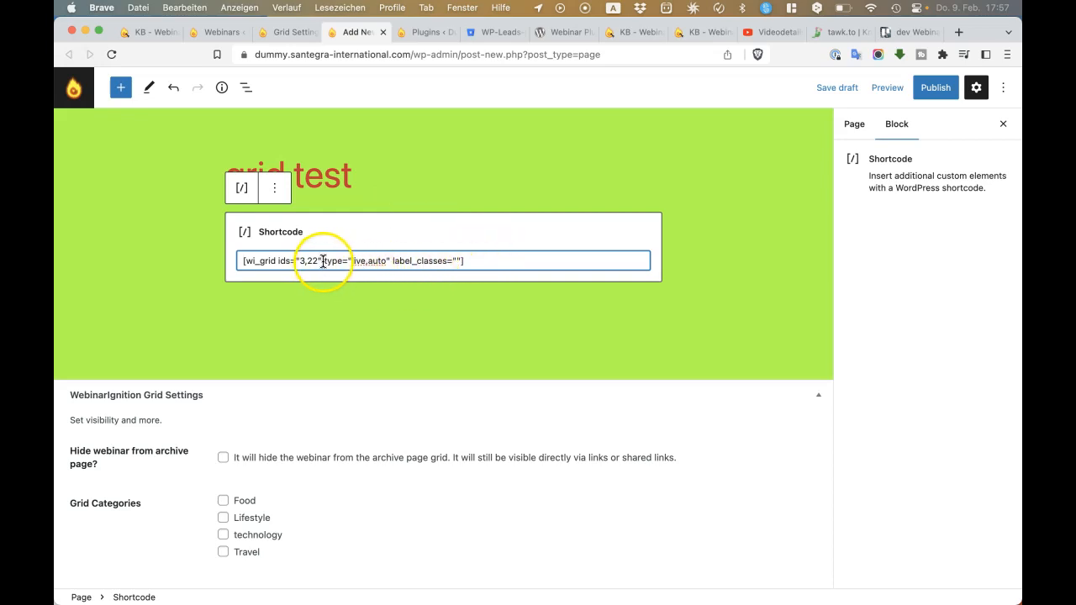
{"action": "left_click_drag", "start_coordinate": [348, 260], "coordinate": [450, 260]}
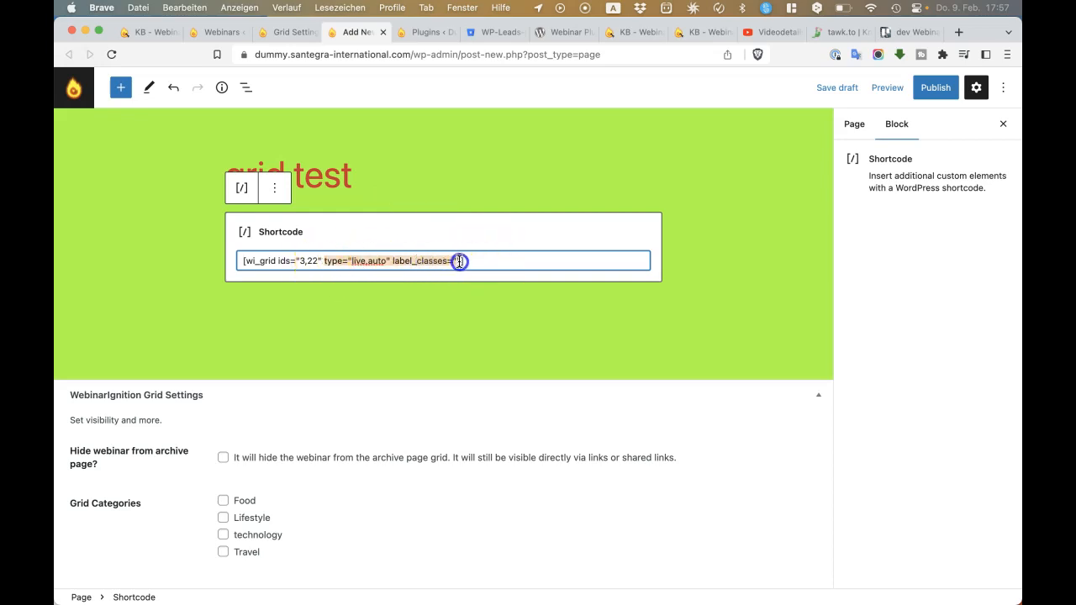
{"action": "key", "text": "BackSpace"}
{"action": "key", "text": "BackSpace"}
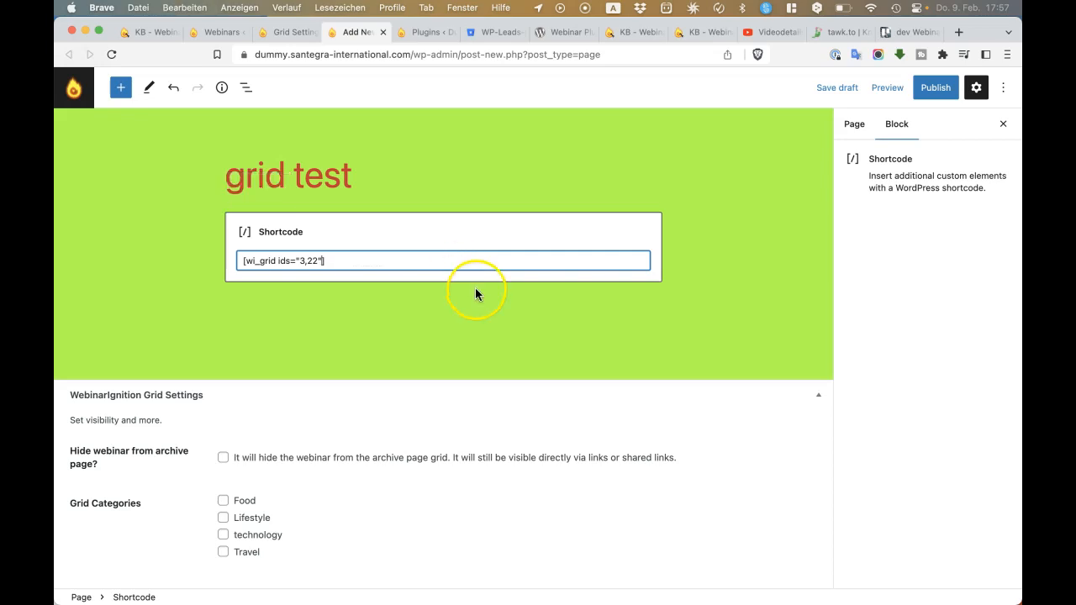
Step: Publish the "grid test" page and open it on the live site
{"action": "left_click", "coordinate": [924, 91]}
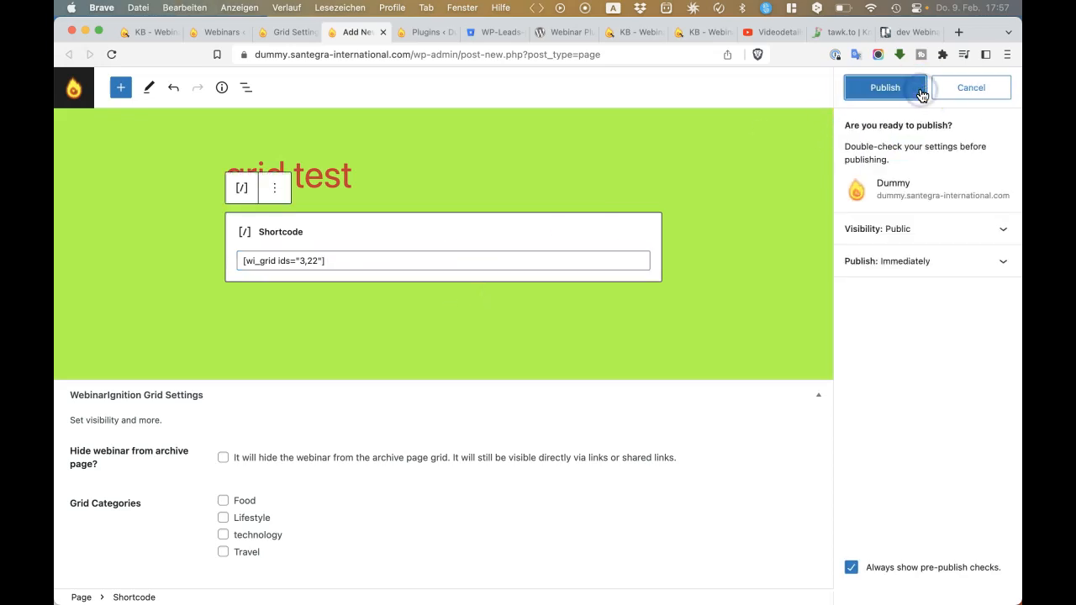
{"action": "left_click", "coordinate": [922, 94]}
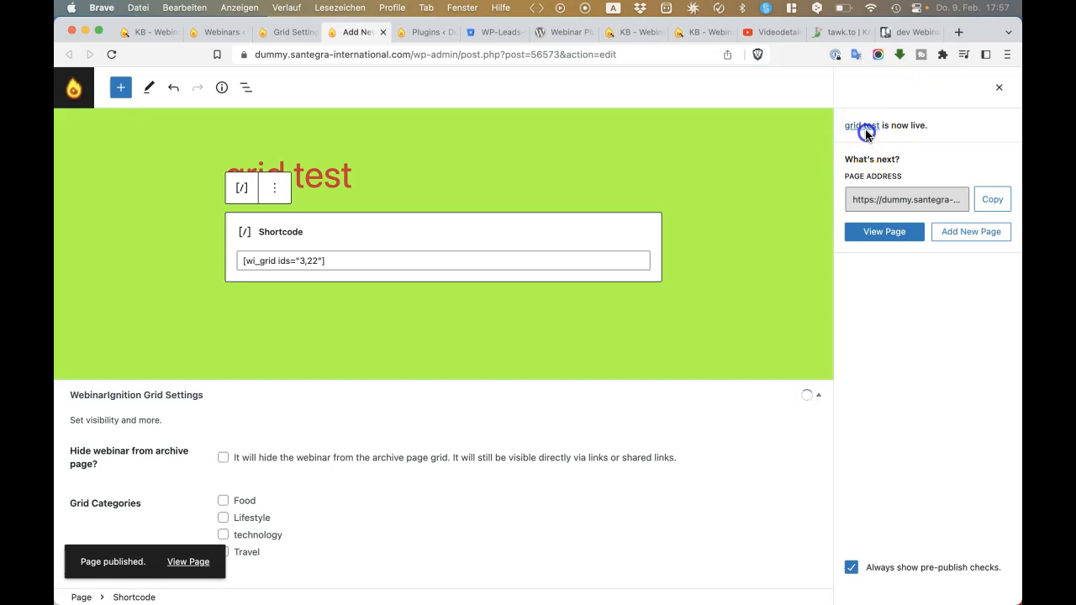
{"action": "left_click", "coordinate": [867, 131]}
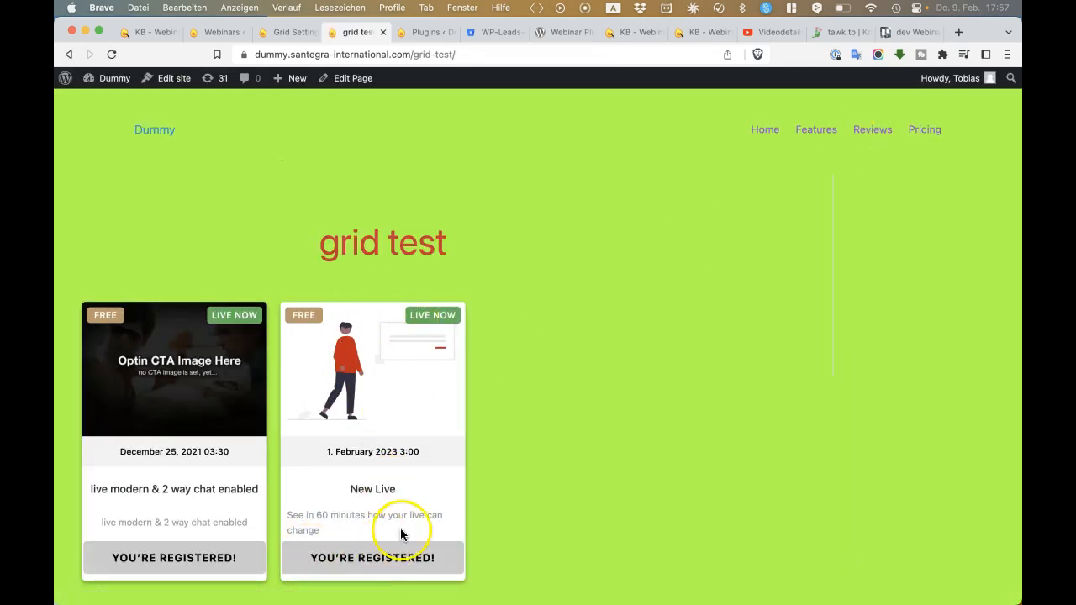
Step: Test the registration links of both webinar cards on the grid test page, returning to the grid each time, and check the first card's date
{"action": "scroll", "coordinate": [374, 490], "scroll_direction": "down", "scroll_amount": 2}
{"action": "left_click", "coordinate": [371, 511]}
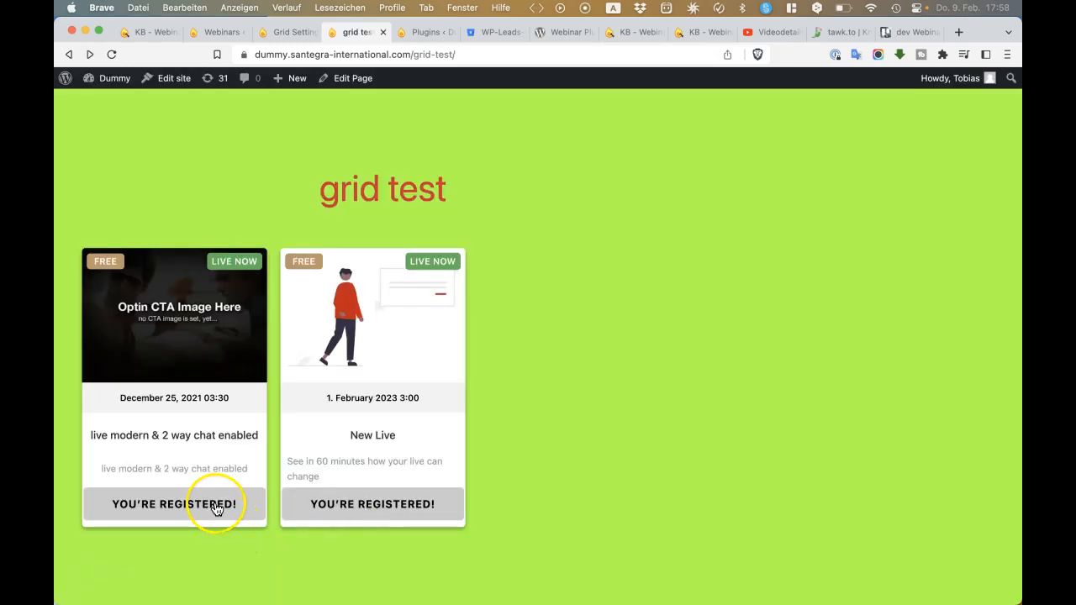
{"action": "left_click", "coordinate": [216, 506]}
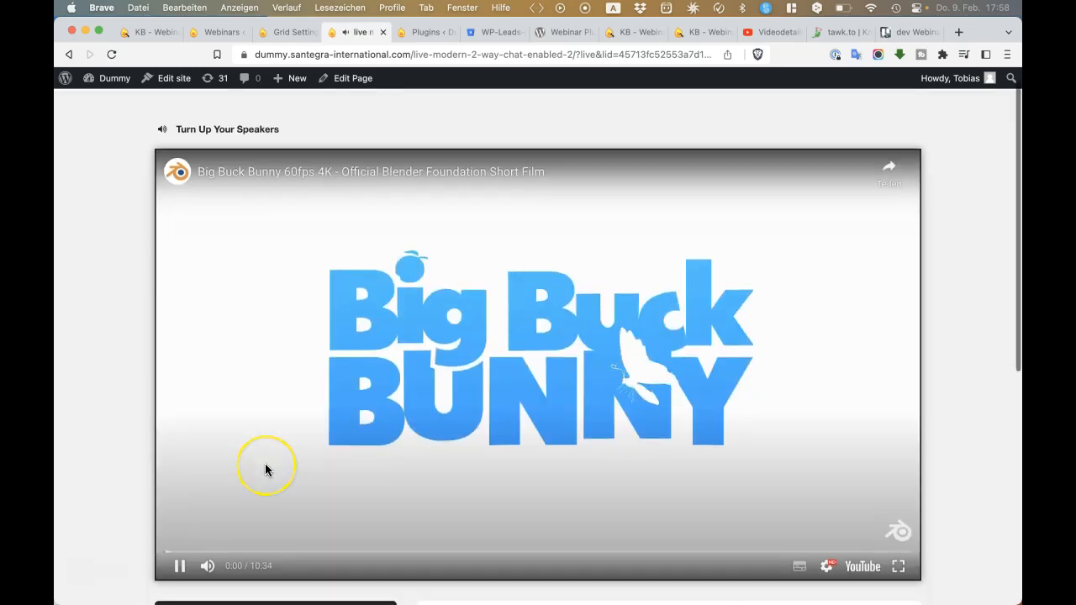
{"action": "key", "text": "super+Left"}
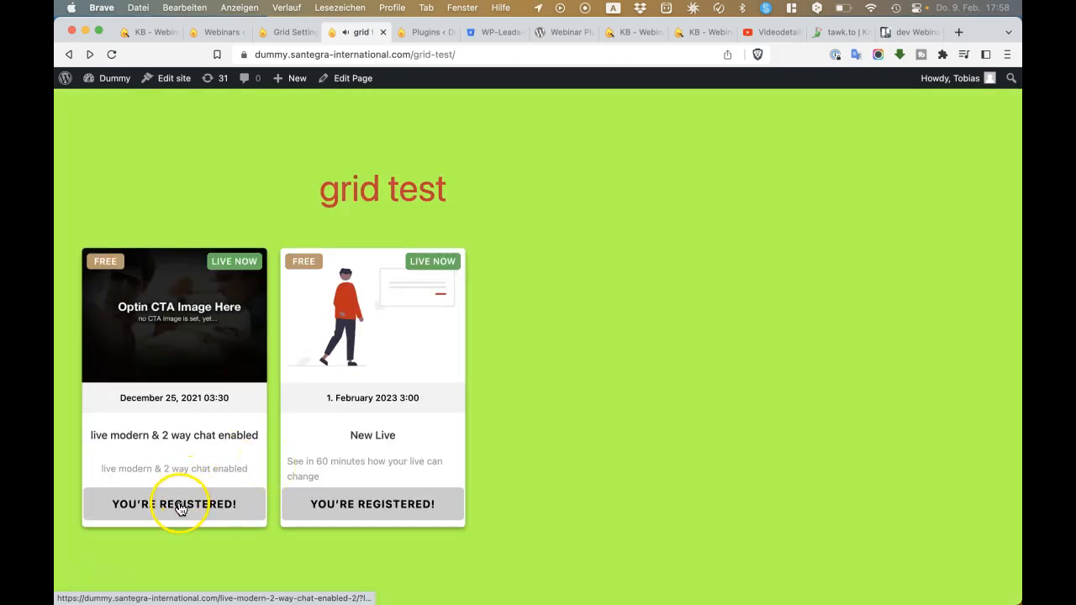
{"action": "left_click_drag", "start_coordinate": [241, 403], "coordinate": [121, 400]}
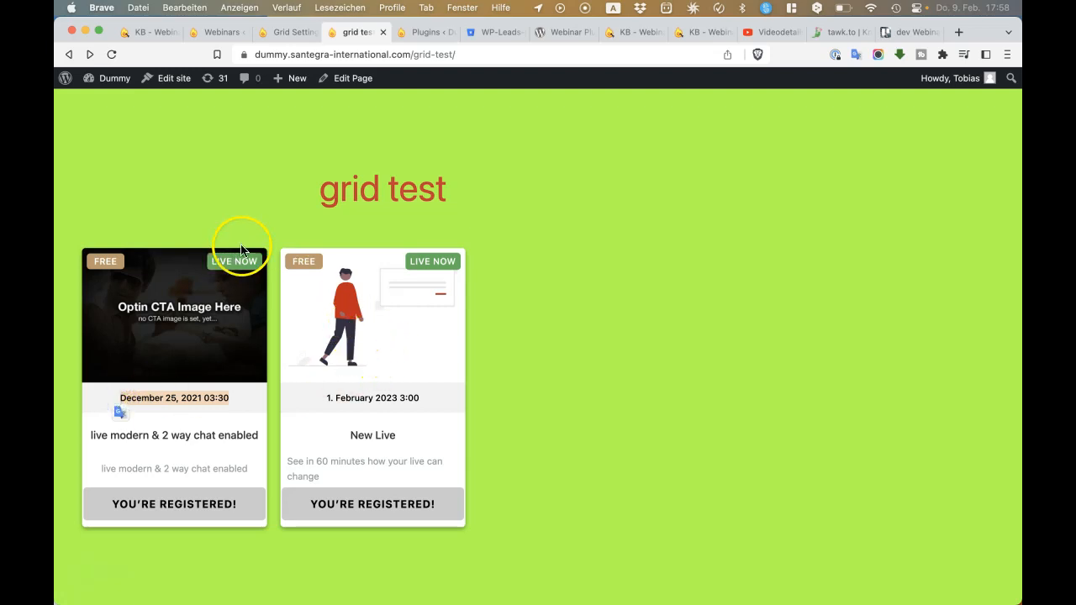
{"action": "left_click", "coordinate": [275, 204]}
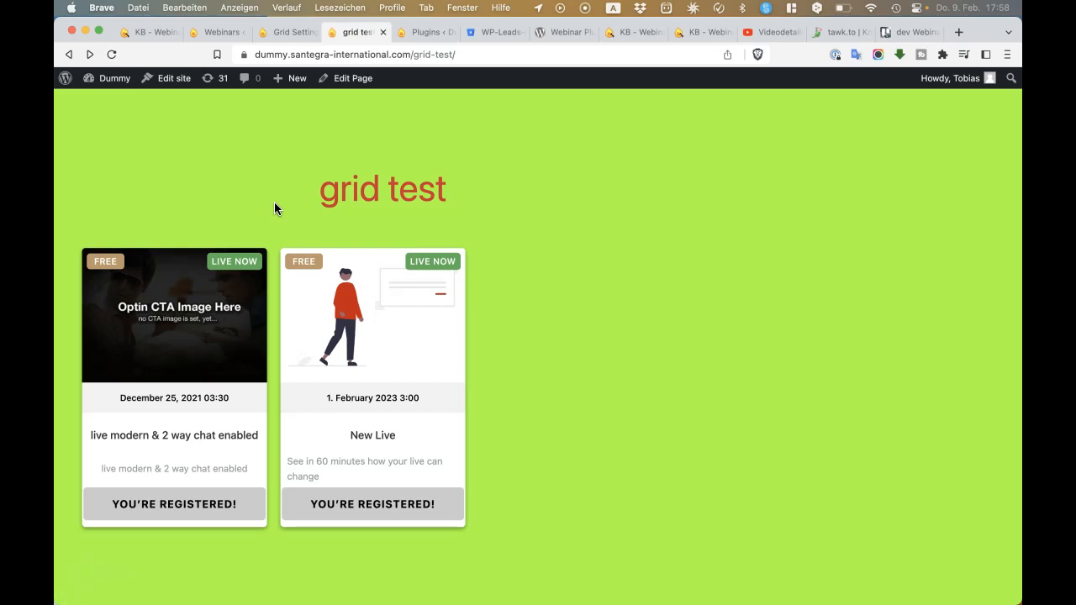
Step: Open the Webinars list in a separate tab, find "New Live" and open that webinar's settings
{"action": "left_click", "coordinate": [286, 32]}
{"action": "left_click", "coordinate": [352, 34]}
{"action": "left_click_drag", "start_coordinate": [1018, 290], "coordinate": [1018, 358]}
{"action": "left_click", "coordinate": [290, 34]}
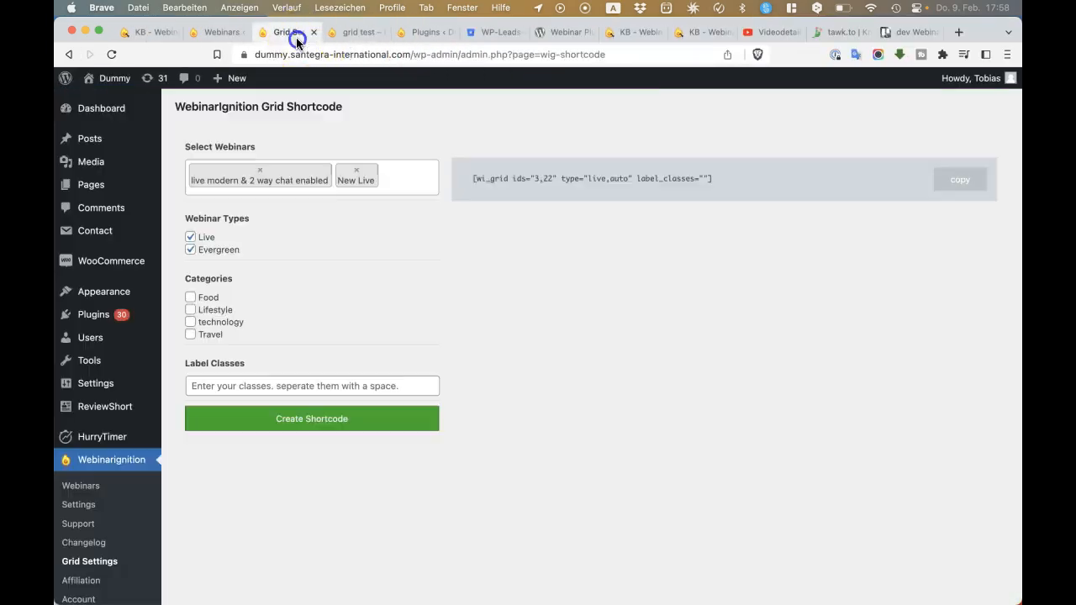
{"action": "scroll", "coordinate": [275, 361], "scroll_direction": "down", "scroll_amount": 2}
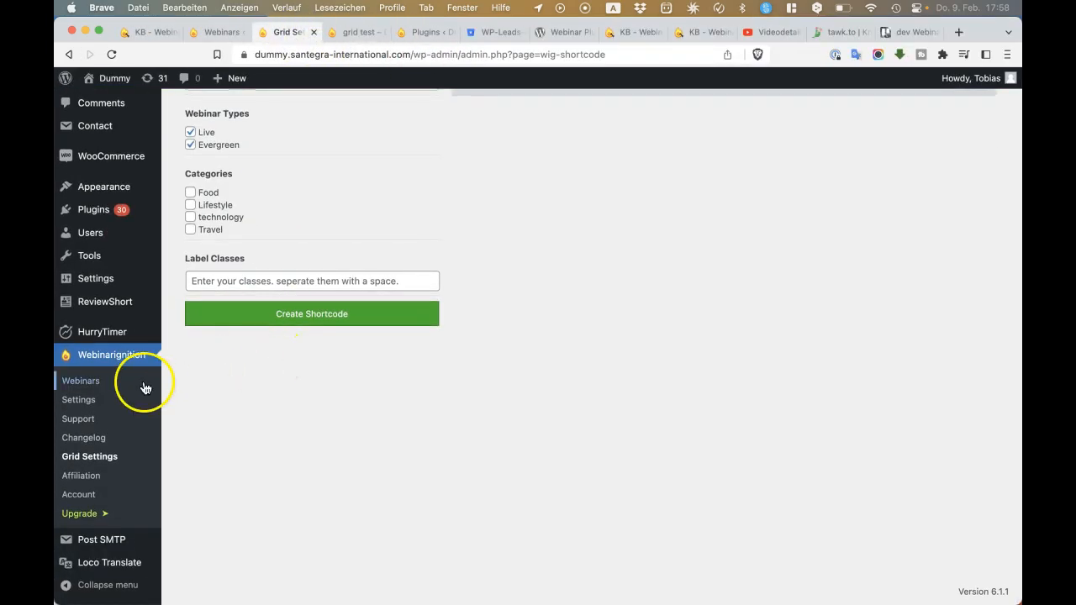
{"action": "left_click", "coordinate": [144, 382], "text": "super"}
{"action": "left_click", "coordinate": [392, 33]}
{"action": "scroll", "coordinate": [378, 392], "scroll_direction": "down", "scroll_amount": 2}
{"action": "key", "text": "super+f"}
{"action": "type", "text": "New Live"}
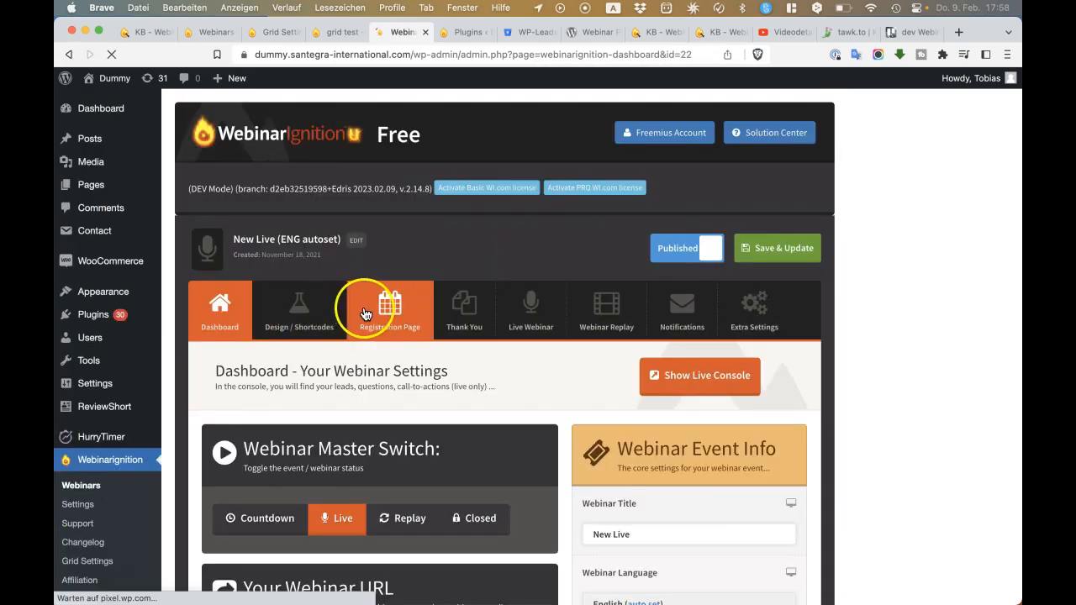
Step: Expand Meta Information (Social Share Settings) in the webinar's registration page settings and examine the meta site title, description and share image
{"action": "left_click", "coordinate": [364, 314]}
{"action": "scroll", "coordinate": [364, 328], "scroll_direction": "down", "scroll_amount": 5}
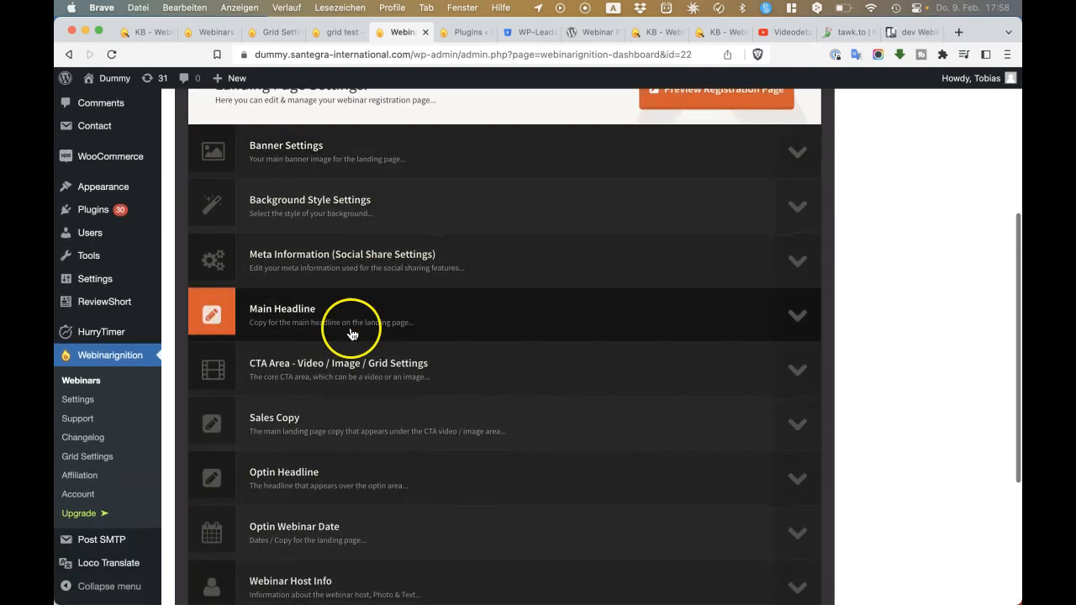
{"action": "left_click", "coordinate": [339, 277]}
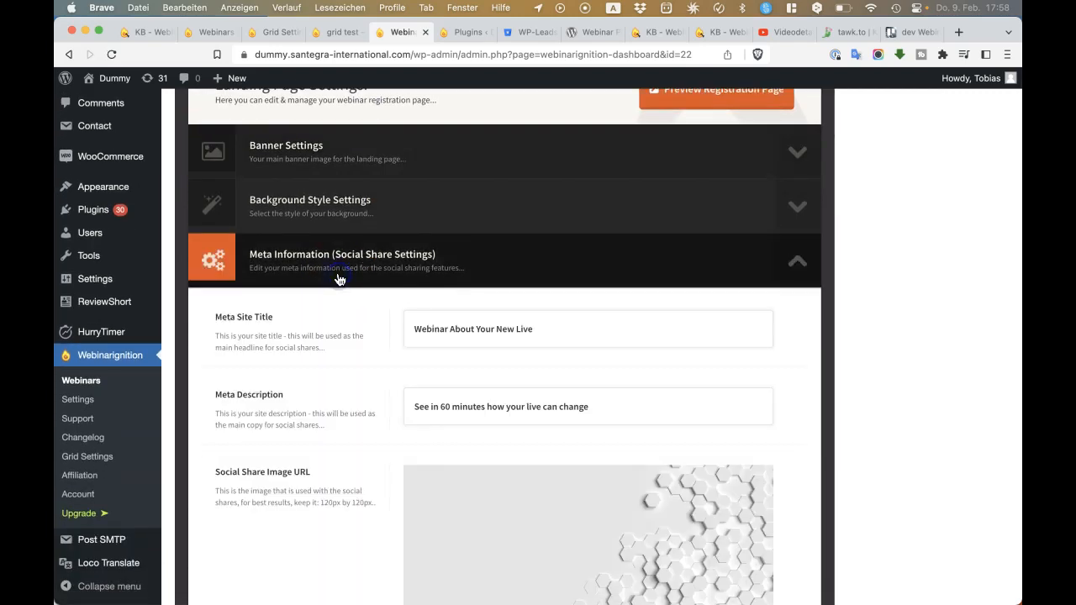
{"action": "left_click", "coordinate": [560, 328]}
{"action": "scroll", "coordinate": [560, 324], "scroll_direction": "down", "scroll_amount": 5}
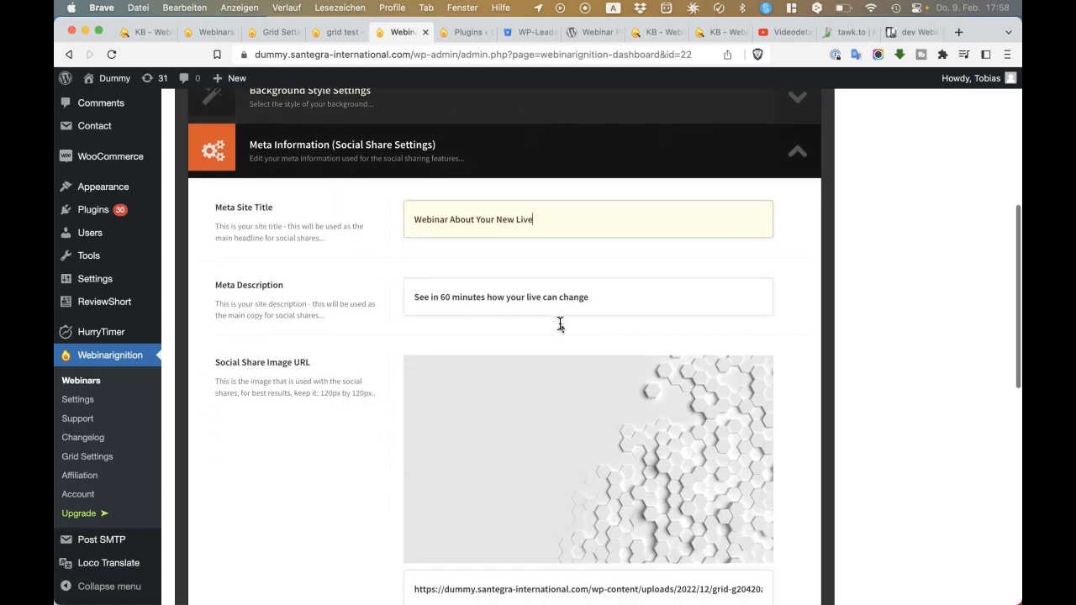
{"action": "scroll", "coordinate": [560, 324], "scroll_direction": "up", "scroll_amount": 1}
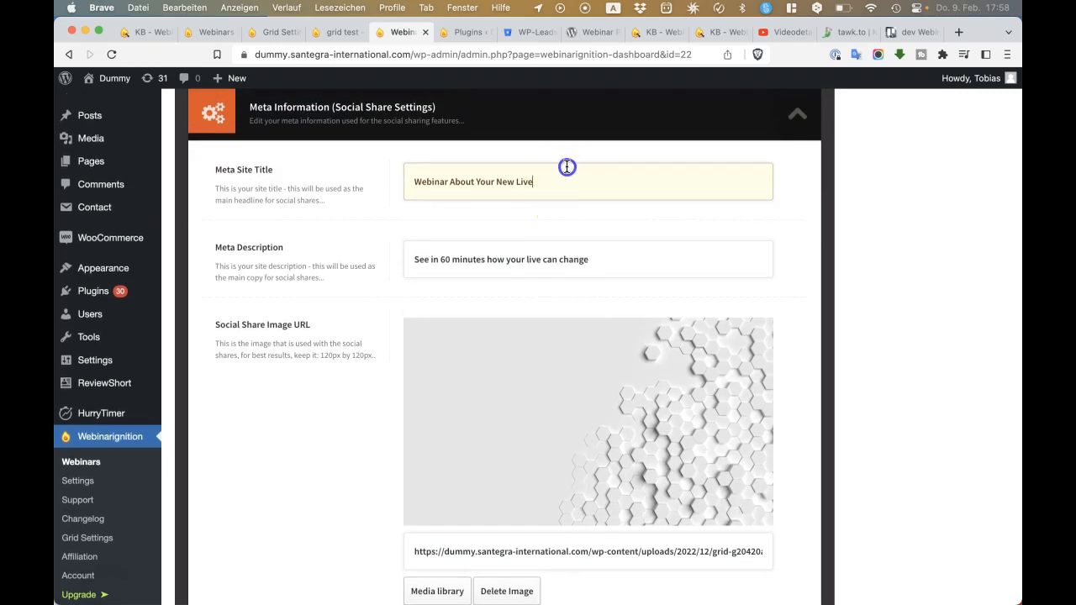
{"action": "triple_click", "coordinate": [567, 165]}
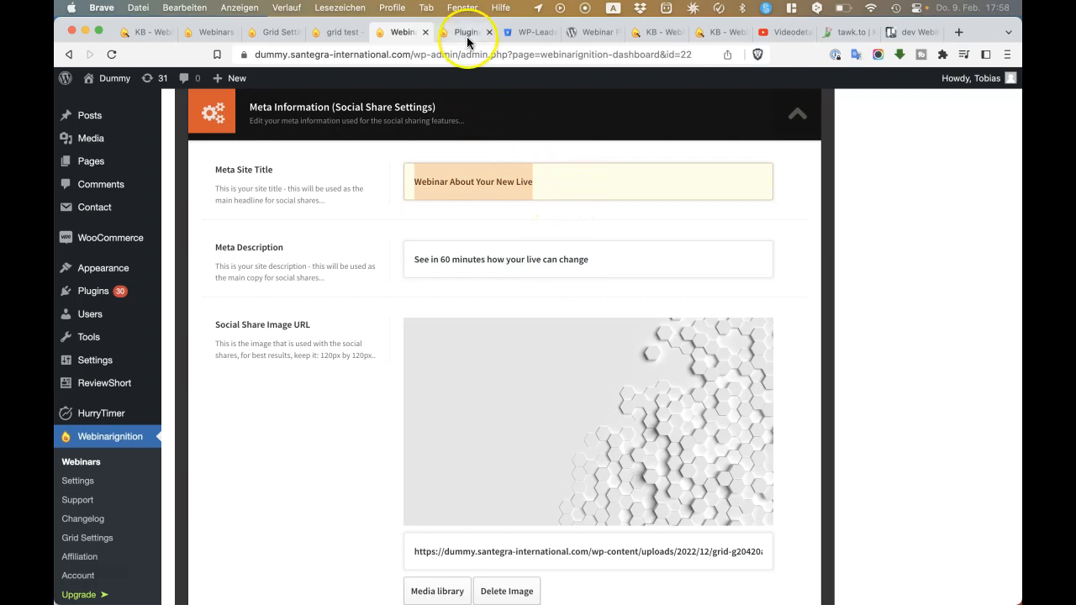
Step: Compare the New Live card's title and description on the grid test page with the webinar's name and meta description
{"action": "left_click", "coordinate": [340, 34]}
{"action": "left_click_drag", "start_coordinate": [347, 35], "coordinate": [378, 35]}
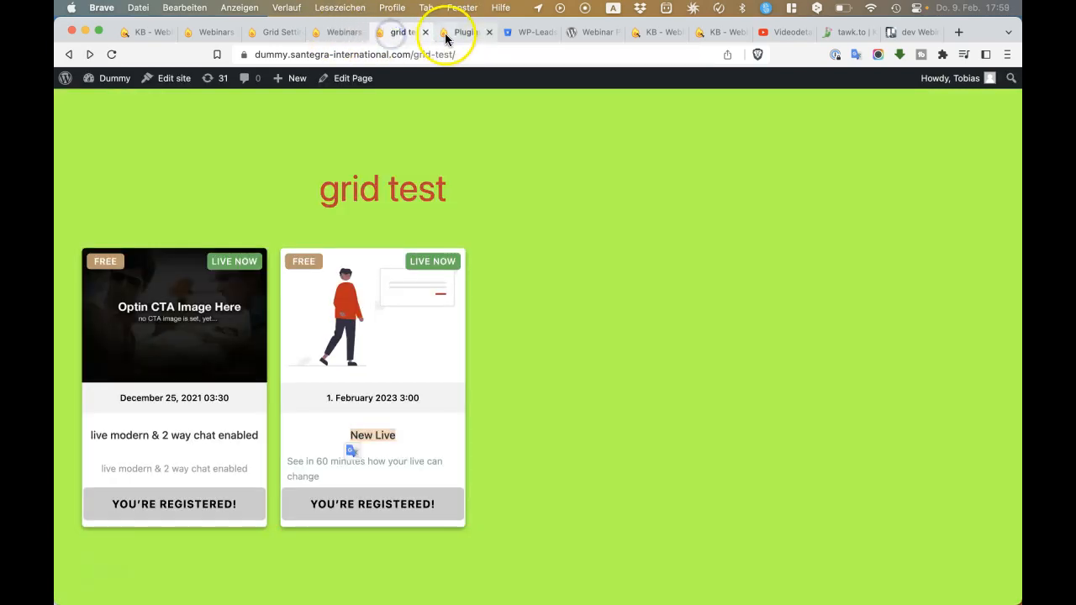
{"action": "left_click", "coordinate": [345, 33]}
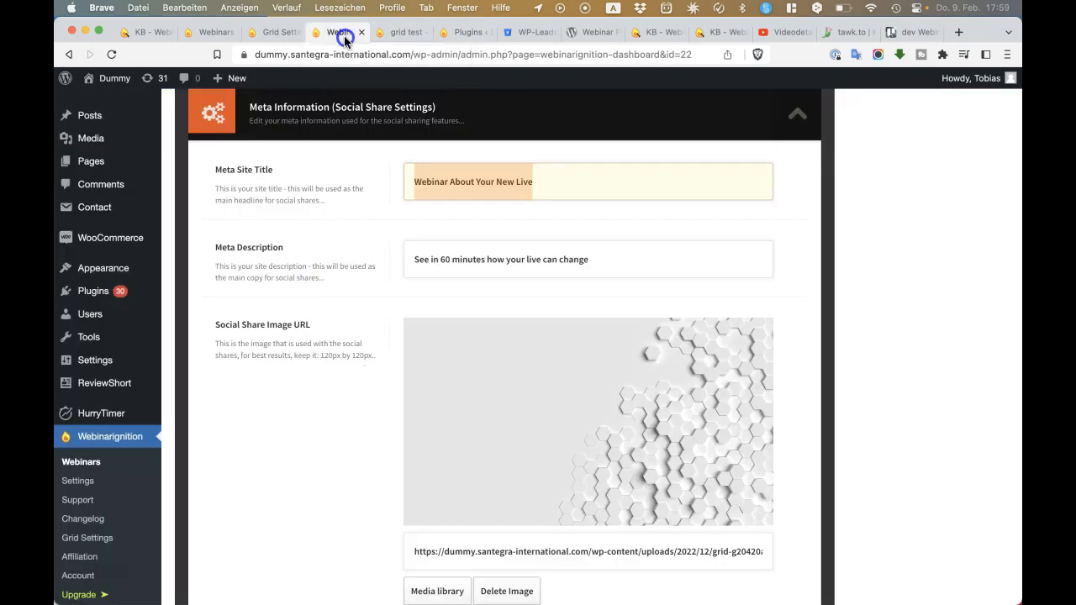
{"action": "scroll", "coordinate": [354, 243], "scroll_direction": "up", "scroll_amount": 5}
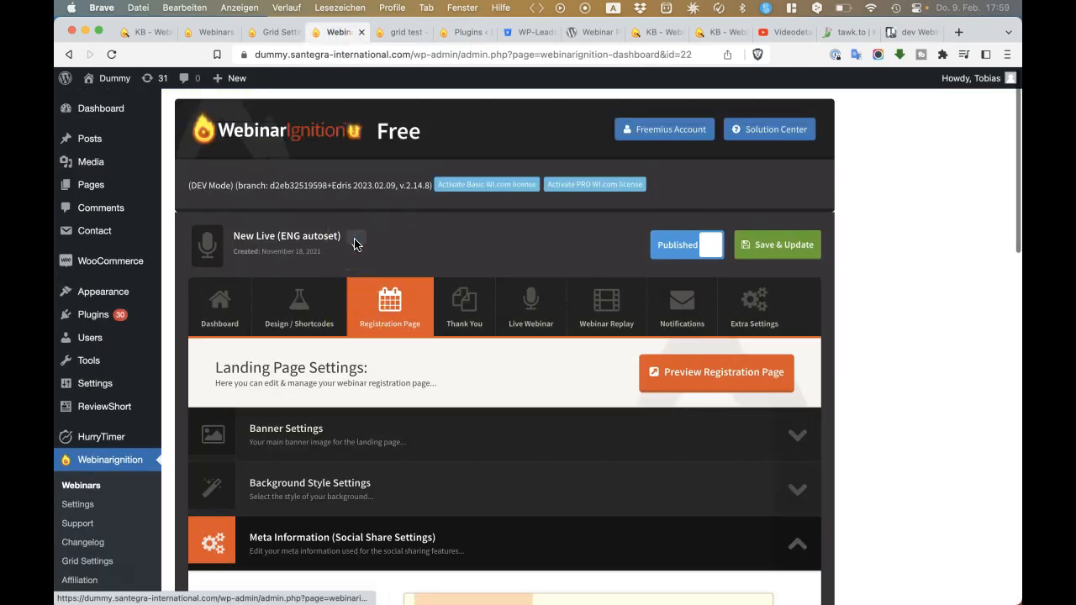
{"action": "scroll", "coordinate": [357, 269], "scroll_direction": "down", "scroll_amount": 5}
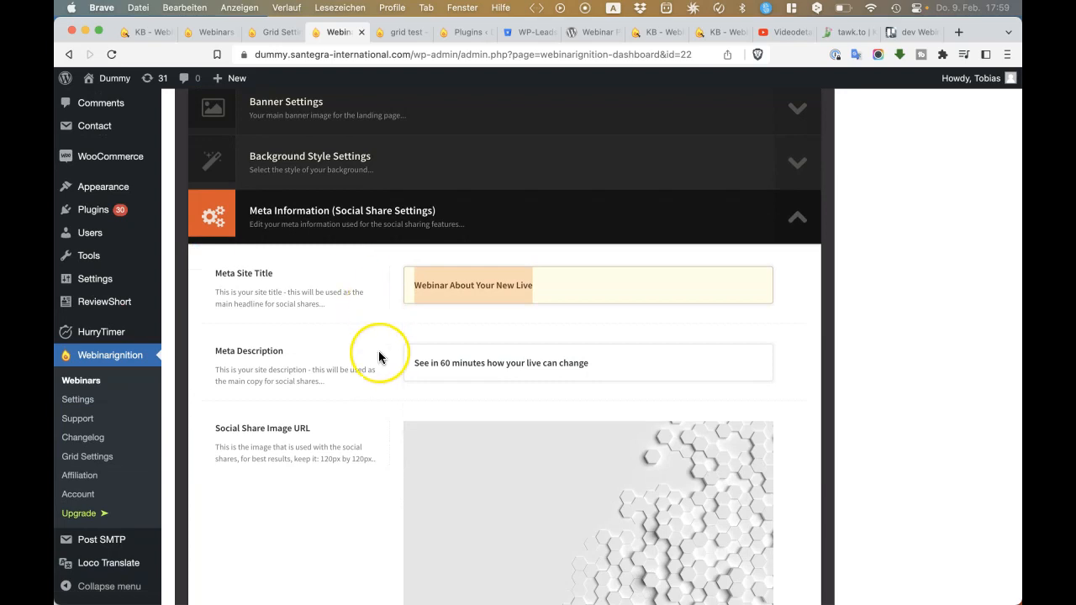
Step: Expand the CTA Area - Video / Image / Grid Settings section and review the Grid Image setting
{"action": "scroll", "coordinate": [377, 357], "scroll_direction": "down", "scroll_amount": 5}
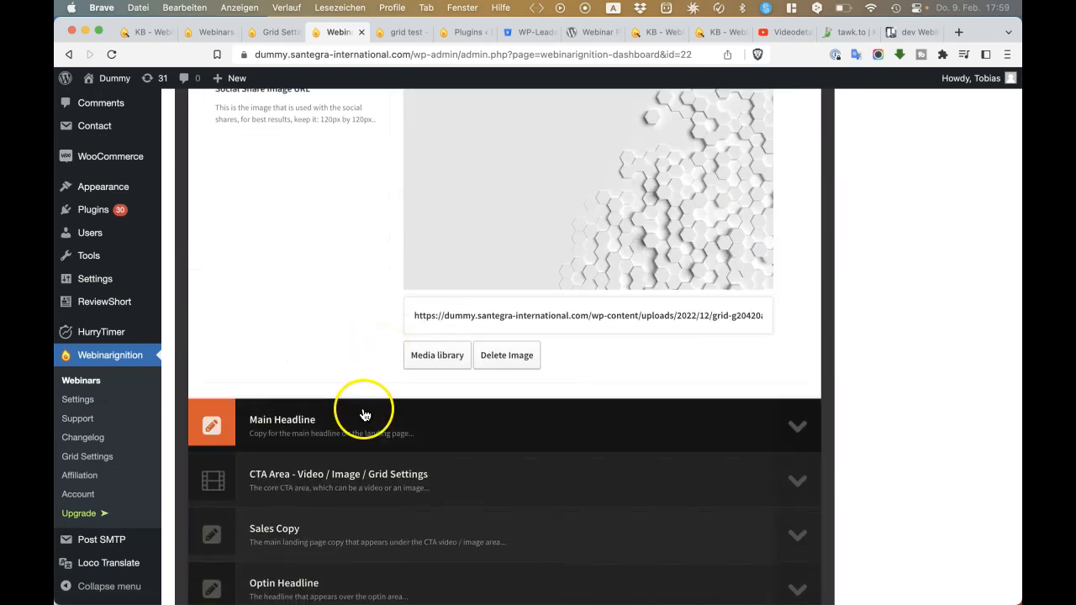
{"action": "left_click", "coordinate": [342, 487]}
{"action": "scroll", "coordinate": [342, 492], "scroll_direction": "down", "scroll_amount": 5}
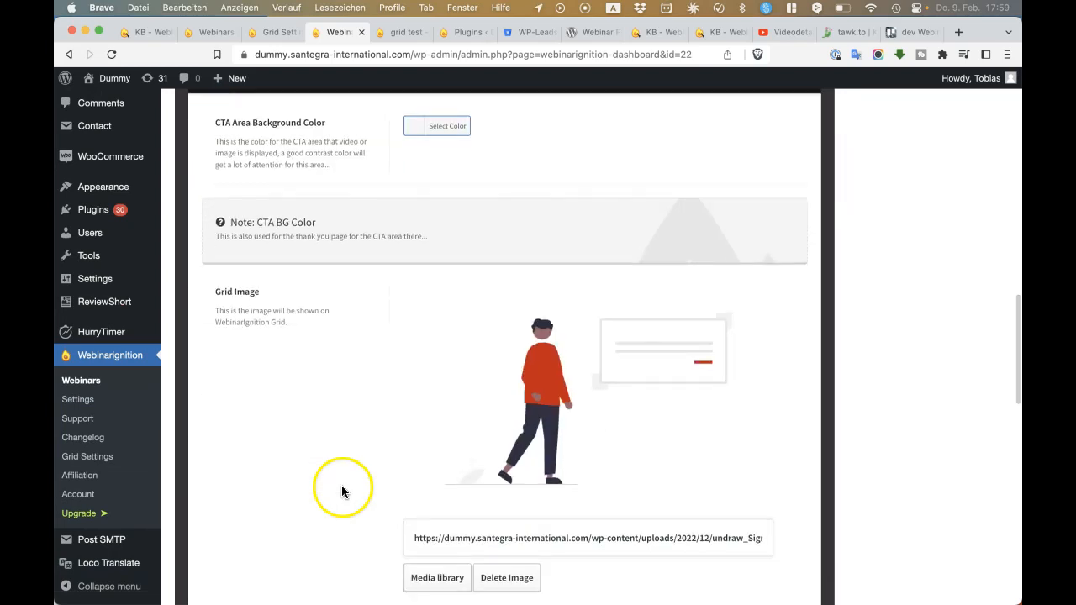
{"action": "left_click_drag", "start_coordinate": [204, 281], "coordinate": [325, 315]}
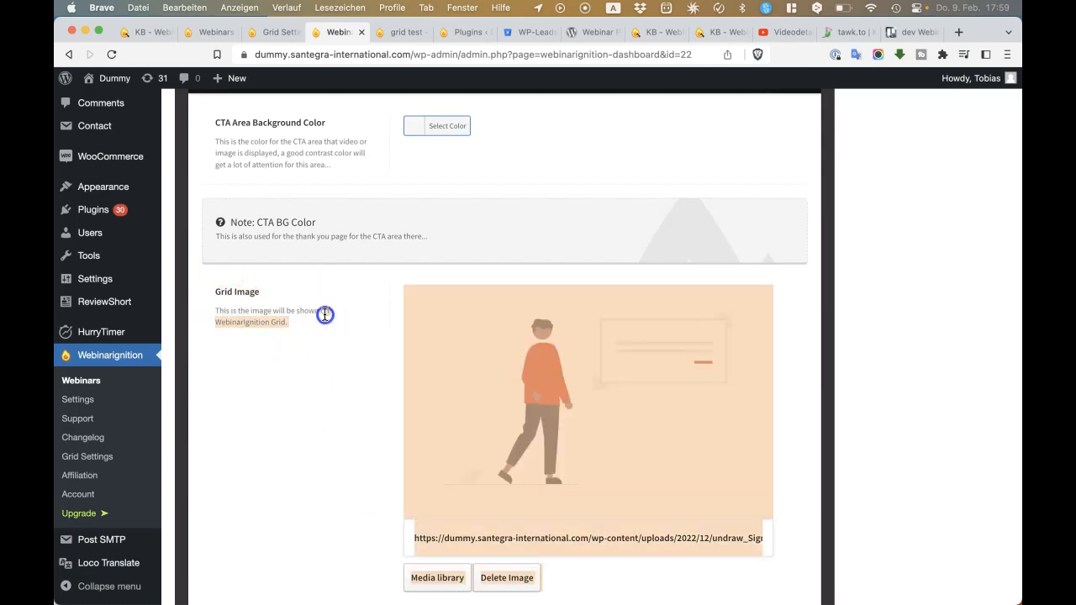
{"action": "left_click", "coordinate": [324, 314]}
{"action": "scroll", "coordinate": [314, 444], "scroll_direction": "down", "scroll_amount": 2}
Step: Replace the grid image with the pexels-min-an-1134188 mountain photo from the media library and save the New Live webinar
{"action": "left_click", "coordinate": [421, 504]}
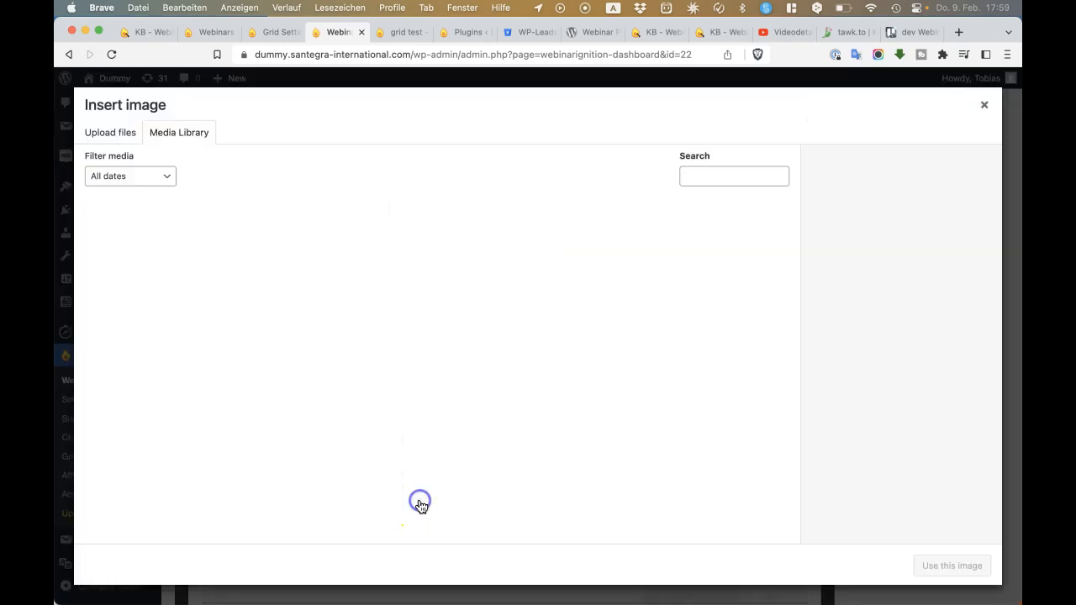
{"action": "left_click", "coordinate": [441, 267]}
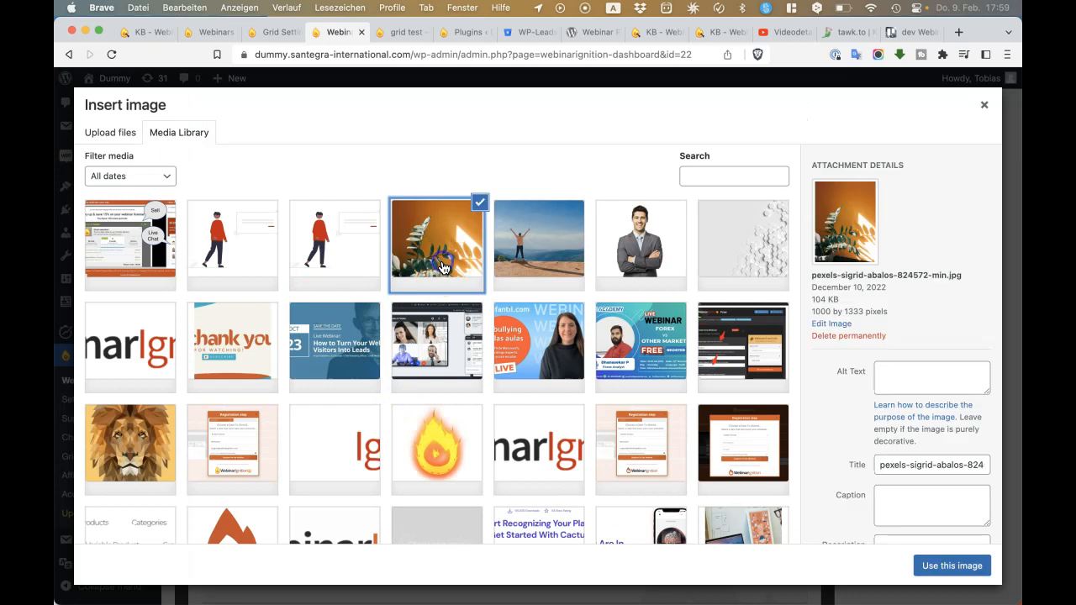
{"action": "left_click", "coordinate": [576, 271]}
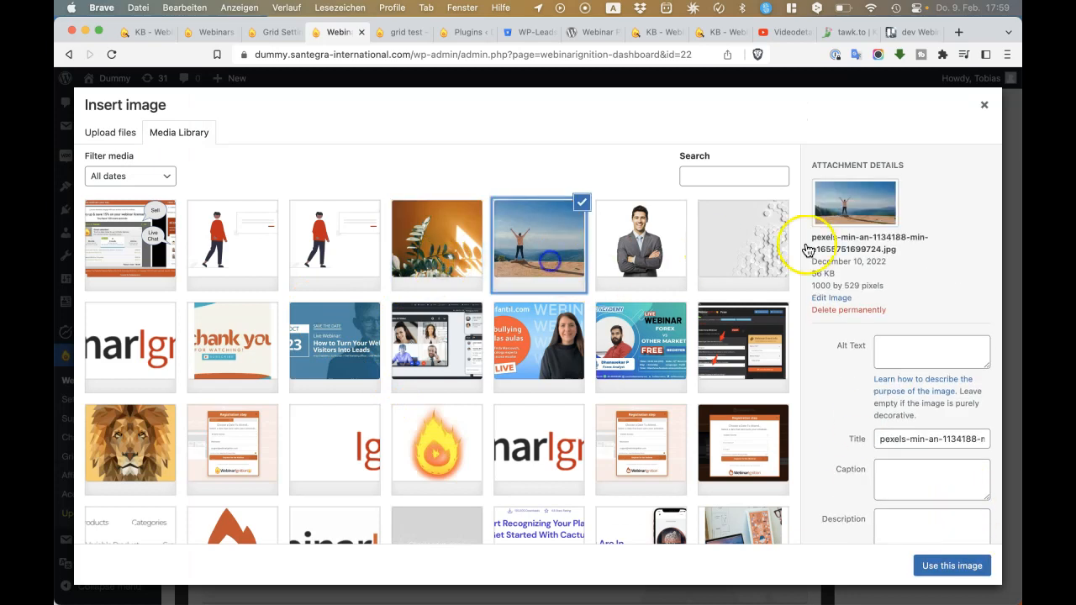
{"action": "left_click", "coordinate": [977, 563]}
{"action": "scroll", "coordinate": [552, 386], "scroll_direction": "up", "scroll_amount": 5}
{"action": "scroll", "coordinate": [552, 389], "scroll_direction": "up", "scroll_amount": 10}
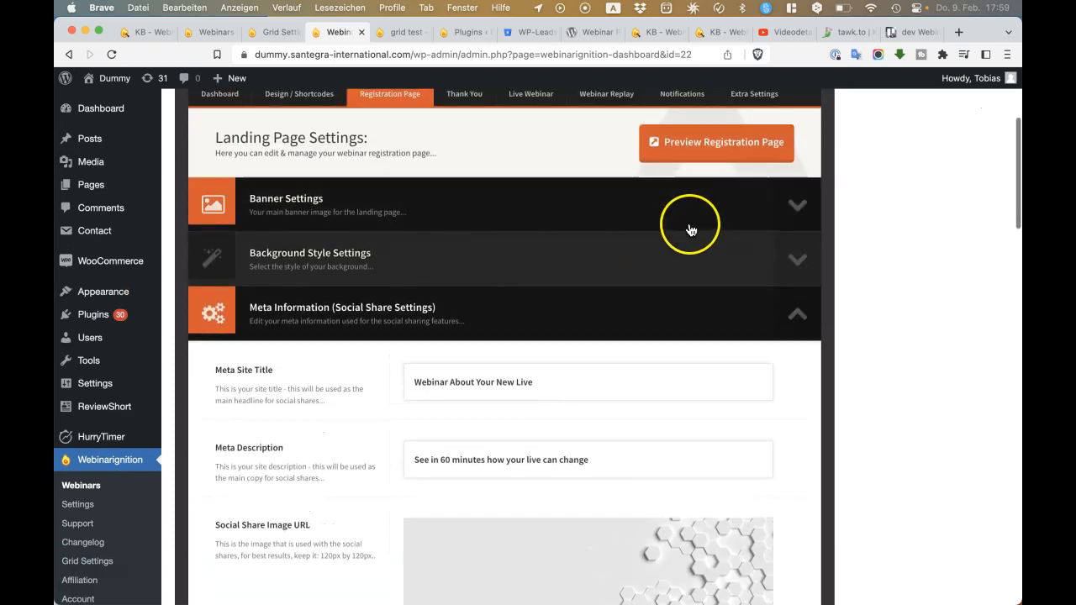
{"action": "scroll", "coordinate": [689, 229], "scroll_direction": "up", "scroll_amount": 3}
{"action": "left_click", "coordinate": [759, 199]}
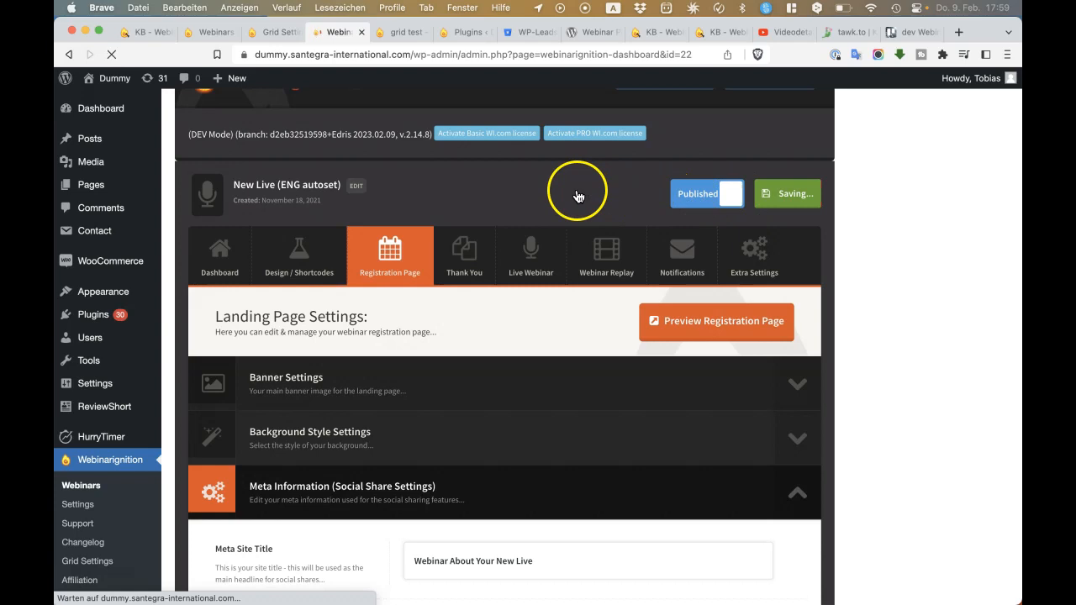
Step: Check the New Live card's image on the grid test page and examine the Meta Site Title in the webinar's registration page settings
{"action": "left_click", "coordinate": [403, 31]}
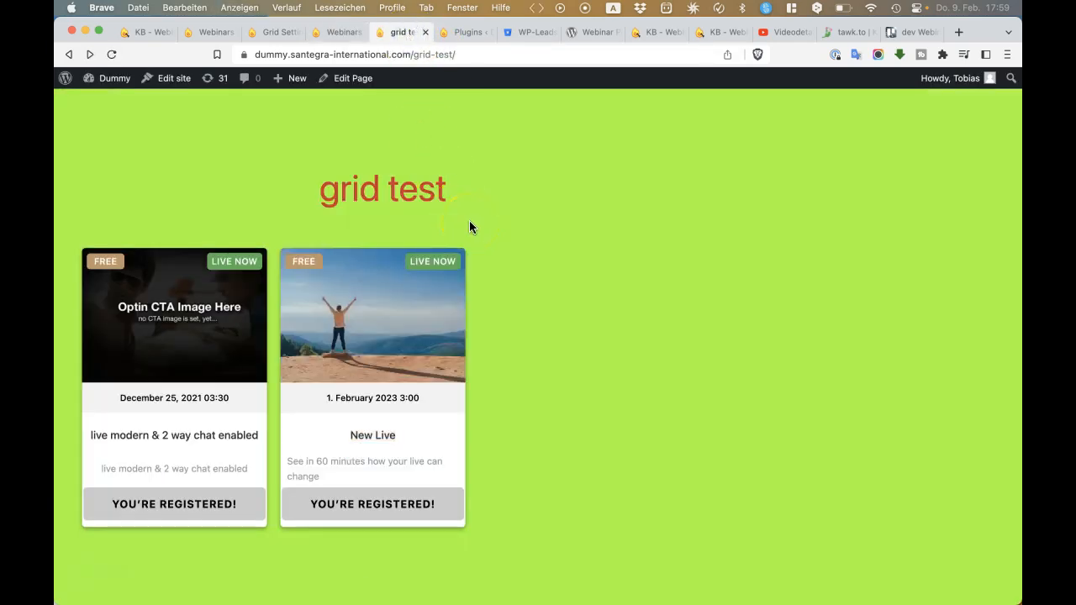
{"action": "left_click", "coordinate": [334, 32]}
{"action": "left_click", "coordinate": [410, 264]}
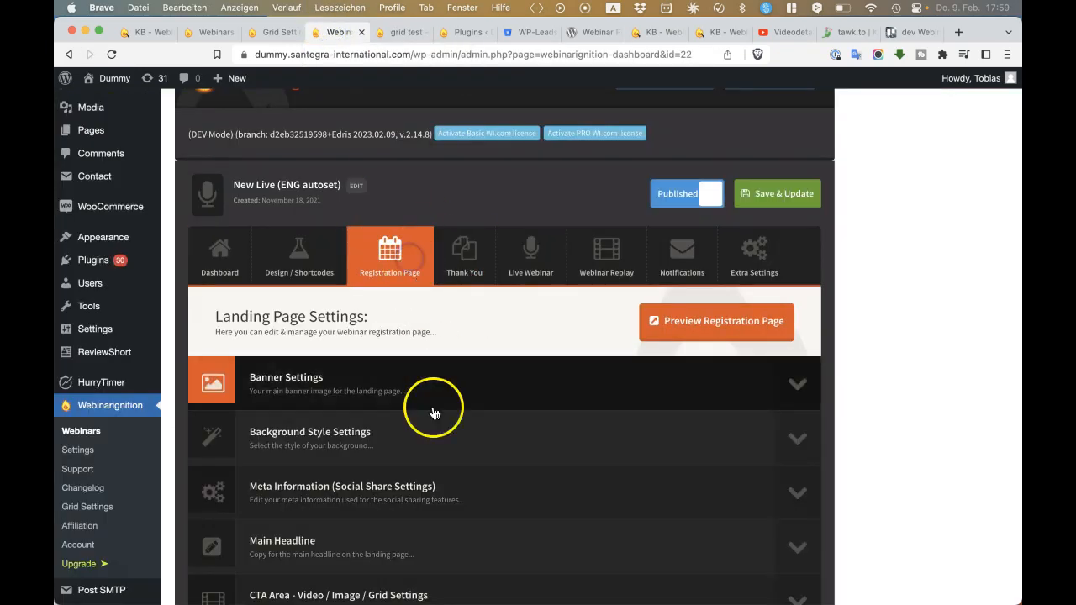
{"action": "scroll", "coordinate": [432, 437], "scroll_direction": "down", "scroll_amount": 3}
{"action": "left_click", "coordinate": [427, 374]}
{"action": "scroll", "coordinate": [471, 357], "scroll_direction": "down", "scroll_amount": 4}
{"action": "left_click", "coordinate": [617, 331]}
{"action": "left_click", "coordinate": [604, 261]}
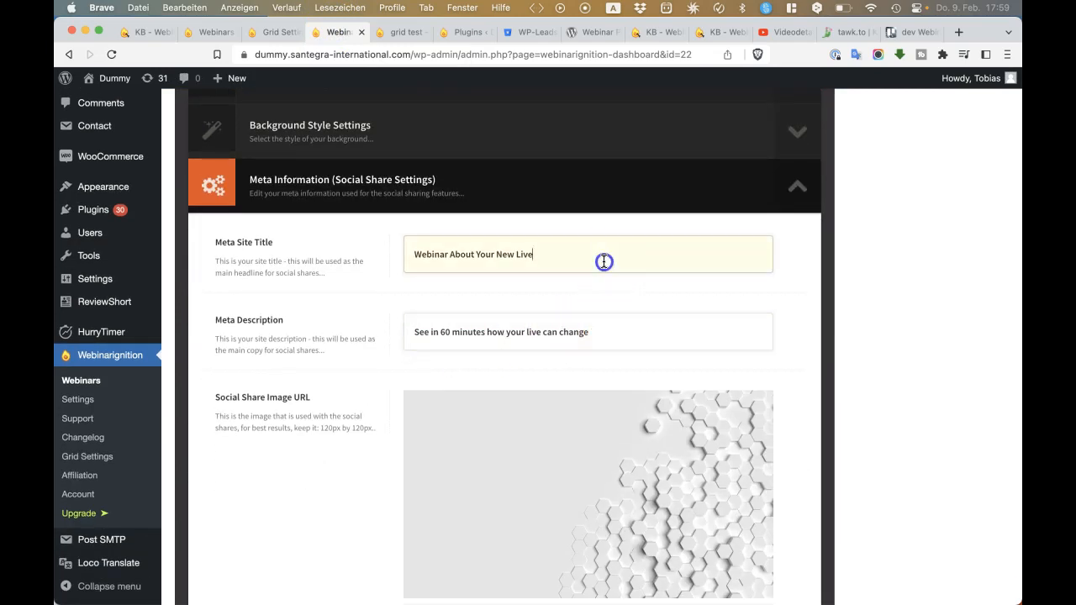
{"action": "triple_click", "coordinate": [605, 262]}
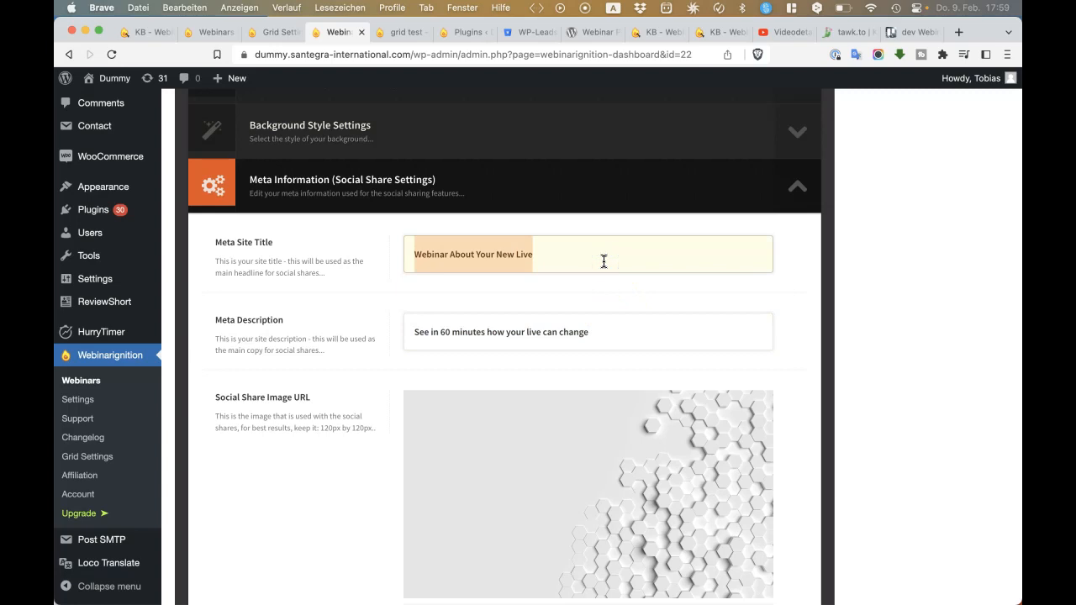
{"action": "scroll", "coordinate": [357, 288], "scroll_direction": "up", "scroll_amount": 5}
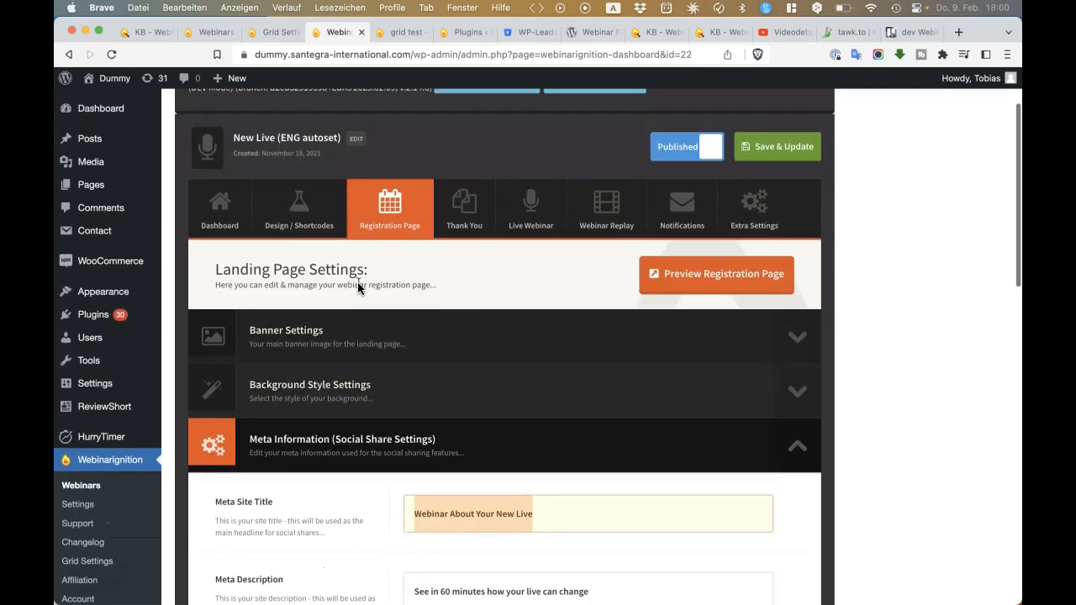
Step: Open the webinar's name for editing, keep it as New Live (ENG autoset), and save the webinar
{"action": "left_click", "coordinate": [241, 137]}
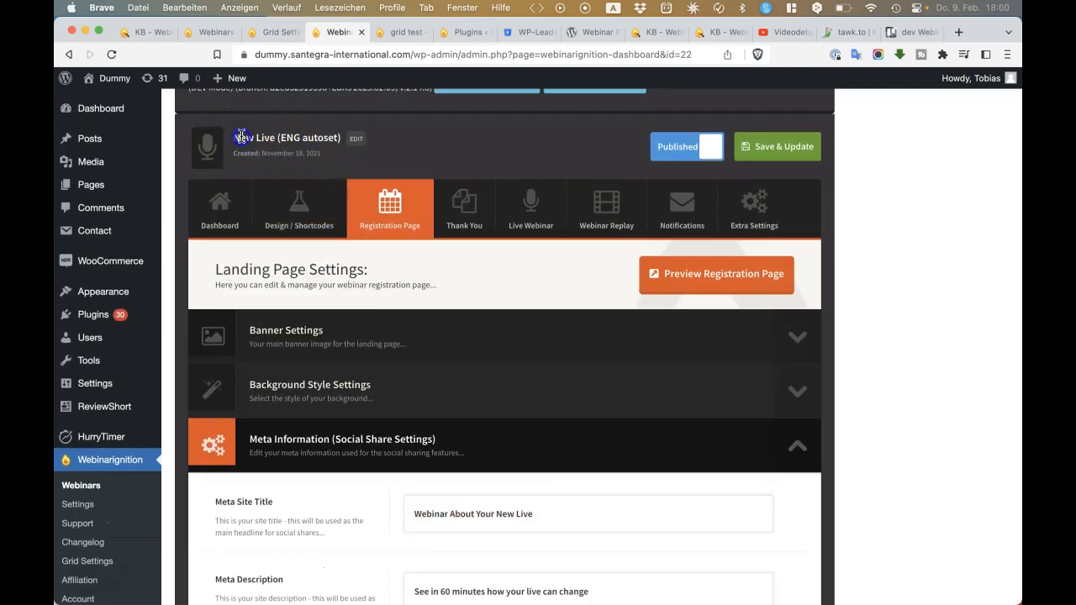
{"action": "triple_click", "coordinate": [336, 134]}
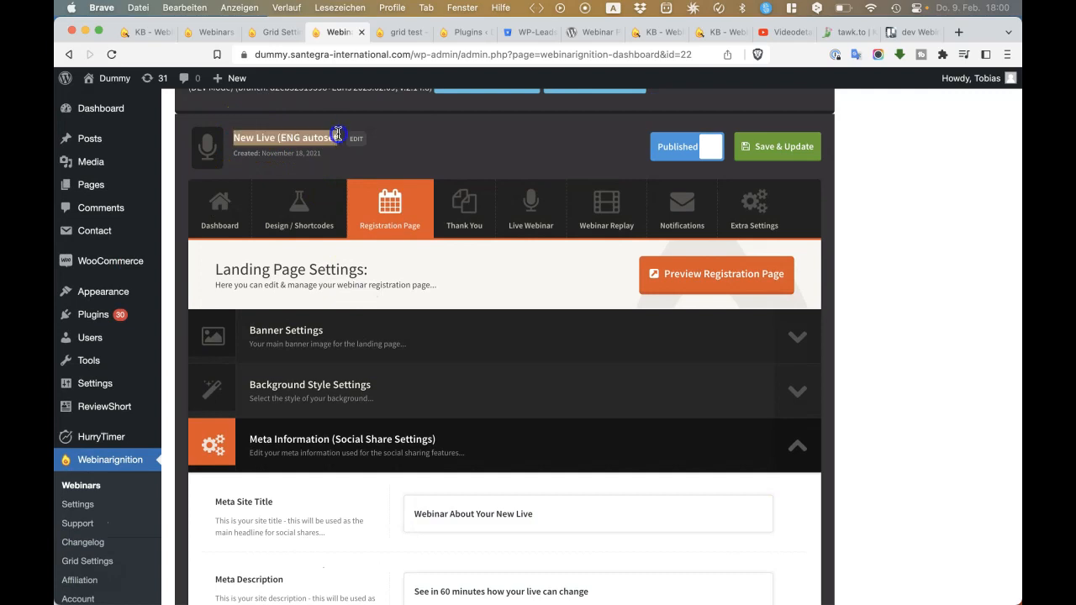
{"action": "left_click", "coordinate": [359, 145]}
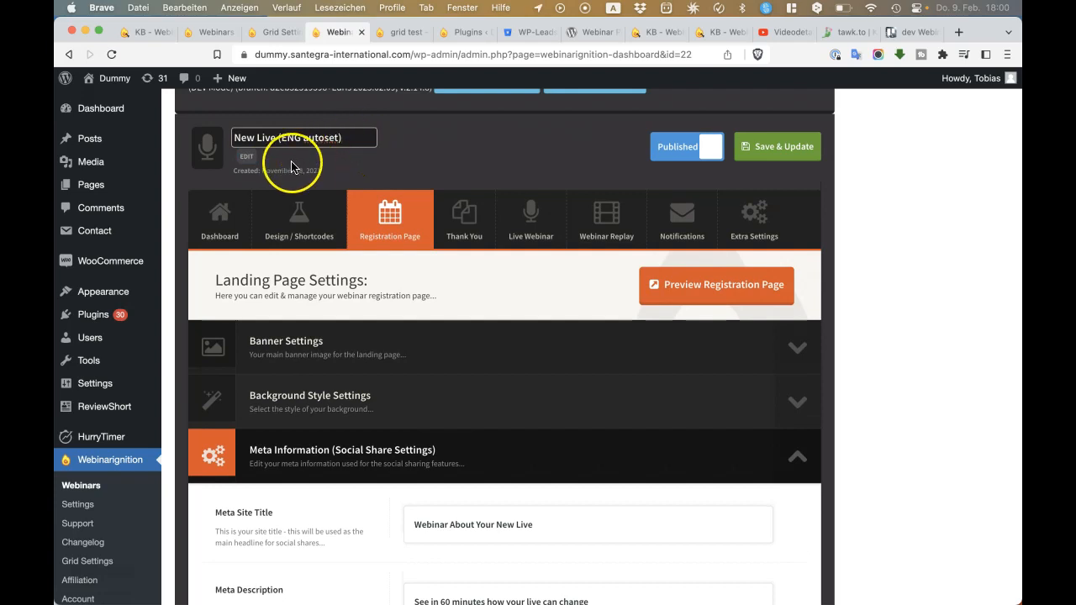
{"action": "left_click", "coordinate": [246, 156]}
{"action": "left_click", "coordinate": [790, 148]}
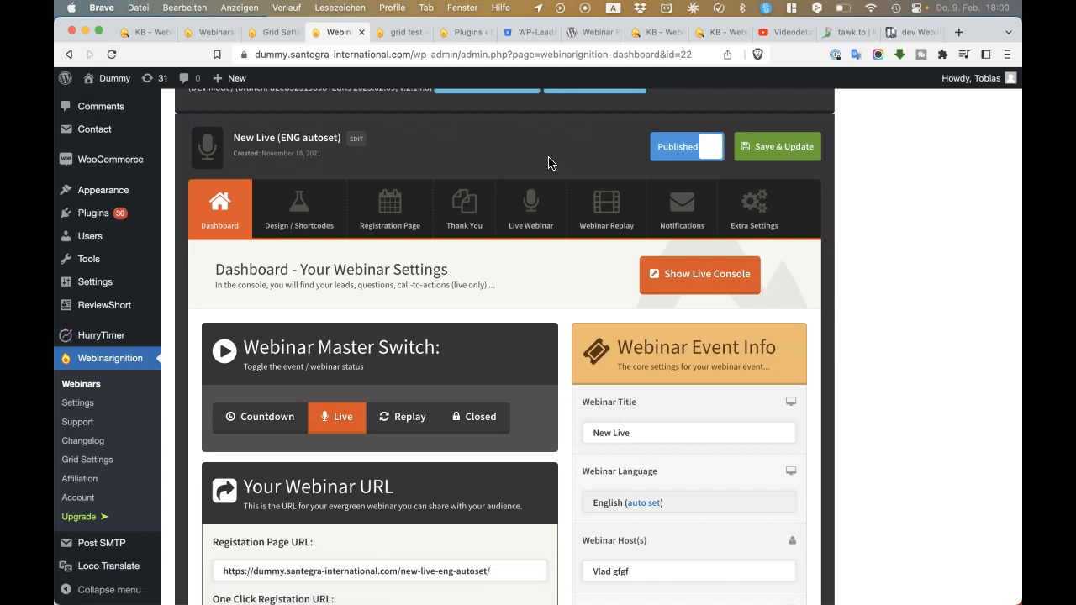
Step: Compare the webinar's Meta Site Title and name with the New Live card's title on the refreshed grid test page
{"action": "left_click", "coordinate": [386, 204]}
{"action": "scroll", "coordinate": [471, 353], "scroll_direction": "down", "scroll_amount": 5}
{"action": "scroll", "coordinate": [471, 353], "scroll_direction": "up", "scroll_amount": 4}
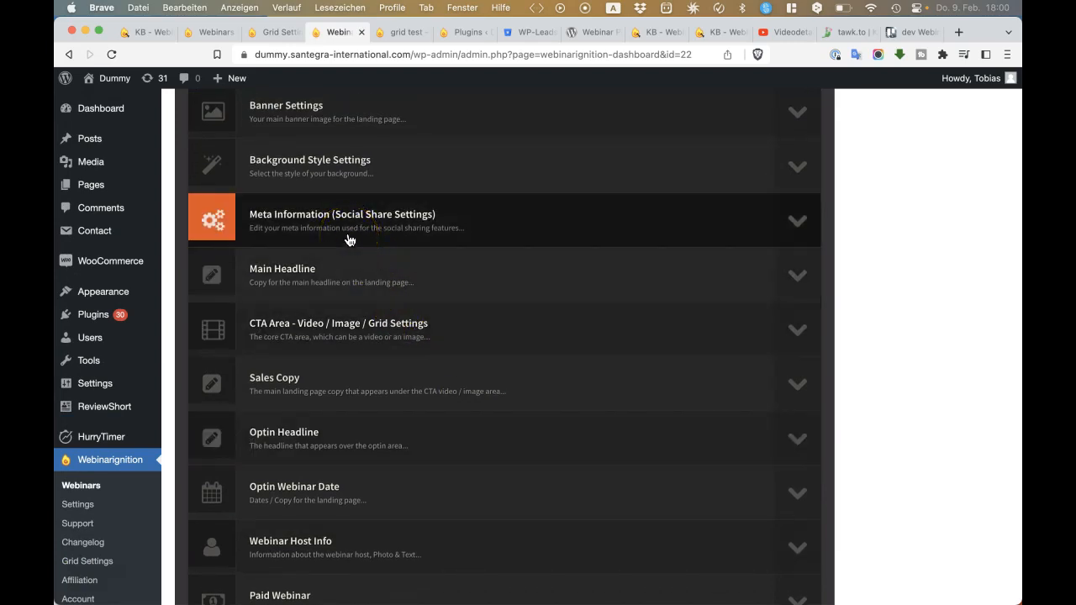
{"action": "left_click", "coordinate": [350, 241]}
{"action": "left_click", "coordinate": [591, 284]}
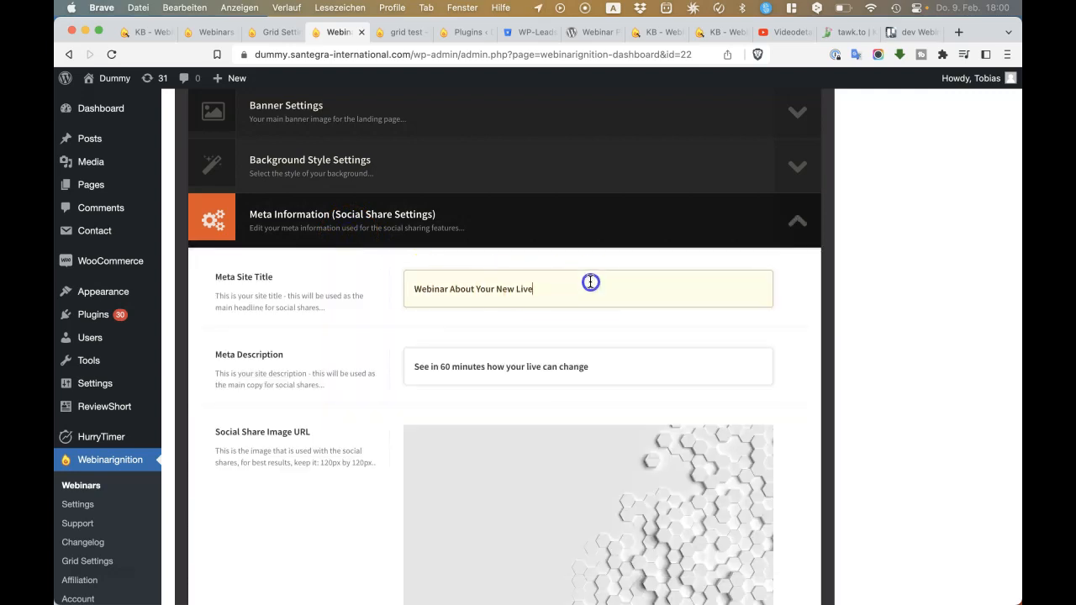
{"action": "scroll", "coordinate": [384, 272], "scroll_direction": "up", "scroll_amount": 6}
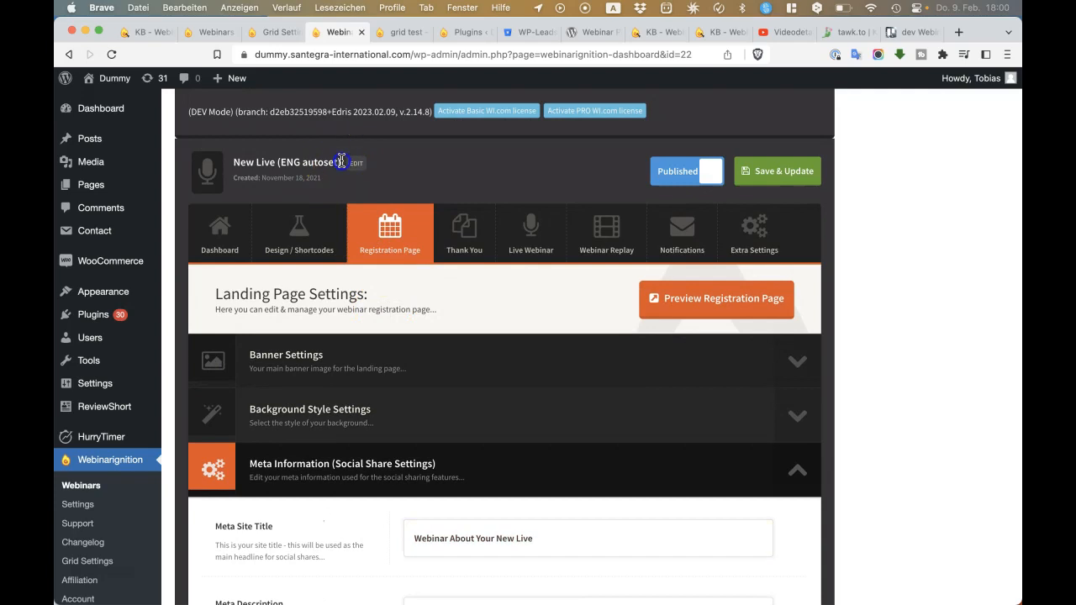
{"action": "left_click_drag", "start_coordinate": [342, 162], "coordinate": [241, 148]}
{"action": "left_click", "coordinate": [408, 31]}
{"action": "key", "text": "super+r"}
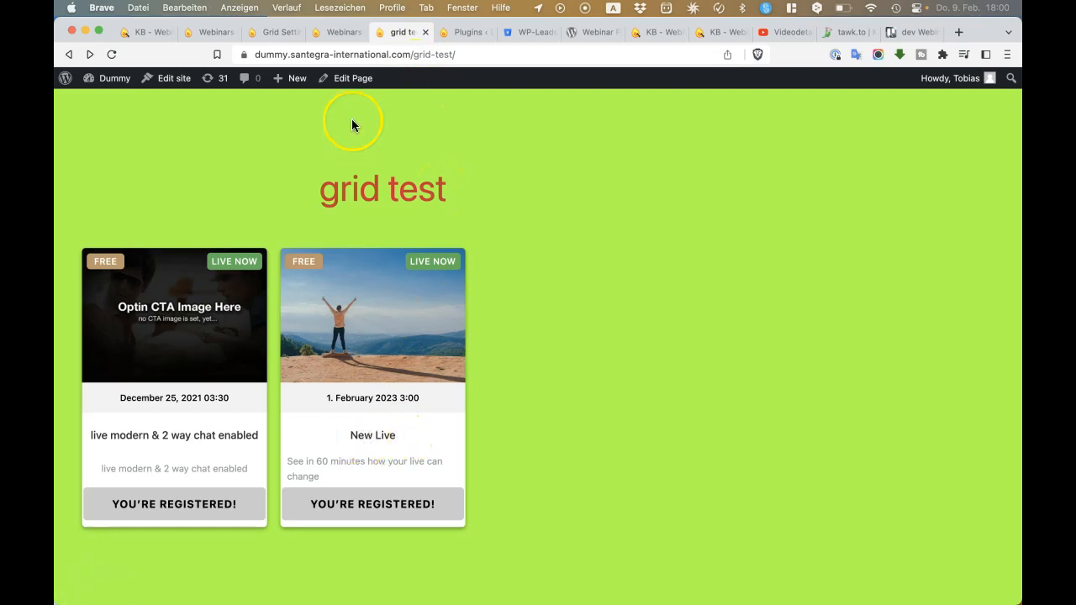
Step: Rename the webinar as New Live - ENG autoset, save it, and check its card on the refreshed grid test page
{"action": "left_click", "coordinate": [339, 32]}
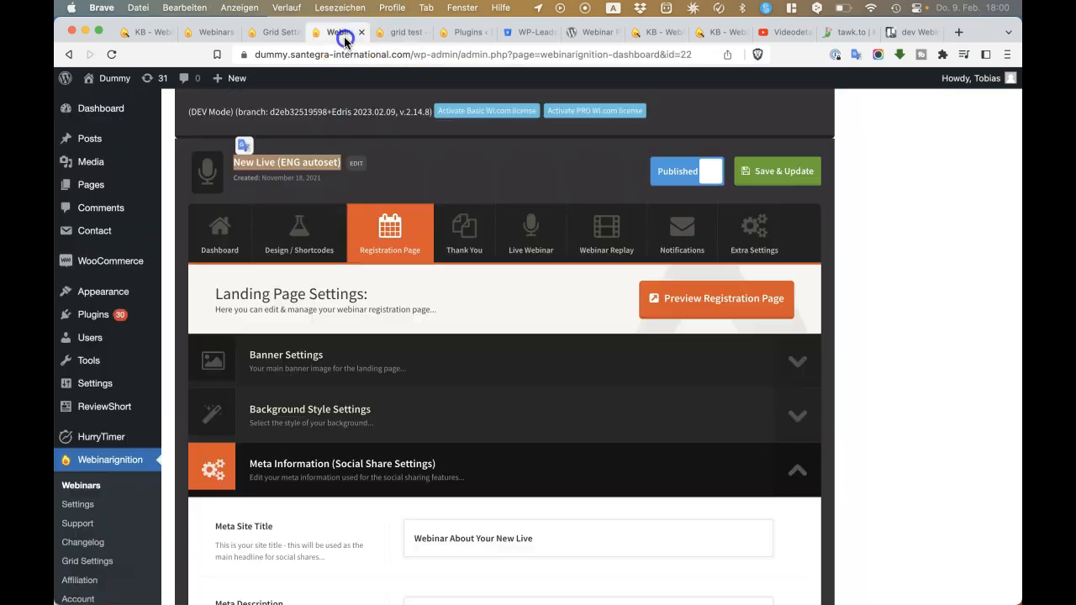
{"action": "left_click", "coordinate": [351, 163]}
{"action": "left_click", "coordinate": [280, 165]}
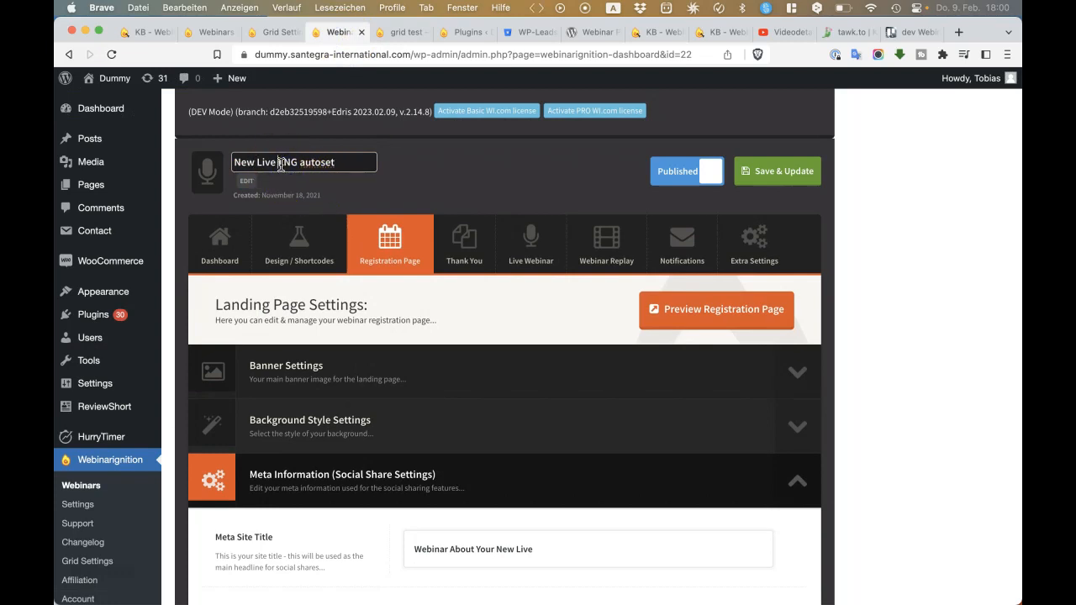
{"action": "left_click", "coordinate": [247, 184]}
{"action": "left_click", "coordinate": [768, 173]}
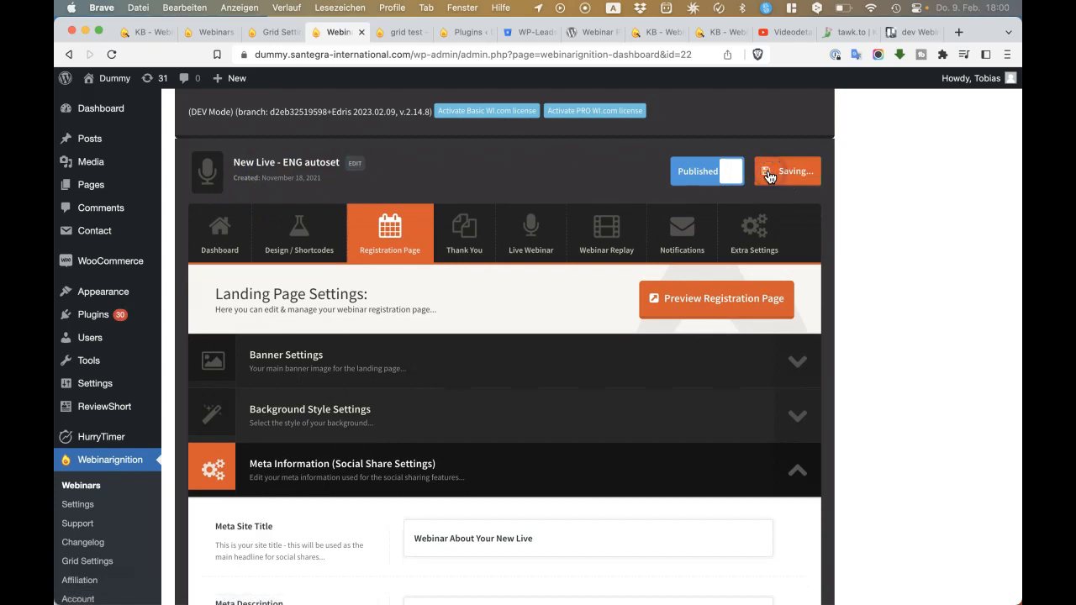
{"action": "left_click", "coordinate": [406, 32]}
{"action": "key", "text": "super+r"}
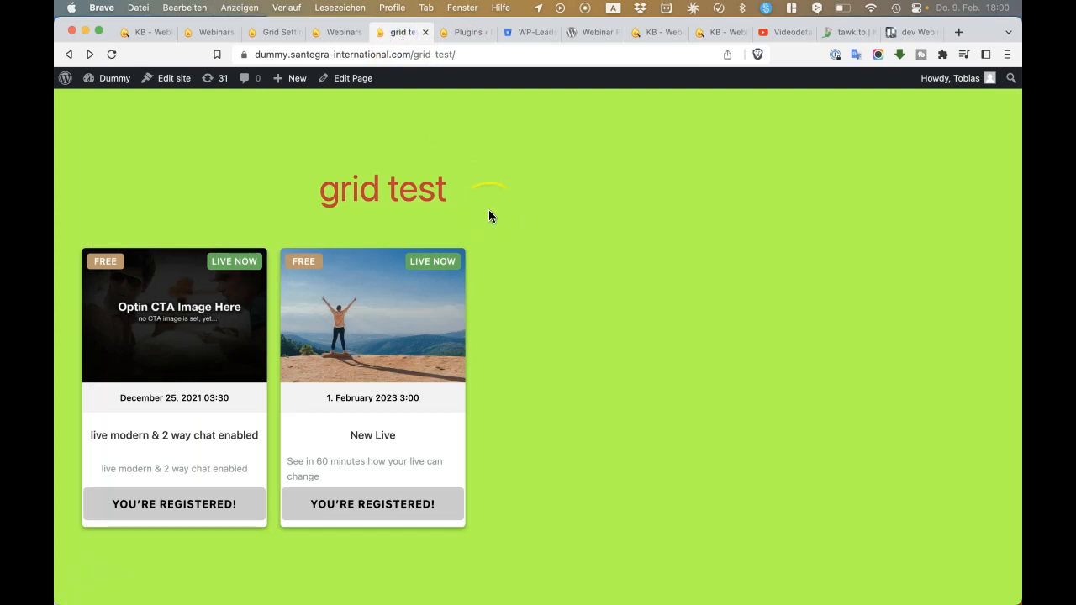
Step: Set the Meta Description to "See in 60 minutes how your live can change so much", save, and check the card on the grid test page
{"action": "left_click", "coordinate": [332, 34]}
{"action": "left_click", "coordinate": [397, 222]}
{"action": "scroll", "coordinate": [416, 337], "scroll_direction": "down", "scroll_amount": 5}
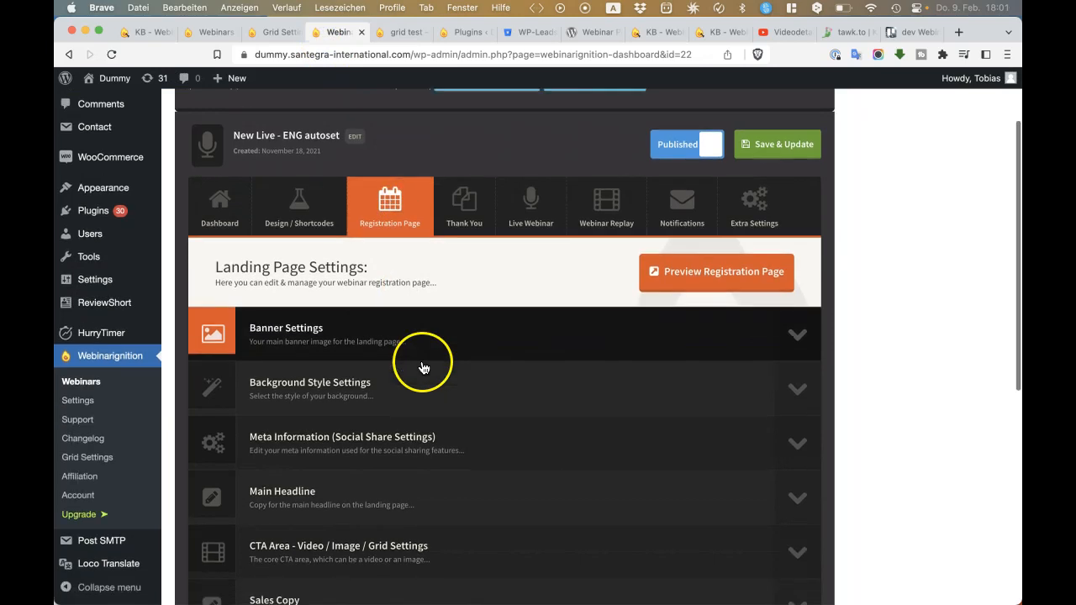
{"action": "left_click", "coordinate": [398, 294]}
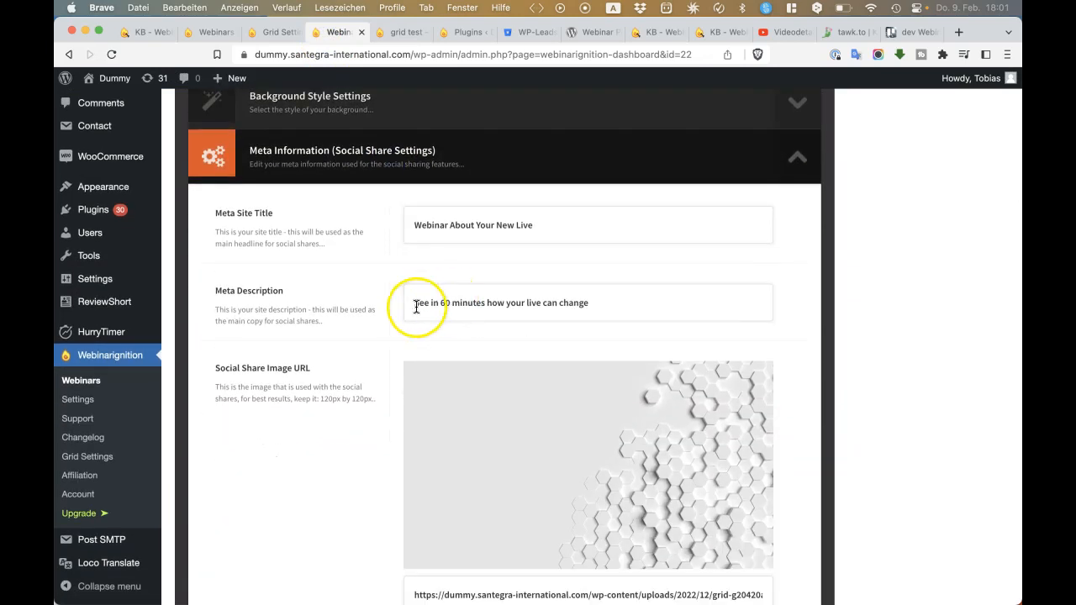
{"action": "left_click", "coordinate": [600, 304]}
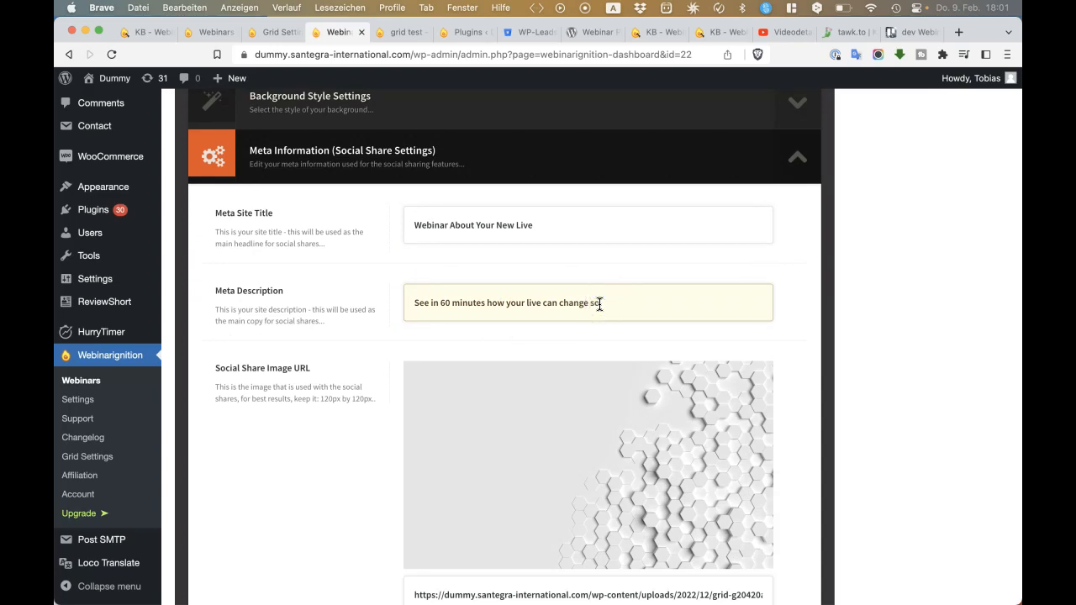
{"action": "scroll", "coordinate": [599, 304], "scroll_direction": "up", "scroll_amount": 5}
{"action": "left_click", "coordinate": [759, 248]}
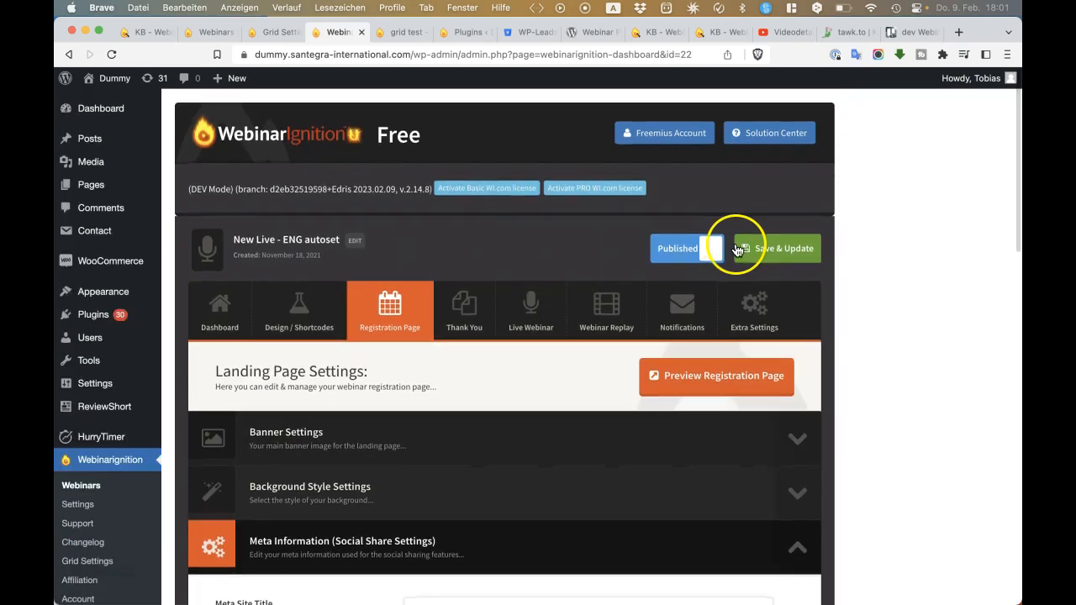
{"action": "left_click", "coordinate": [413, 39]}
{"action": "left_click", "coordinate": [613, 254]}
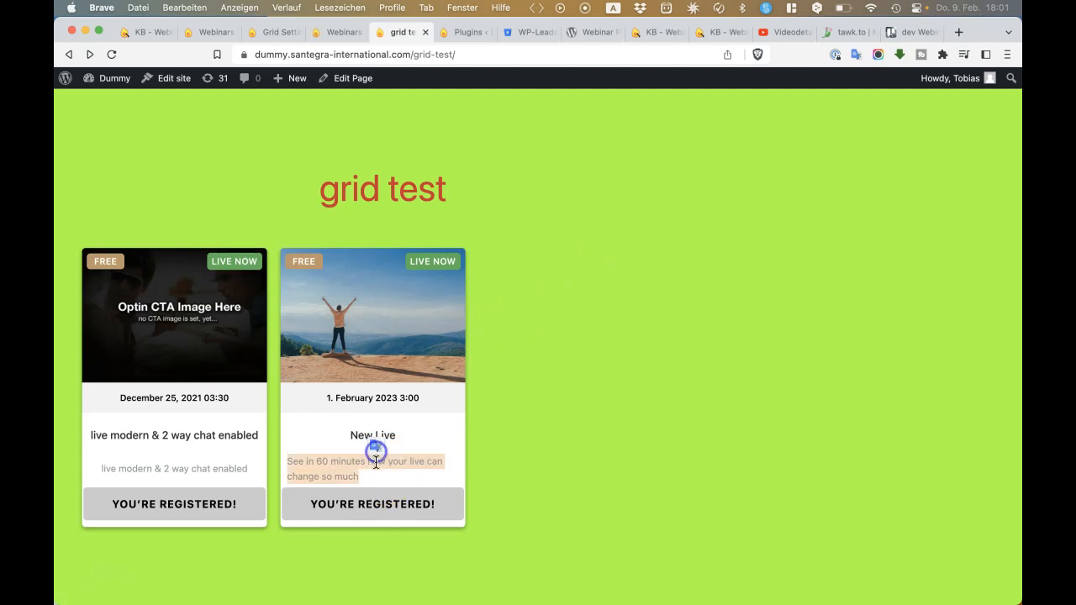
Step: Set the Webinar Master Switch to Closed, save the webinar, and check the card's status on the grid test page
{"action": "left_click", "coordinate": [340, 32]}
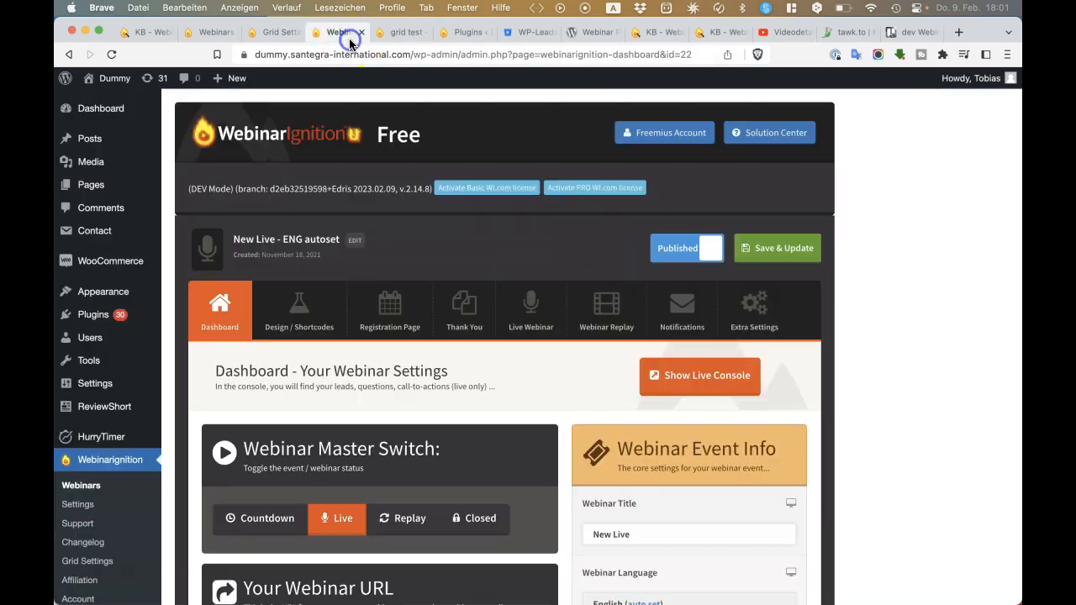
{"action": "left_click", "coordinate": [471, 521]}
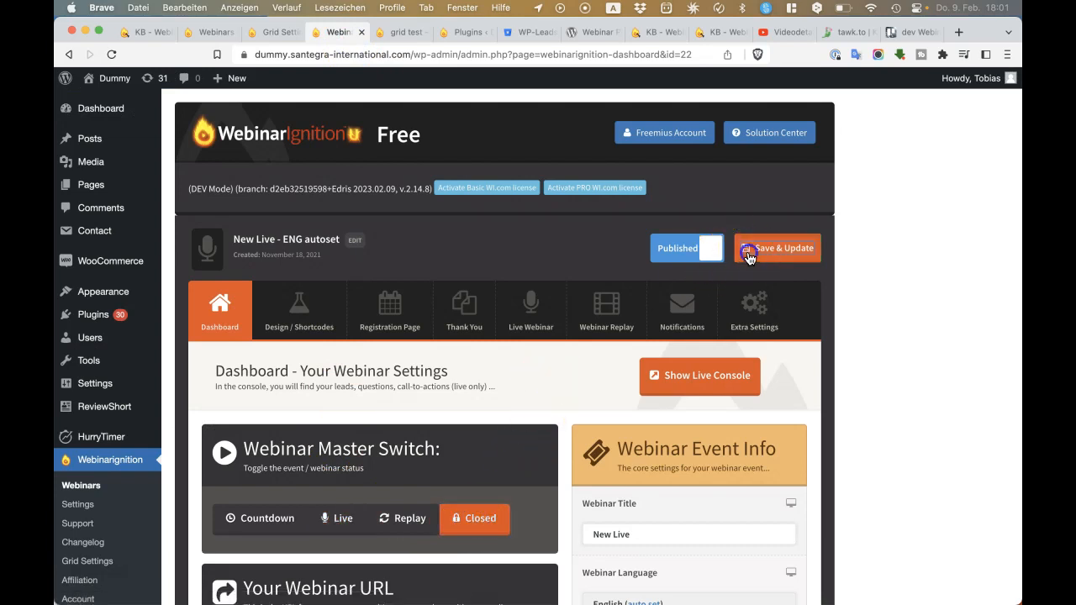
{"action": "left_click", "coordinate": [402, 32]}
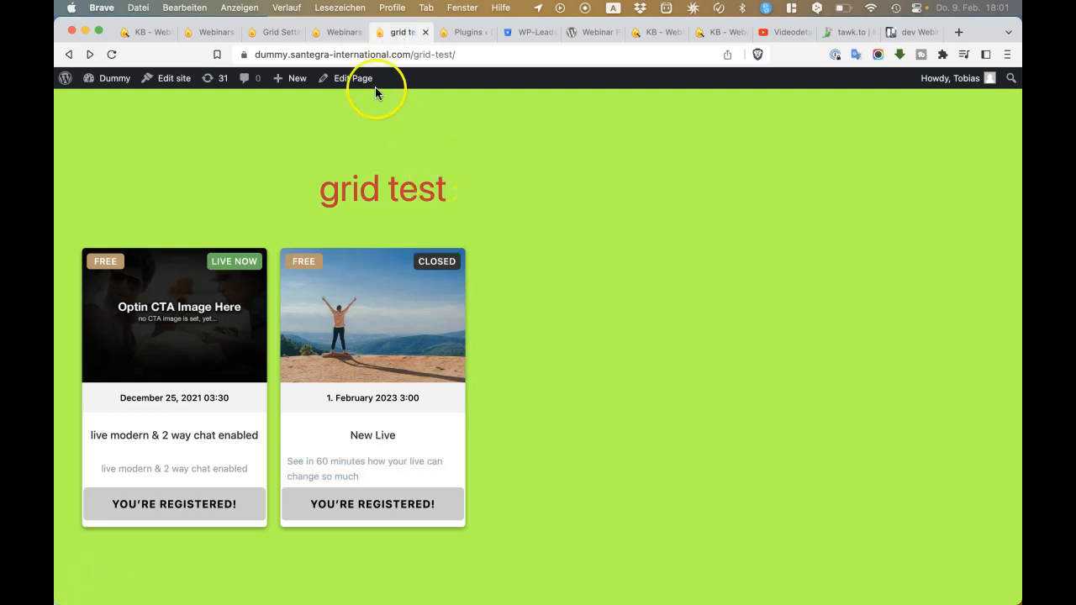
Step: Reload the grid test page, open the closed New Live webinar from its card, and return to the grid
{"action": "left_click", "coordinate": [338, 32]}
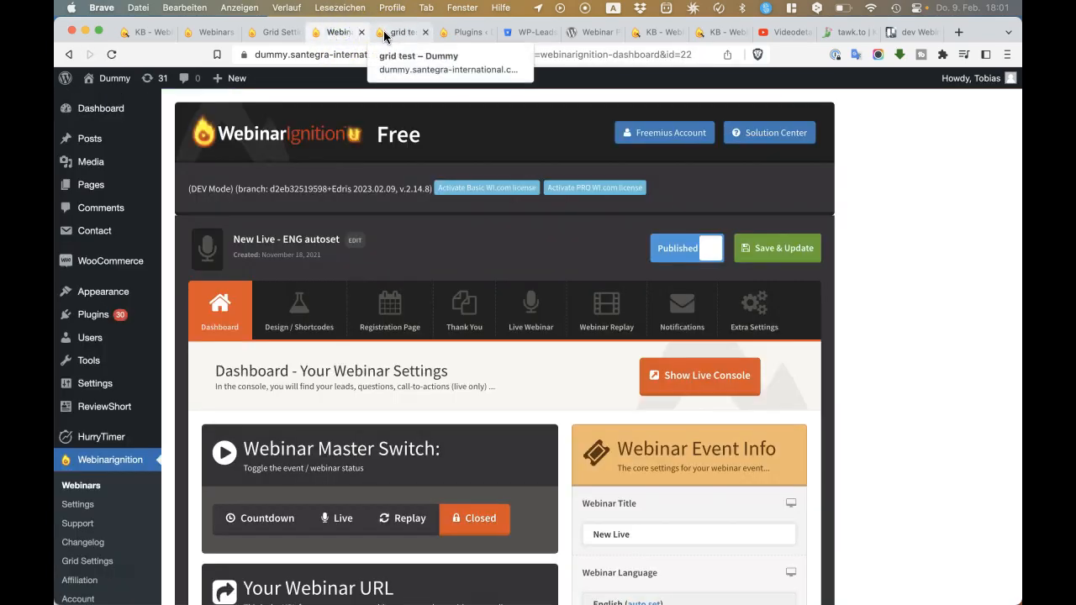
{"action": "left_click", "coordinate": [385, 34]}
{"action": "left_click", "coordinate": [112, 55]}
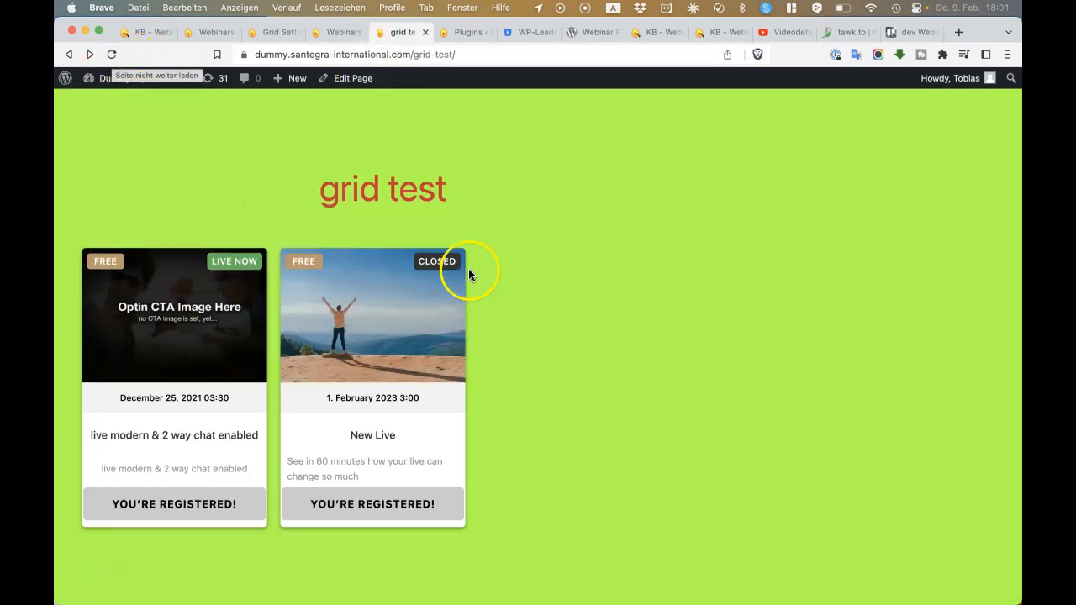
{"action": "left_click", "coordinate": [438, 263]}
{"action": "left_click", "coordinate": [393, 505]}
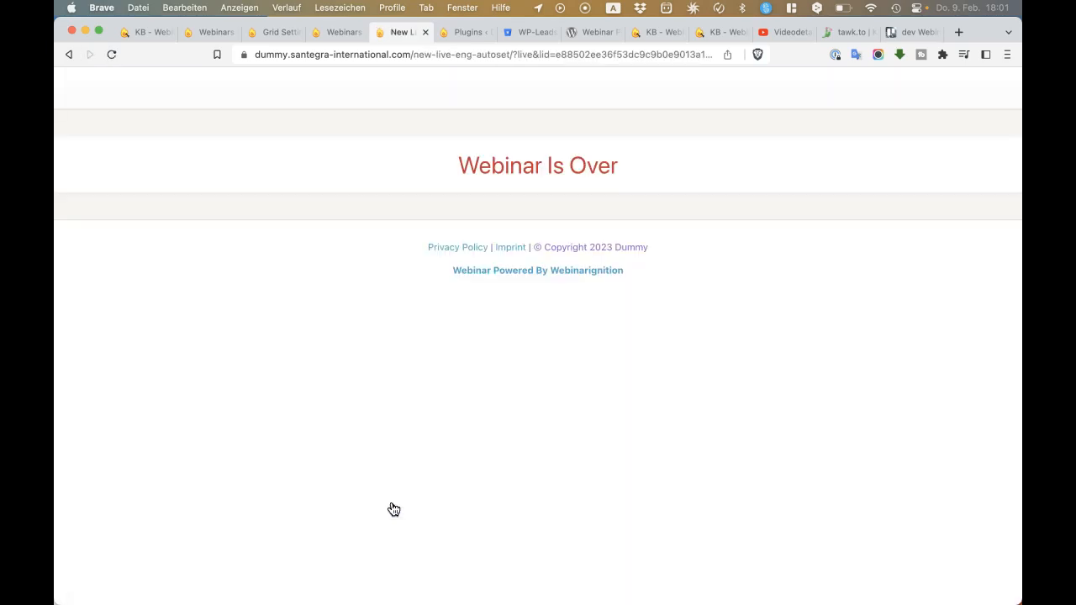
{"action": "key", "text": "super+bracketleft"}
Step: Set the New Live webinar's Master Switch to Countdown
{"action": "left_click", "coordinate": [340, 32]}
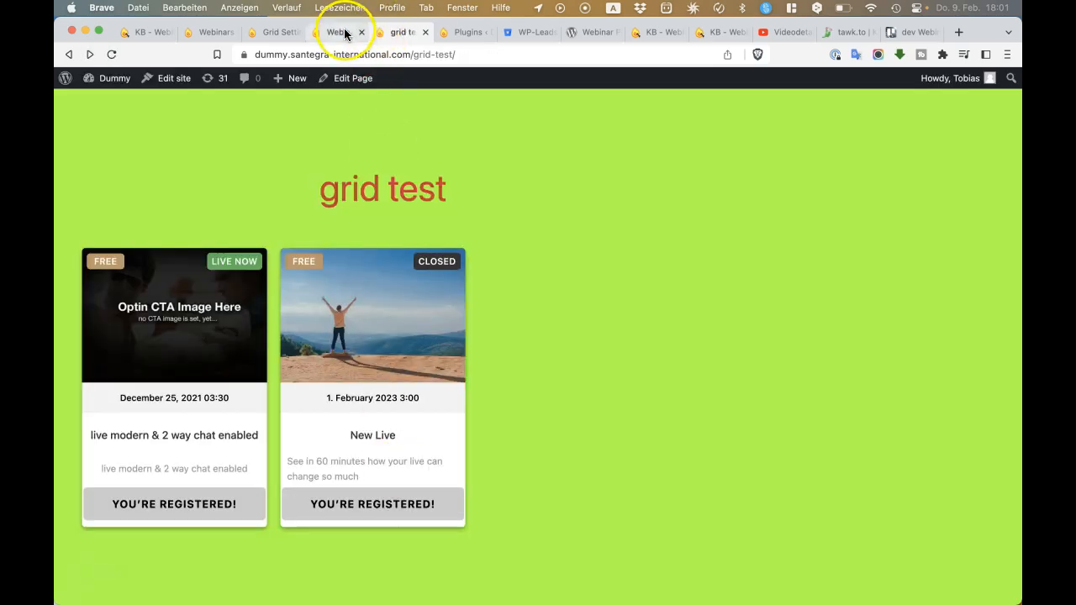
{"action": "left_click", "coordinate": [263, 448]}
{"action": "left_click", "coordinate": [260, 519]}
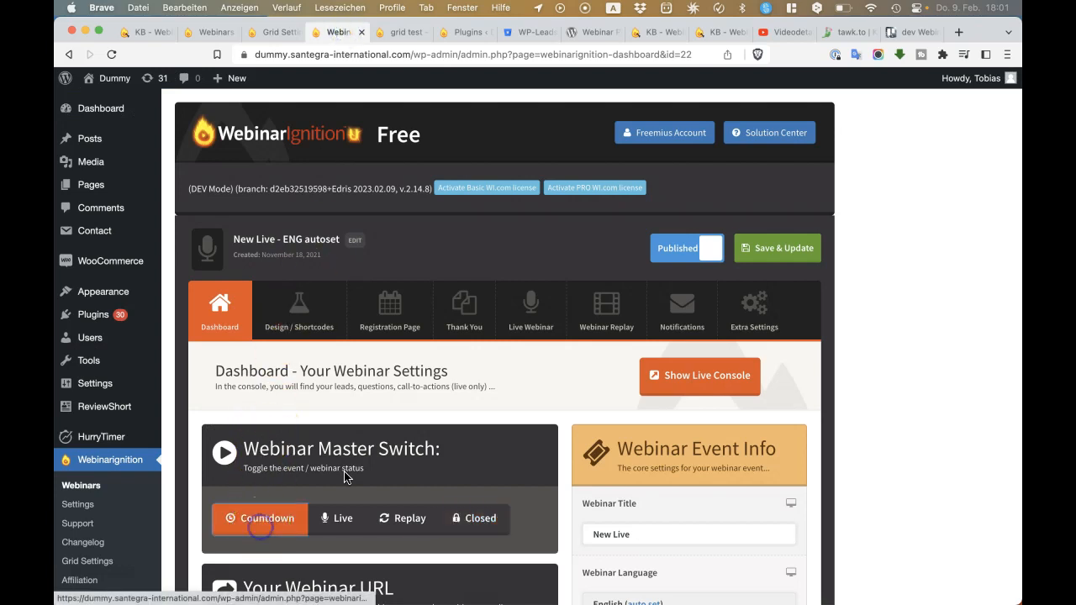
Step: Set the event date to 10. February 2023, save the webinar, and return to the grid test page
{"action": "scroll", "coordinate": [499, 480], "scroll_direction": "down", "scroll_amount": 3}
{"action": "scroll", "coordinate": [632, 484], "scroll_direction": "down", "scroll_amount": 5}
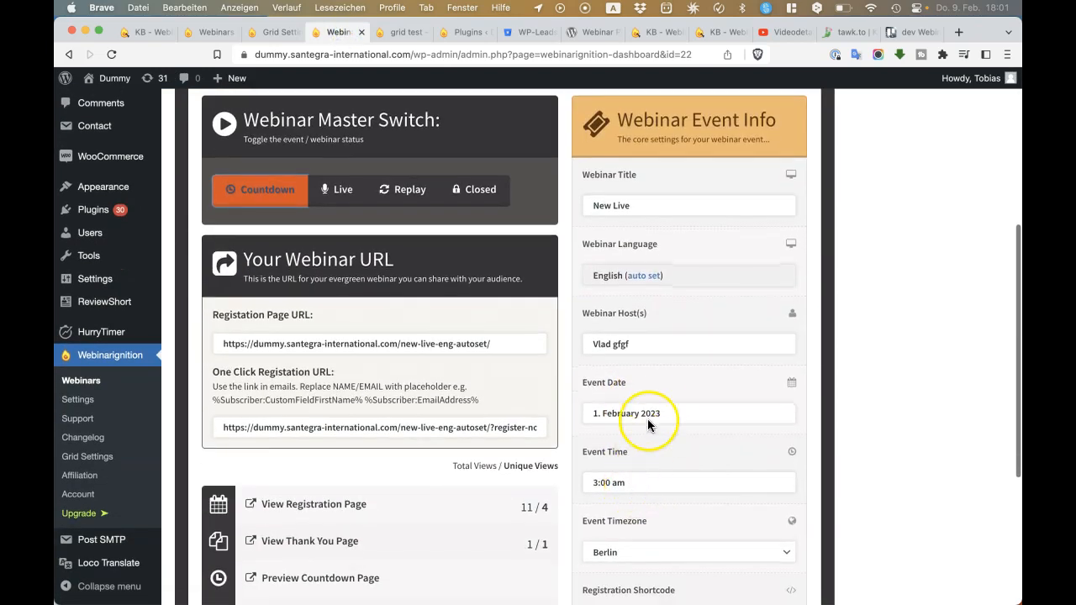
{"action": "left_click", "coordinate": [652, 411]}
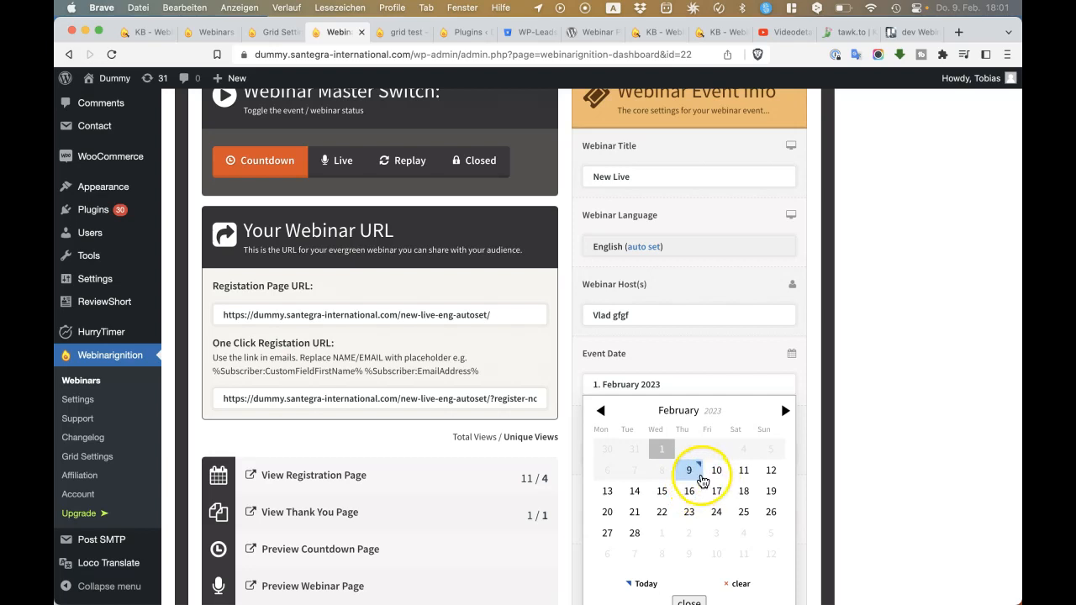
{"action": "left_click", "coordinate": [712, 475]}
{"action": "scroll", "coordinate": [712, 476], "scroll_direction": "down", "scroll_amount": 3}
{"action": "scroll", "coordinate": [731, 336], "scroll_direction": "up", "scroll_amount": 8}
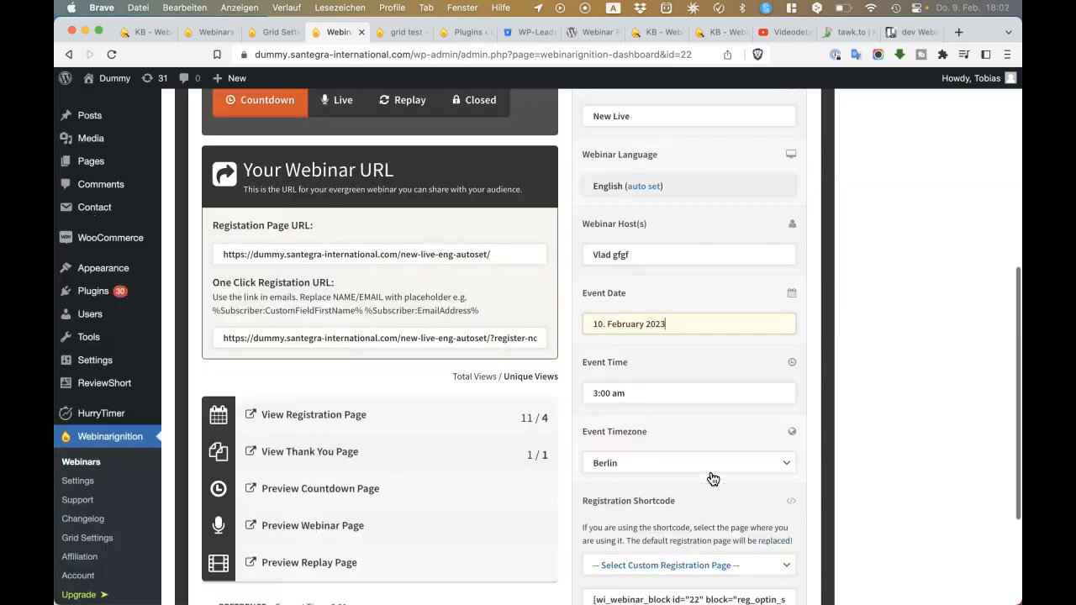
{"action": "left_click", "coordinate": [765, 155]}
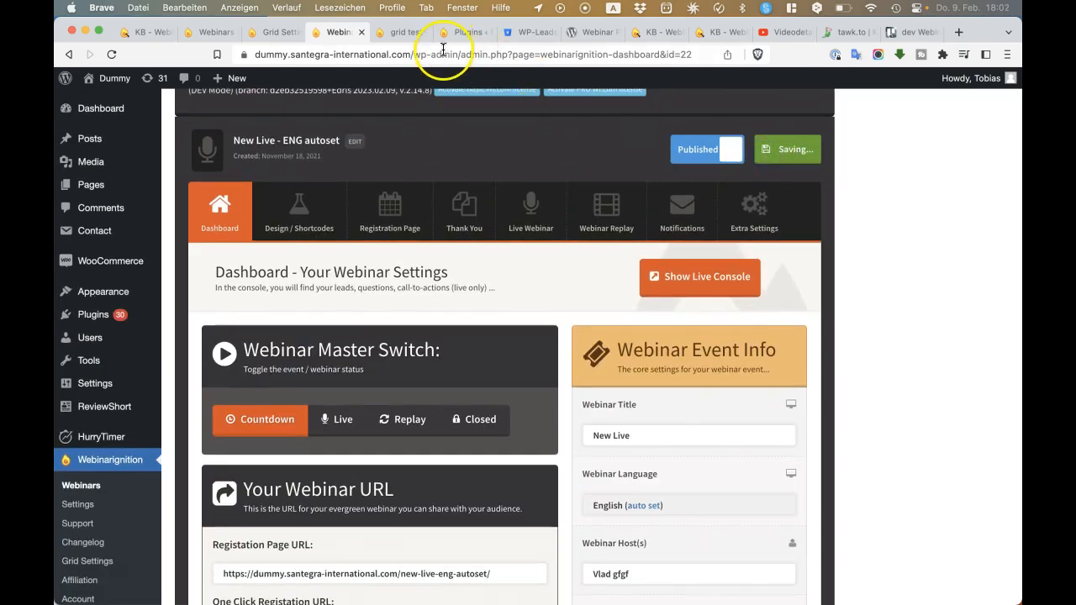
{"action": "left_click", "coordinate": [568, 251]}
{"action": "left_click", "coordinate": [402, 32]}
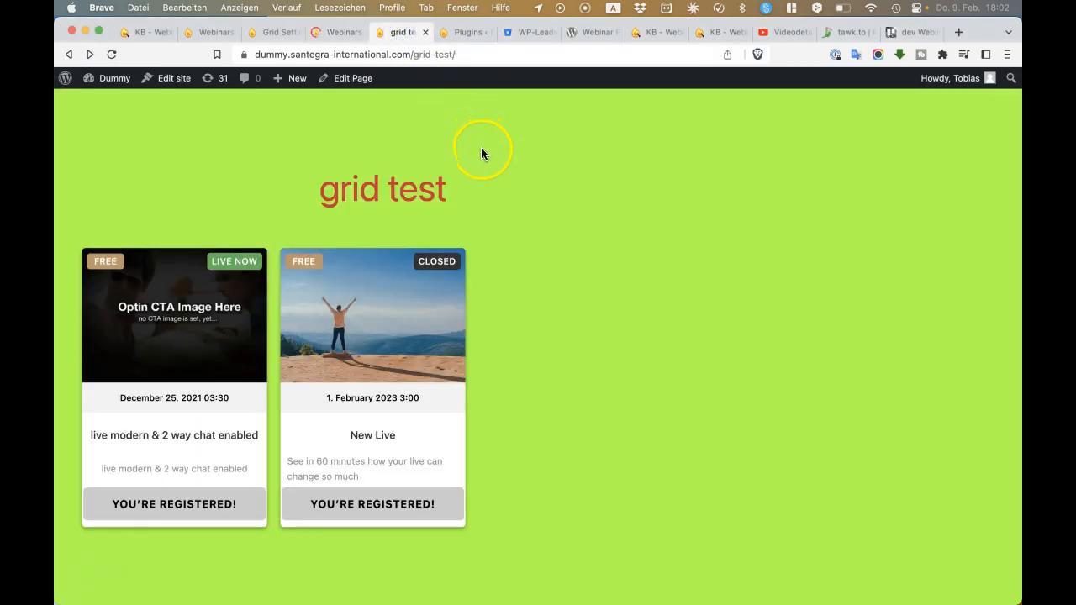
Step: Reload the grid test page, open the upcoming New Live webinar's countdown from its card, and return to the grid
{"action": "key", "text": "super+r"}
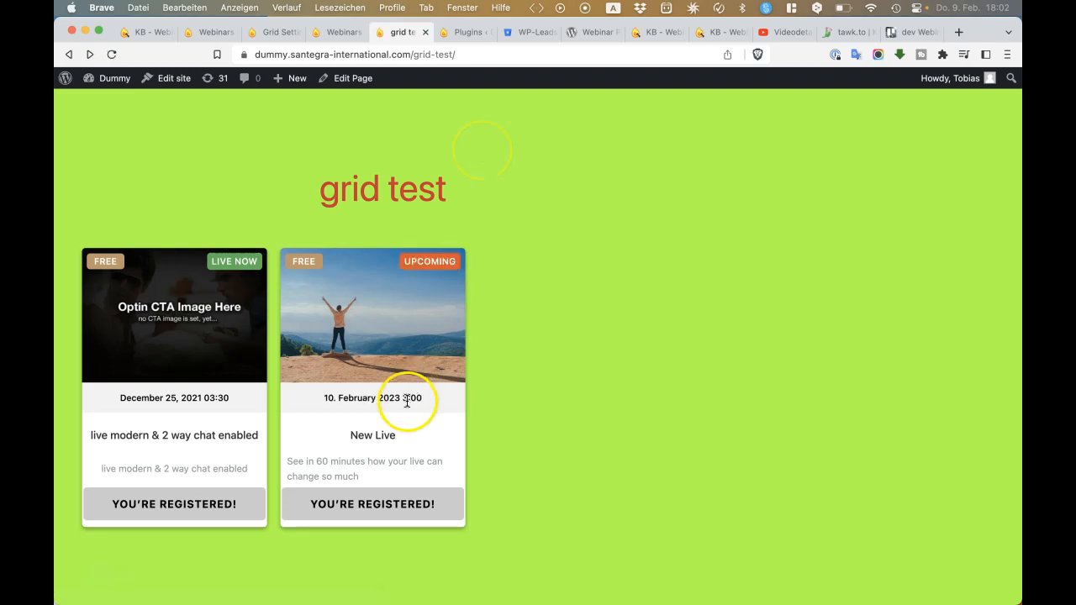
{"action": "left_click", "coordinate": [388, 505]}
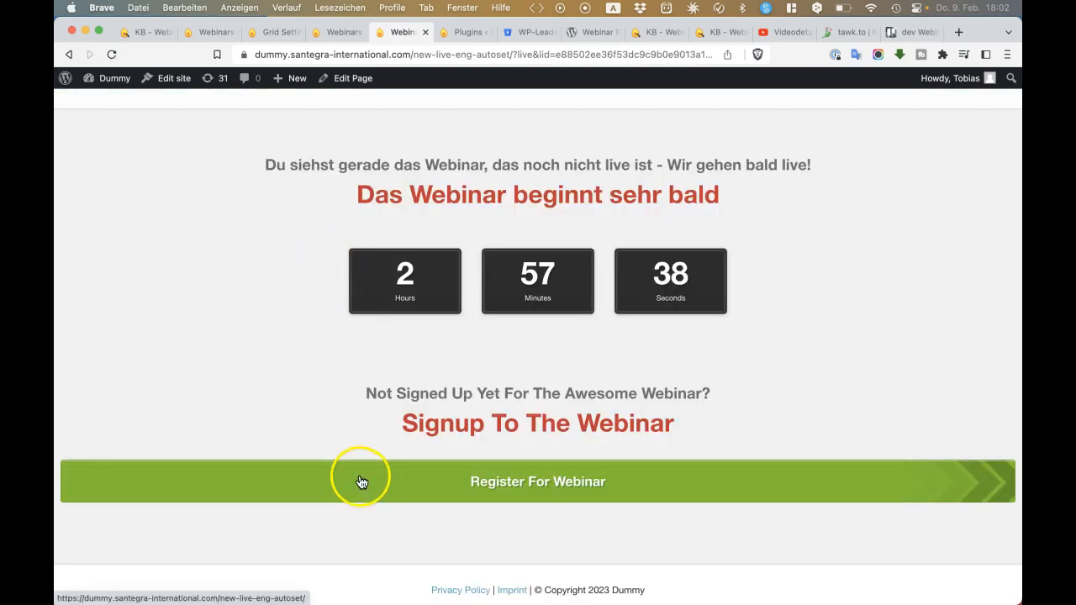
{"action": "key", "text": "super+bracketleft"}
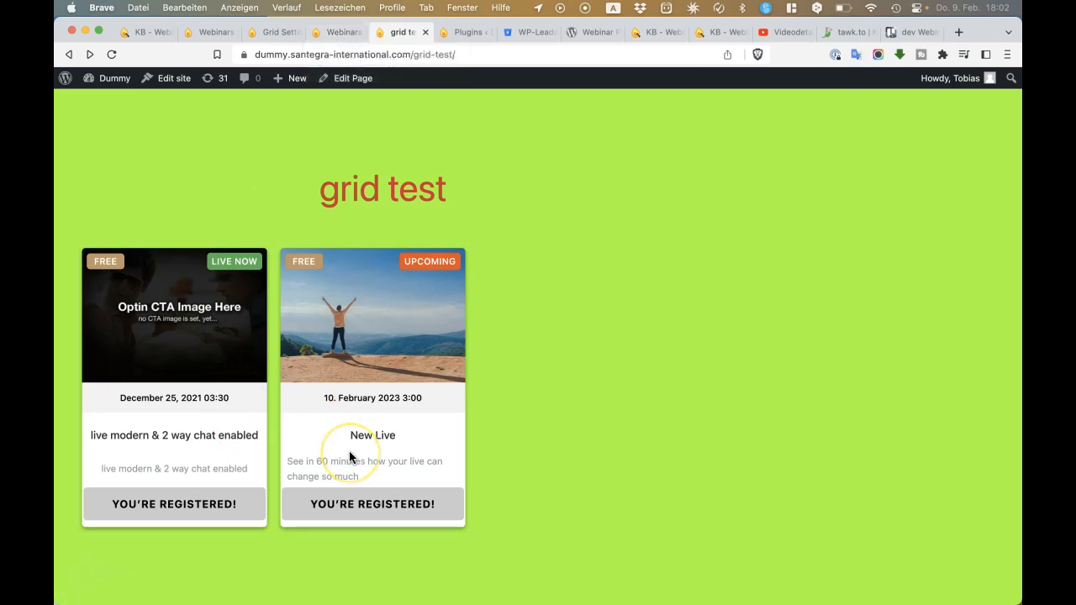
{"action": "scroll", "coordinate": [438, 446], "scroll_direction": "up", "scroll_amount": 1}
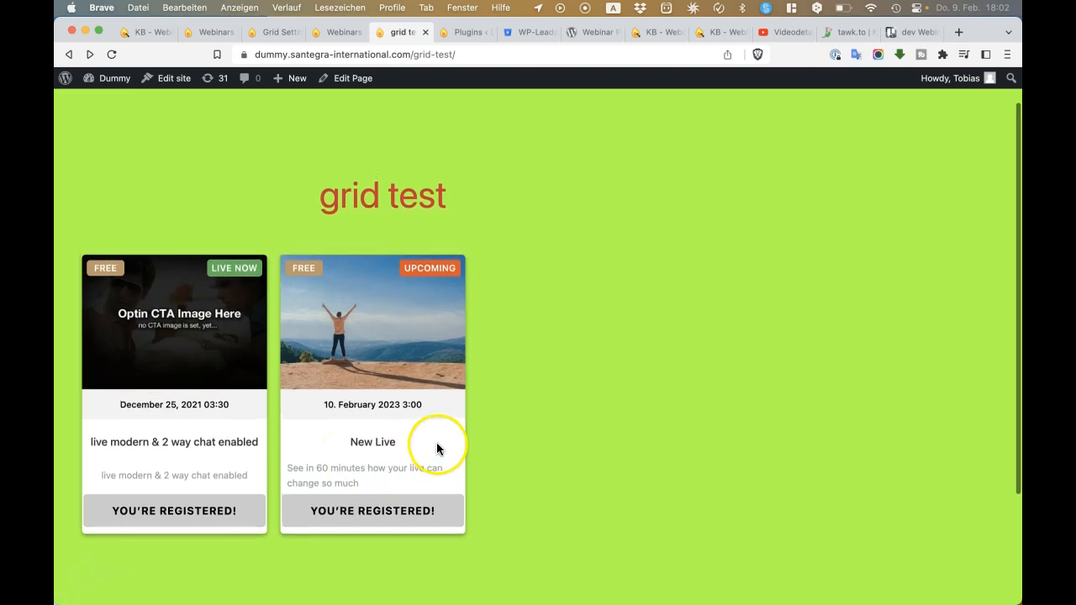
{"action": "left_click_drag", "start_coordinate": [332, 466], "coordinate": [529, 370]}
{"action": "left_click", "coordinate": [494, 430]}
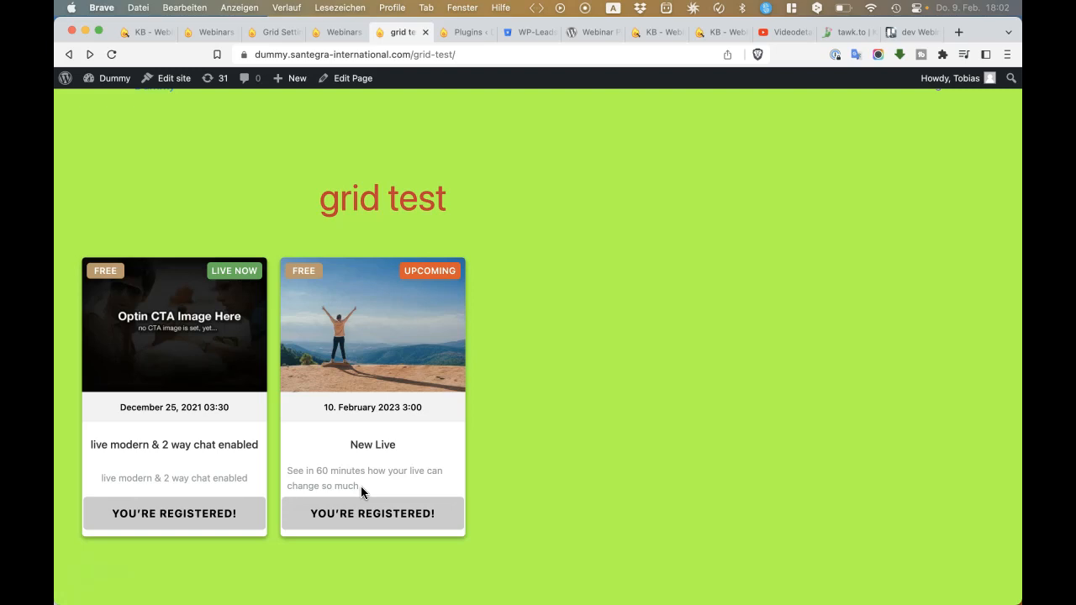
{"action": "left_click_drag", "start_coordinate": [86, 273], "coordinate": [443, 550]}
{"action": "left_click", "coordinate": [550, 499]}
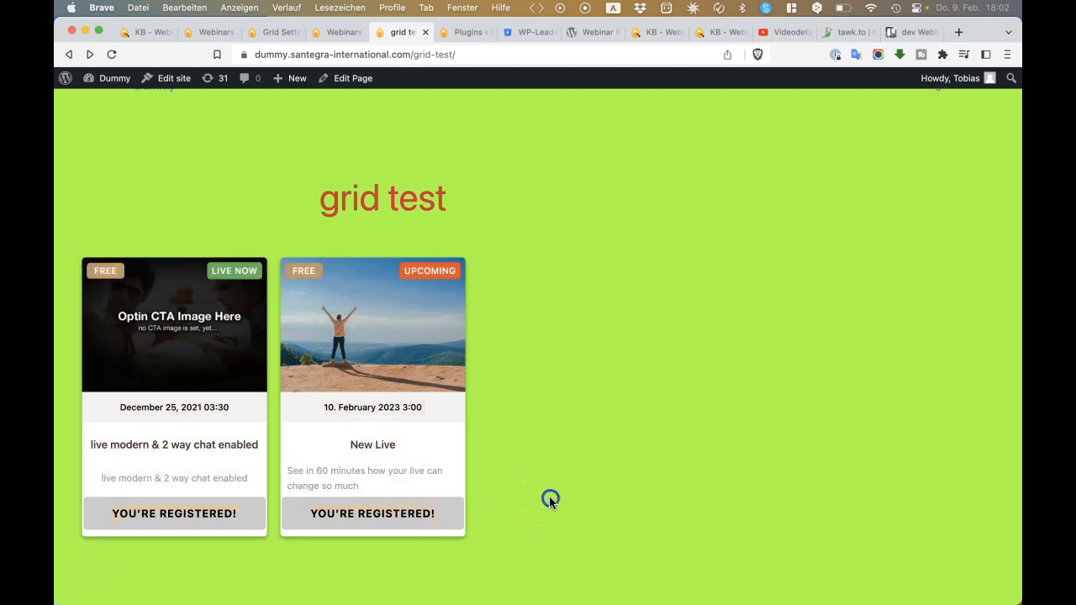
Step: Review the grid shortcode settings and the New Live webinar dashboard, and return to the grid test page
{"action": "left_click", "coordinate": [340, 32]}
{"action": "left_click", "coordinate": [284, 36]}
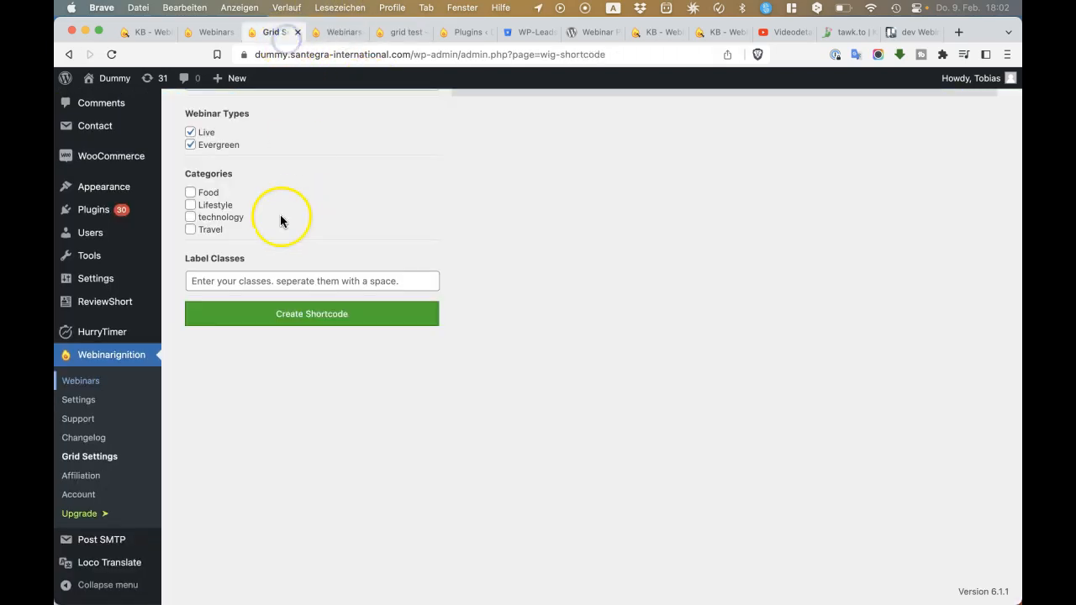
{"action": "scroll", "coordinate": [284, 227], "scroll_direction": "up", "scroll_amount": 3}
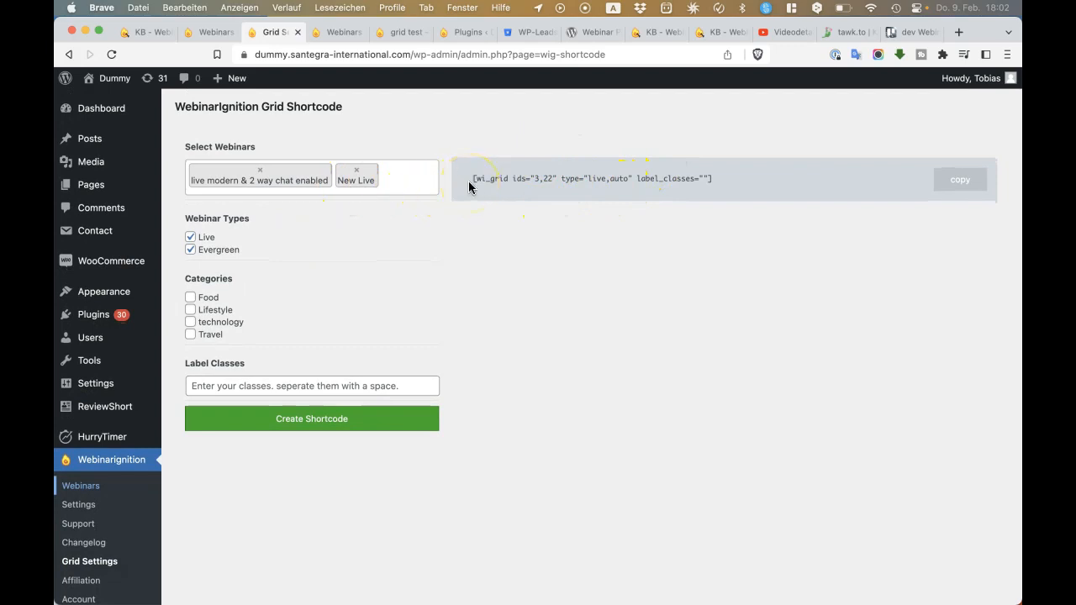
{"action": "left_click", "coordinate": [343, 34]}
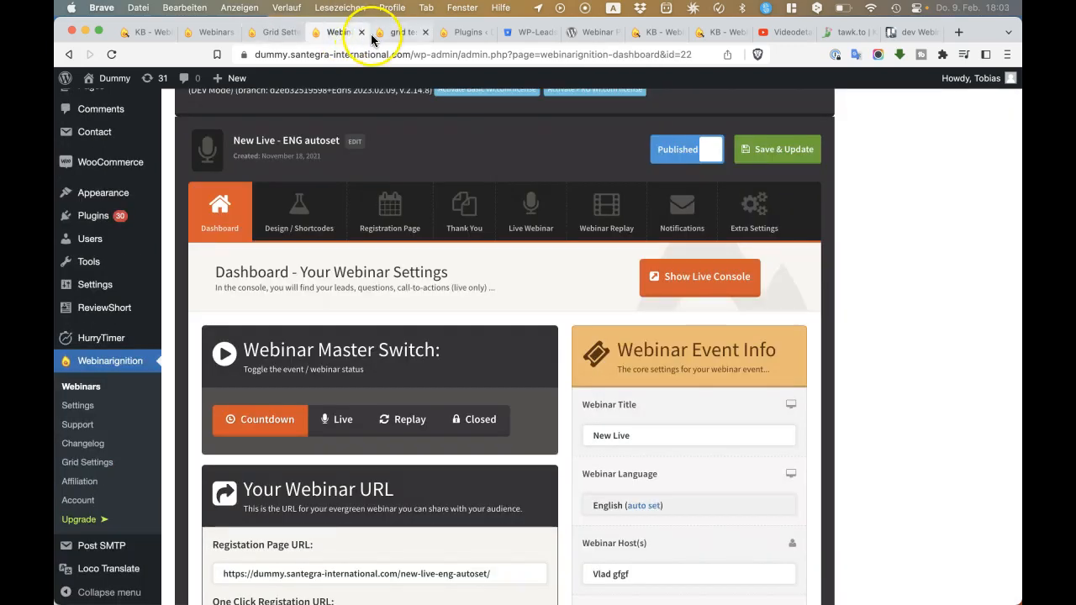
{"action": "left_click", "coordinate": [380, 34]}
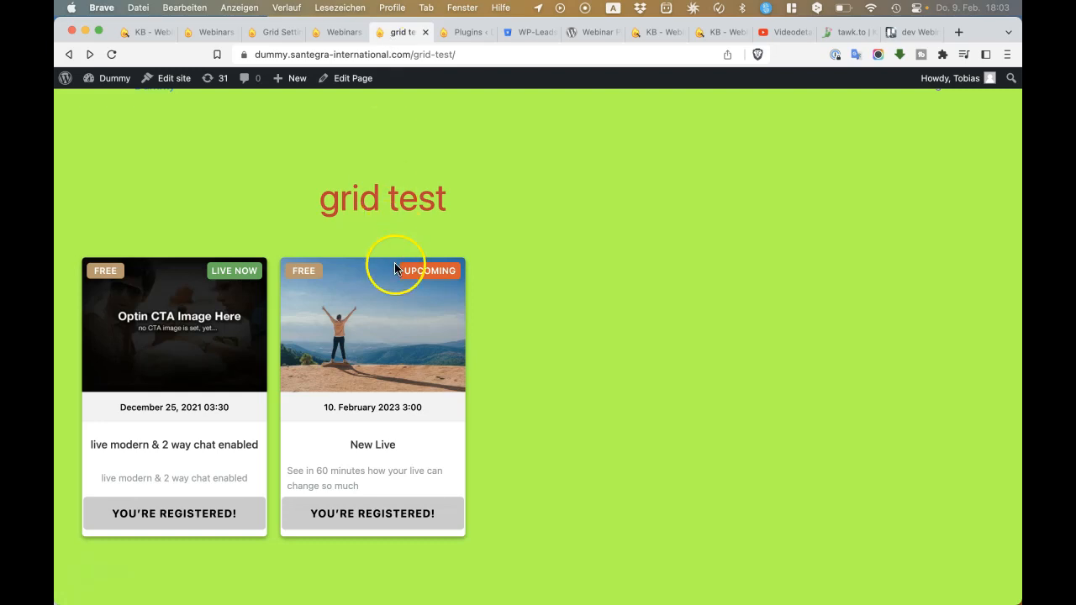
{"action": "left_click_drag", "start_coordinate": [447, 536], "coordinate": [510, 351]}
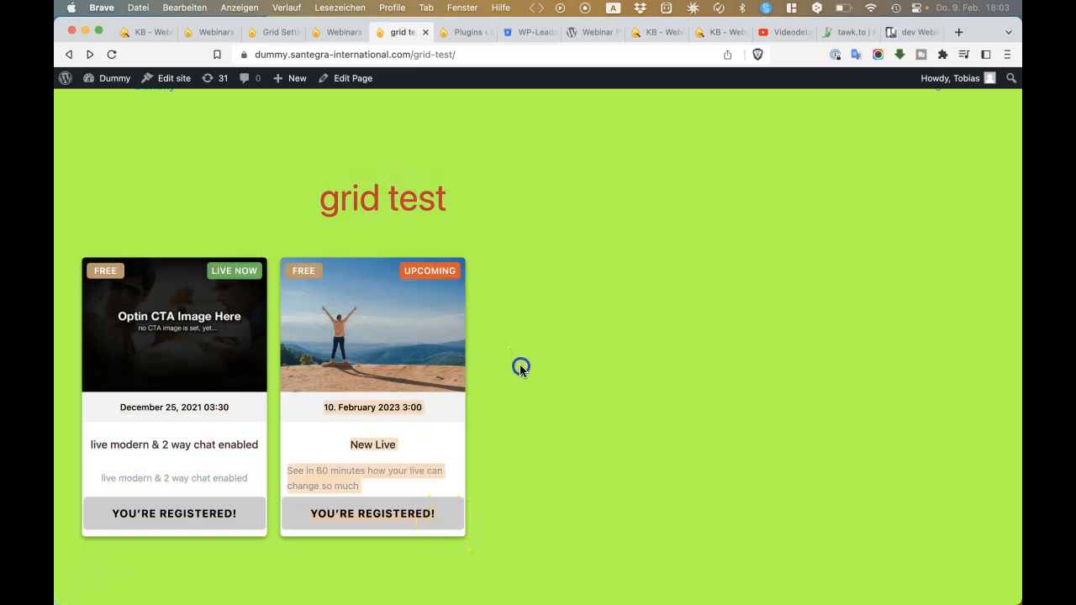
{"action": "left_click", "coordinate": [509, 351]}
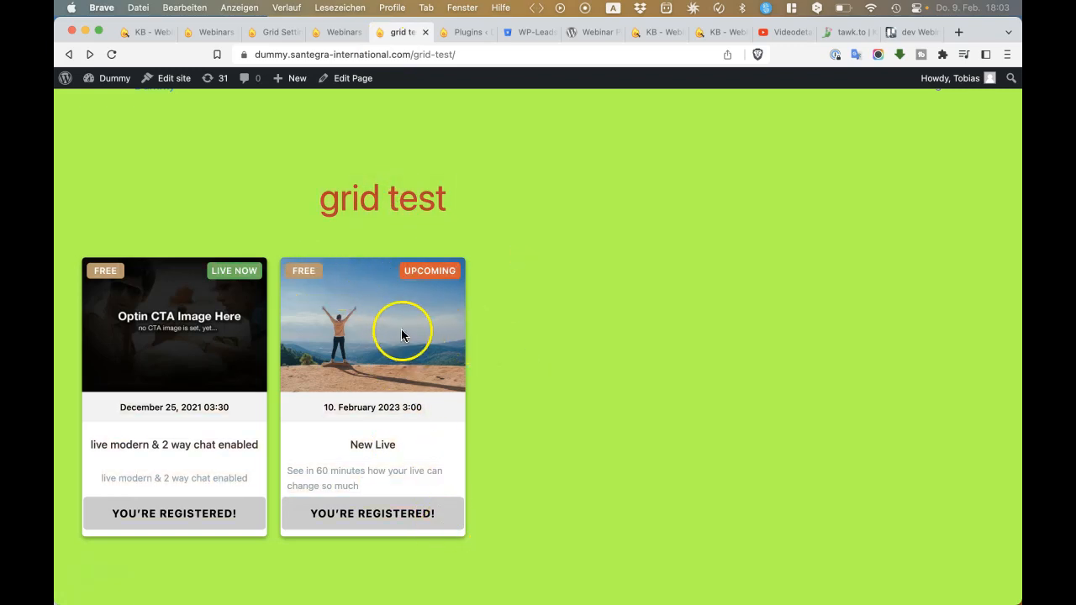
{"action": "left_click", "coordinate": [420, 515]}
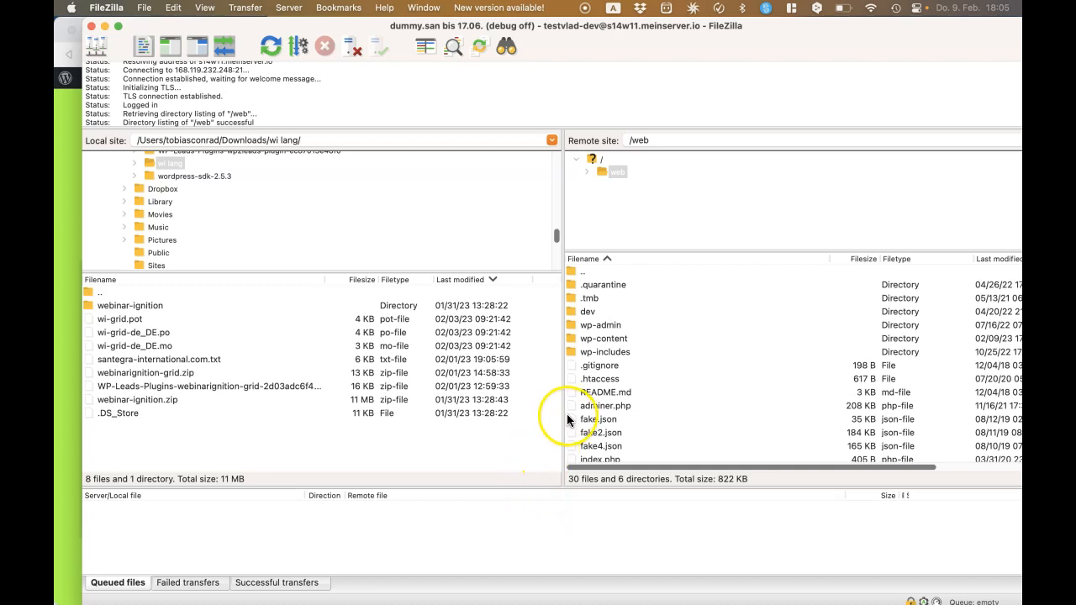
Step: In FileZilla, browse the remote site to wp-content/plugins/webinarignition-grid and open wi-grid.css for editing
{"action": "double_click", "coordinate": [615, 340]}
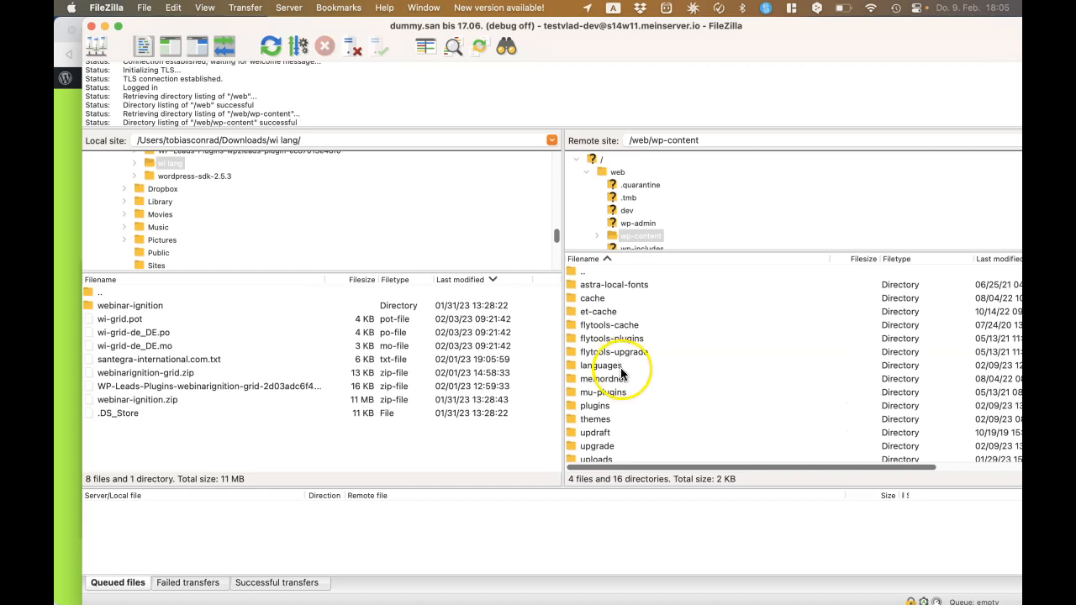
{"action": "double_click", "coordinate": [607, 405]}
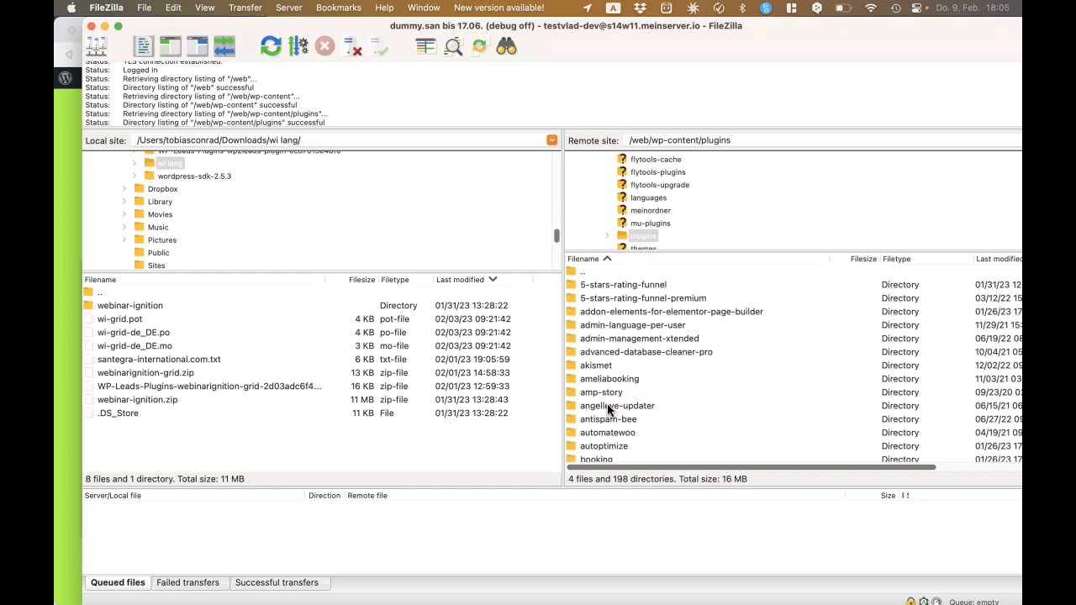
{"action": "left_click", "coordinate": [608, 406]}
{"action": "type", "text": "web"}
{"action": "scroll", "coordinate": [608, 409], "scroll_direction": "down", "scroll_amount": 3}
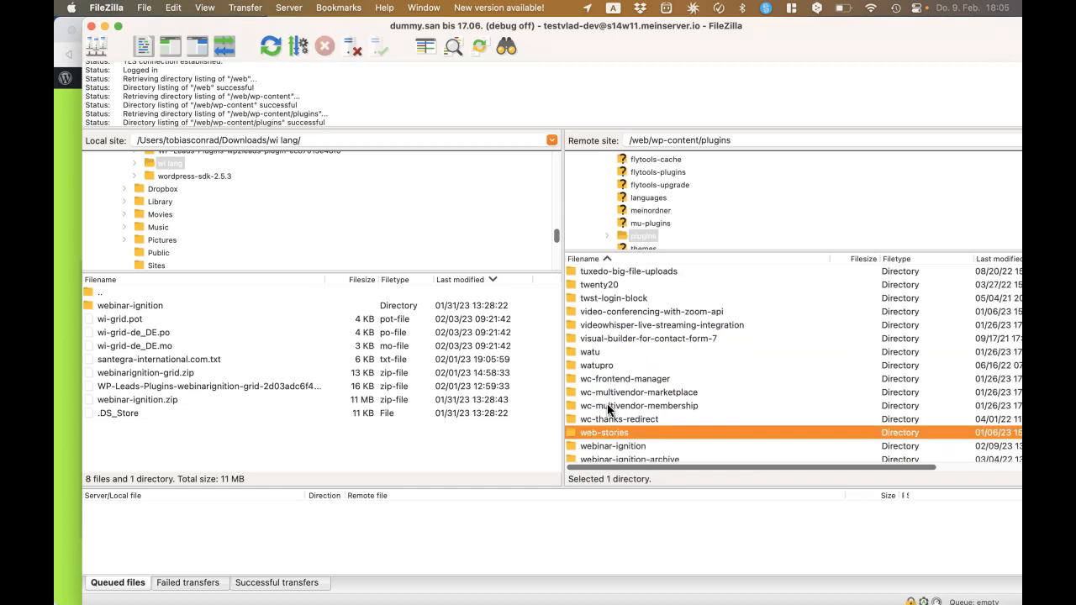
{"action": "left_click", "coordinate": [609, 407]}
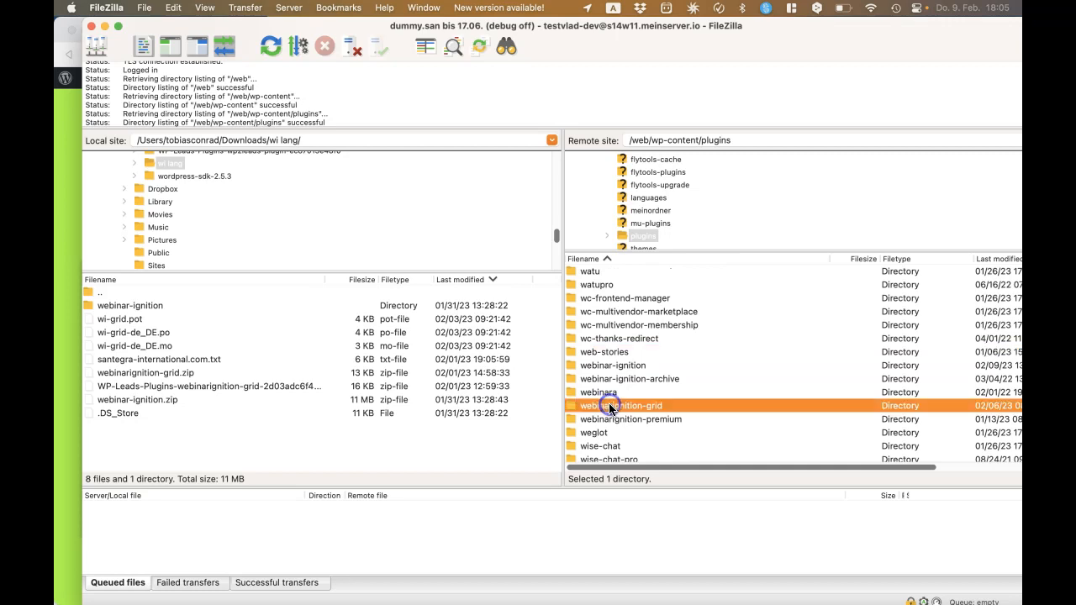
{"action": "double_click", "coordinate": [577, 407]}
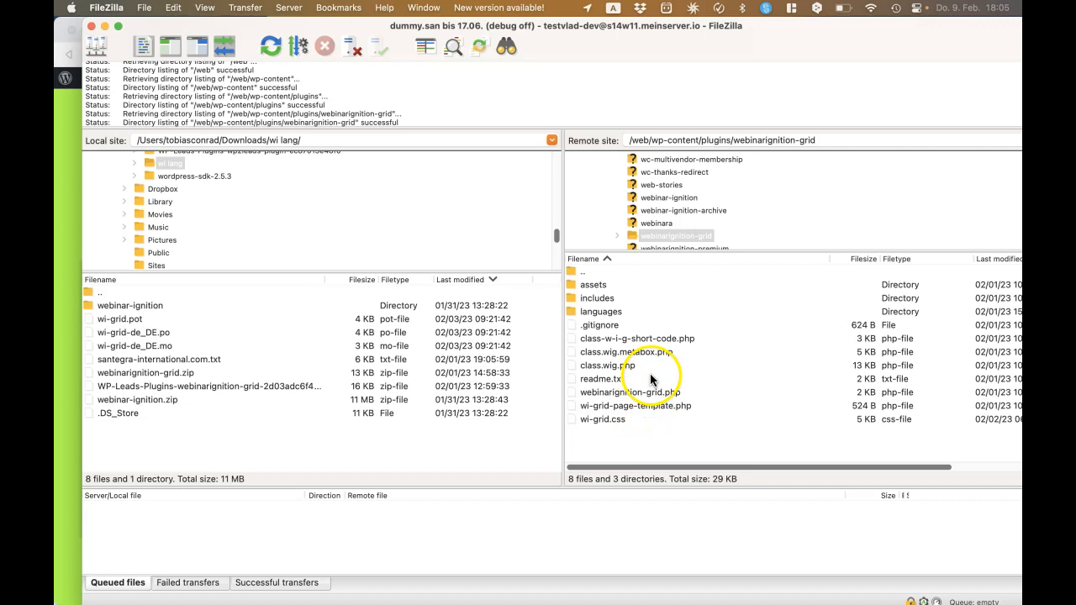
{"action": "right_click", "coordinate": [636, 419]}
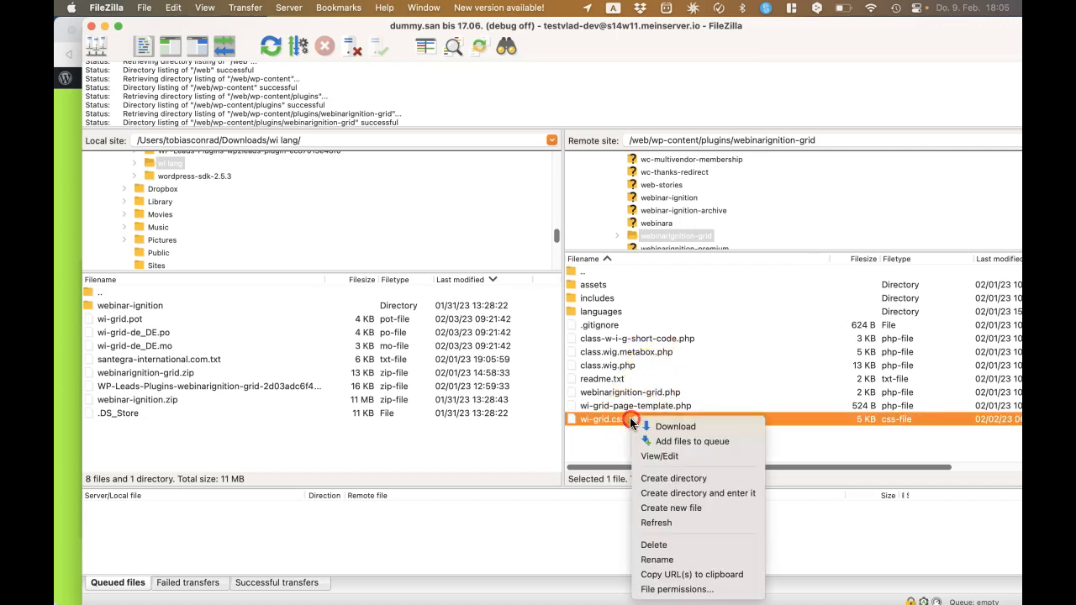
{"action": "left_click", "coordinate": [665, 457]}
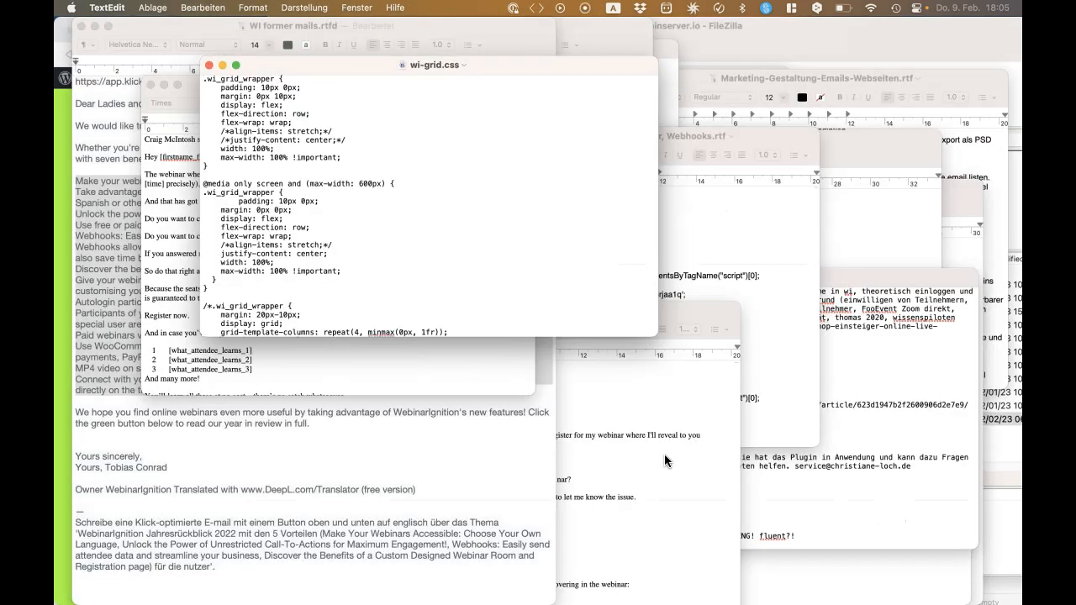
Step: Switch back to the grid test page in Brave and inspect the date bar of the New Live card in DevTools
{"action": "left_click", "coordinate": [57, 280]}
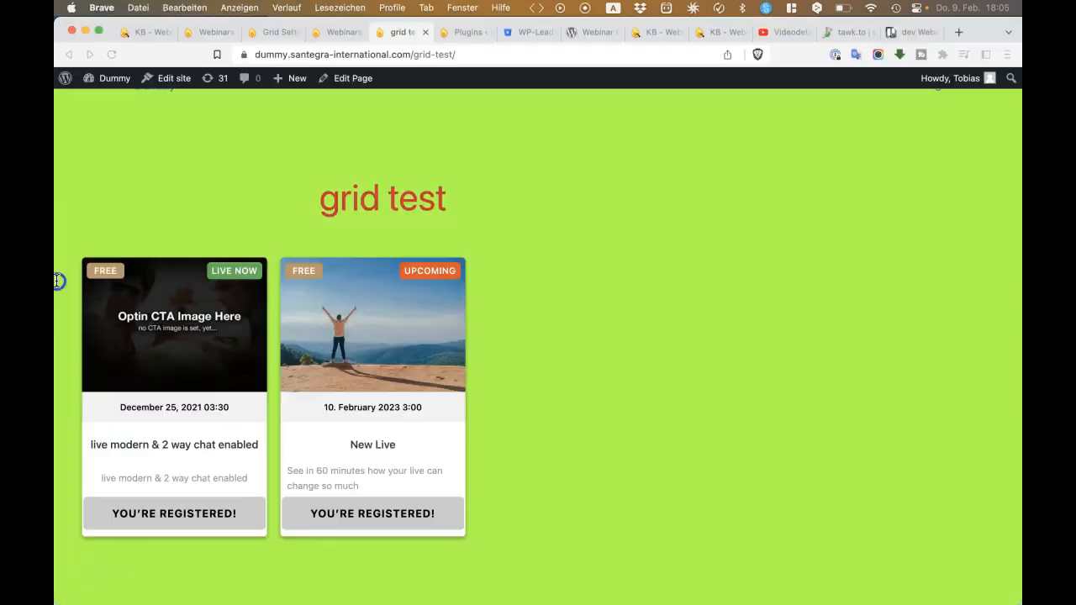
{"action": "right_click", "coordinate": [347, 413]}
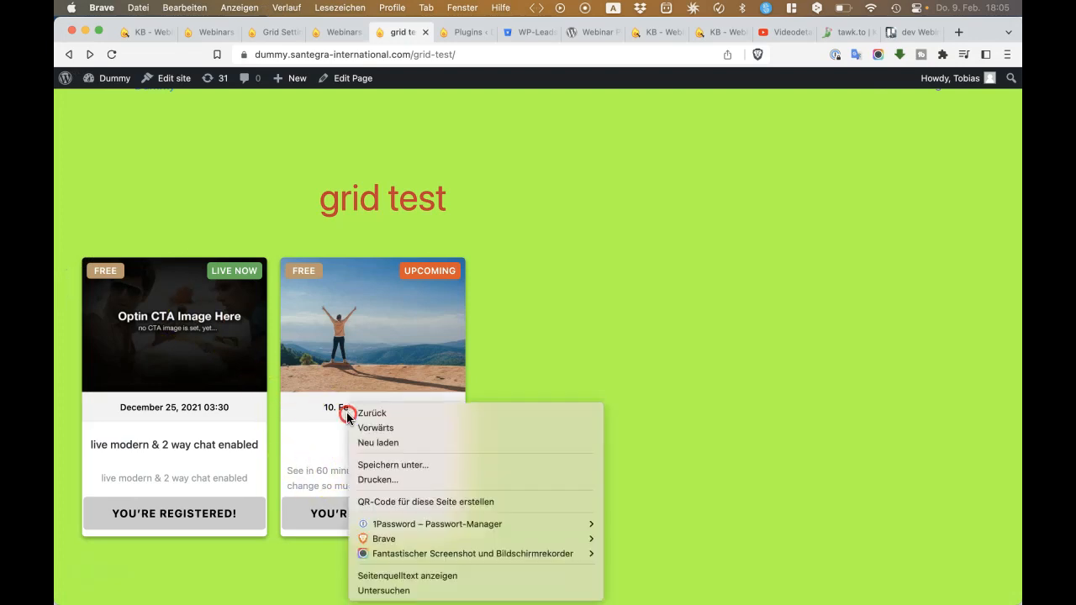
{"action": "left_click", "coordinate": [436, 591]}
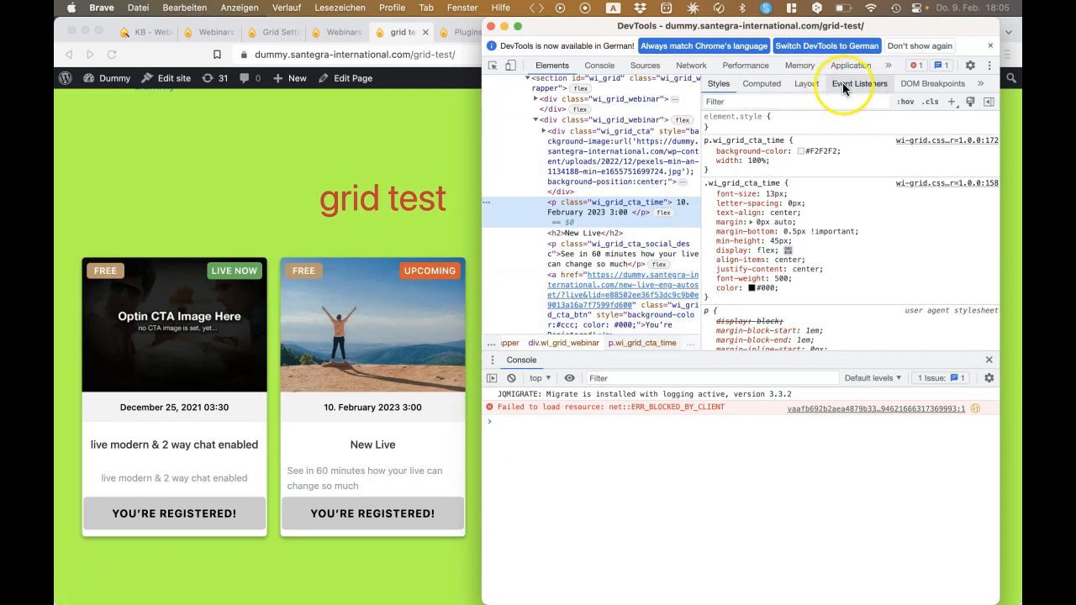
{"action": "left_click", "coordinate": [495, 66]}
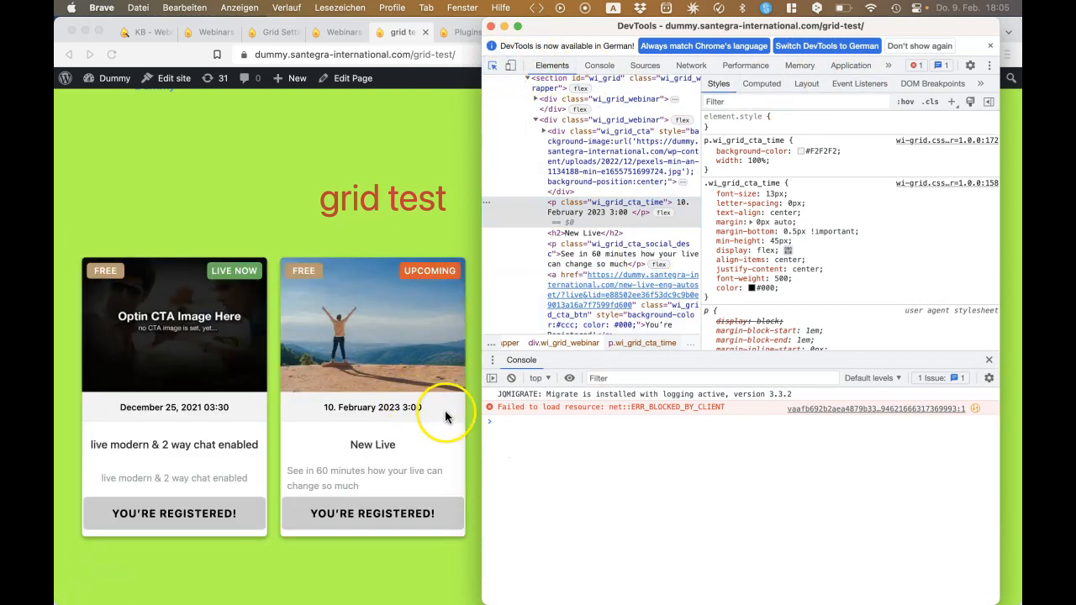
{"action": "left_click", "coordinate": [444, 411]}
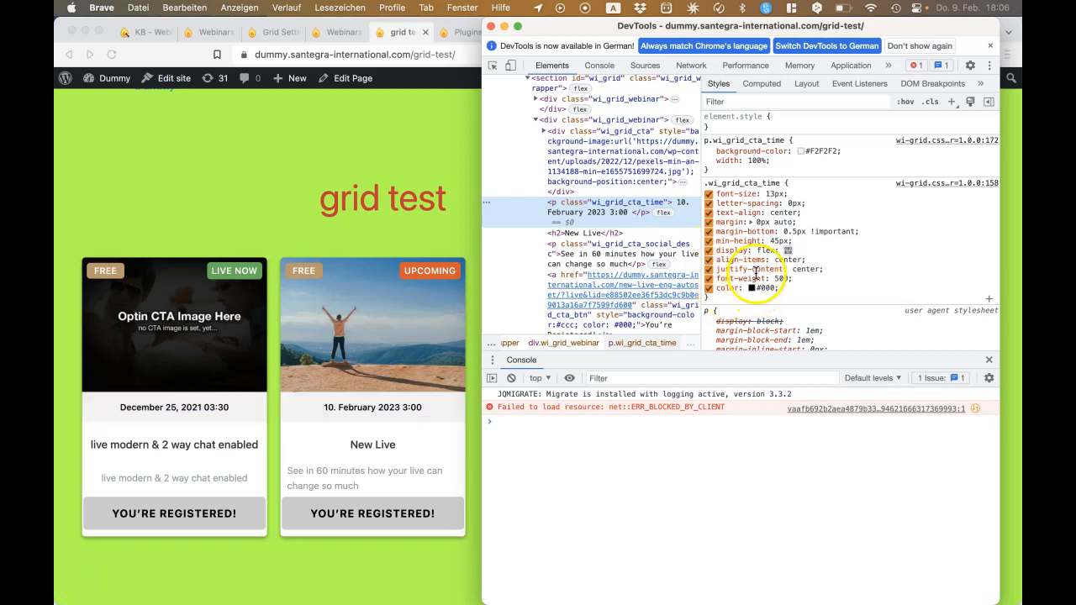
Step: Set the background color of the p.wi_grid_cta_time rule to yellow, #ffe702, in DevTools
{"action": "left_click", "coordinate": [799, 152]}
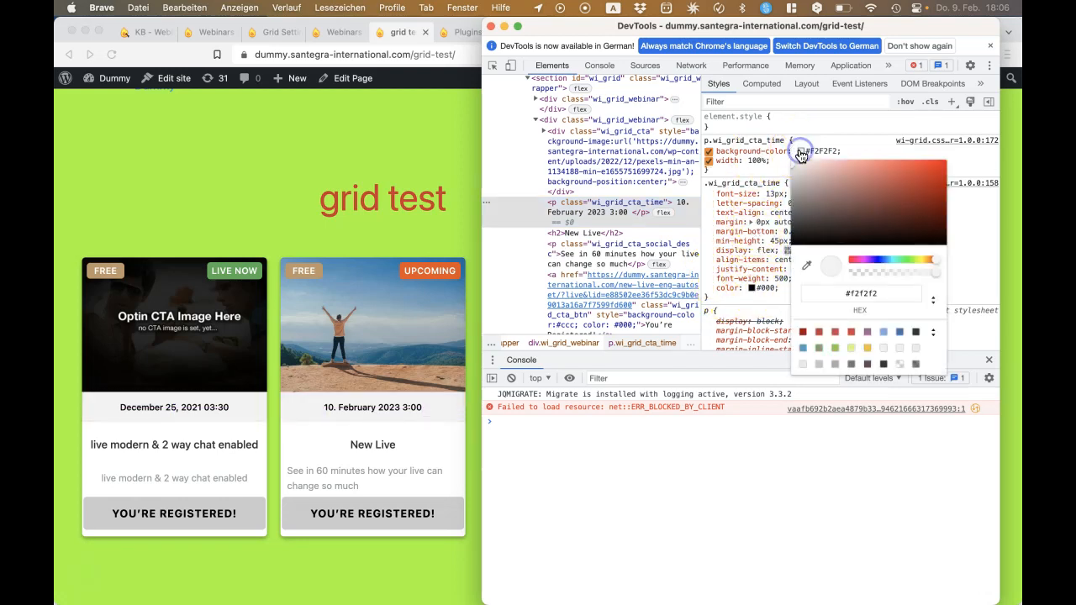
{"action": "left_click", "coordinate": [901, 260]}
{"action": "mouse_move", "coordinate": [906, 221]}
{"action": "left_mouse_down"}
{"action": "mouse_move", "coordinate": [914, 178]}
{"action": "mouse_move", "coordinate": [941, 164]}
{"action": "mouse_move", "coordinate": [950, 206]}
{"action": "mouse_move", "coordinate": [927, 152]}
{"action": "mouse_move", "coordinate": [869, 147]}
{"action": "mouse_move", "coordinate": [863, 175]}
{"action": "mouse_move", "coordinate": [945, 157]}
{"action": "left_mouse_up"}
{"action": "left_click", "coordinate": [923, 260]}
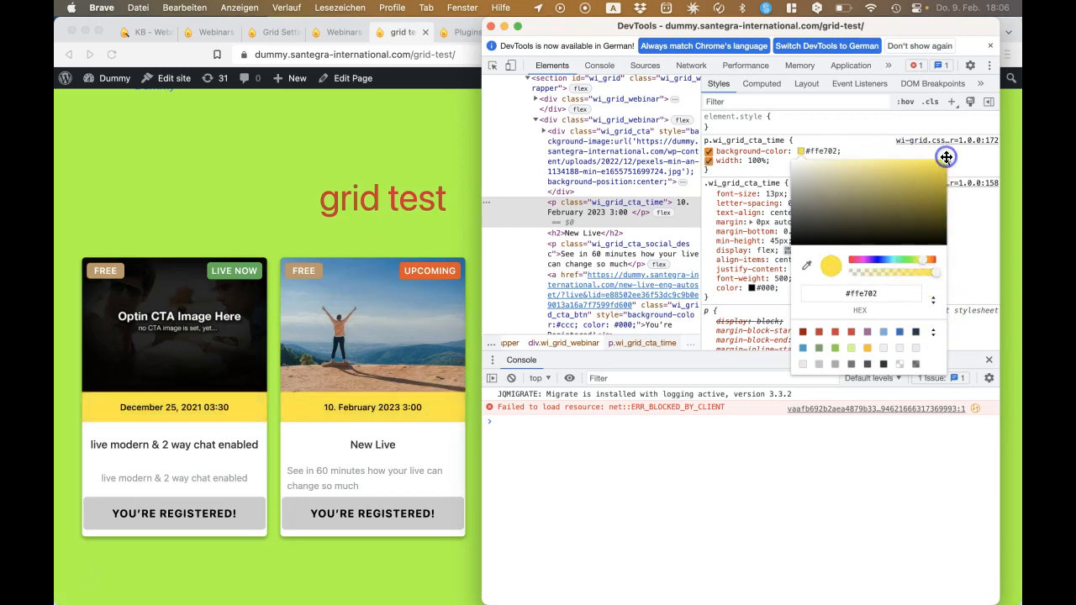
{"action": "left_click", "coordinate": [895, 133]}
Step: Copy the complete p.wi_grid_cta_time rule with its yellow background color from the DevTools styles
{"action": "left_click", "coordinate": [708, 163]}
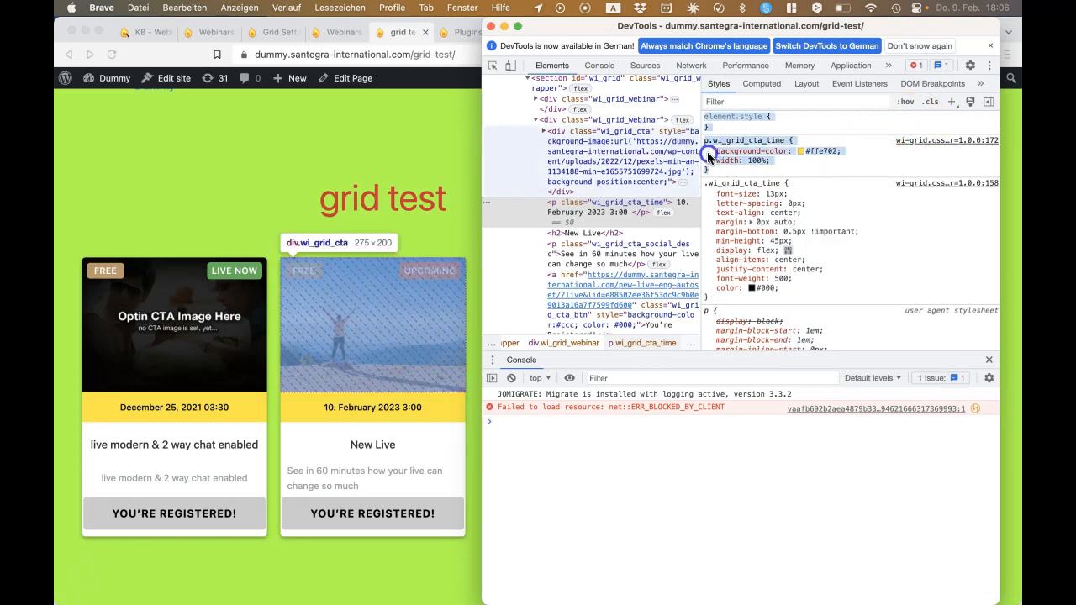
{"action": "left_click", "coordinate": [712, 164]}
{"action": "left_click_drag", "start_coordinate": [719, 168], "coordinate": [707, 143]}
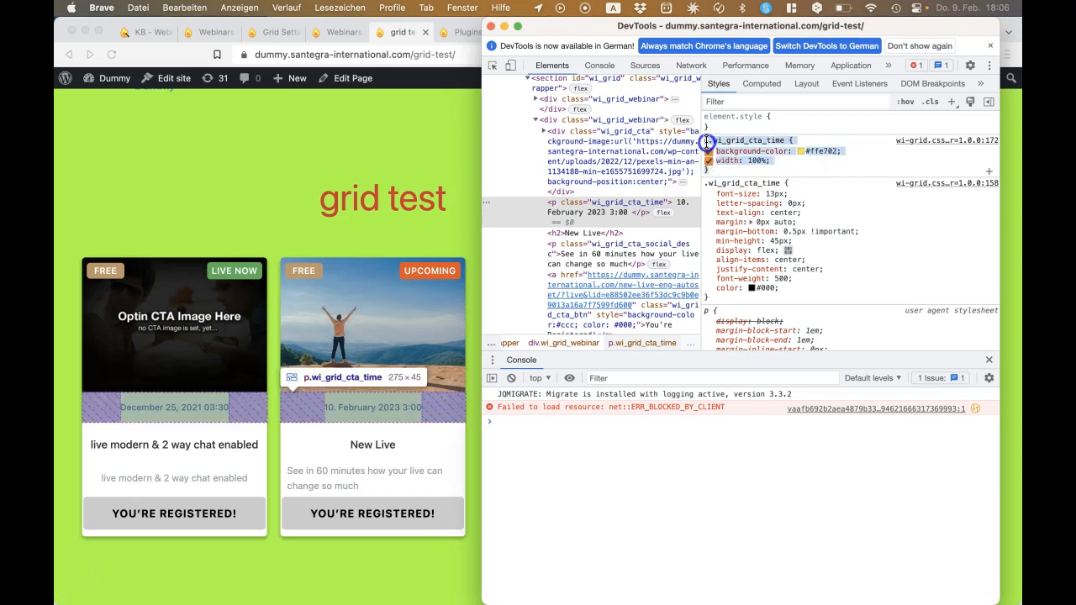
{"action": "key", "text": "super+c"}
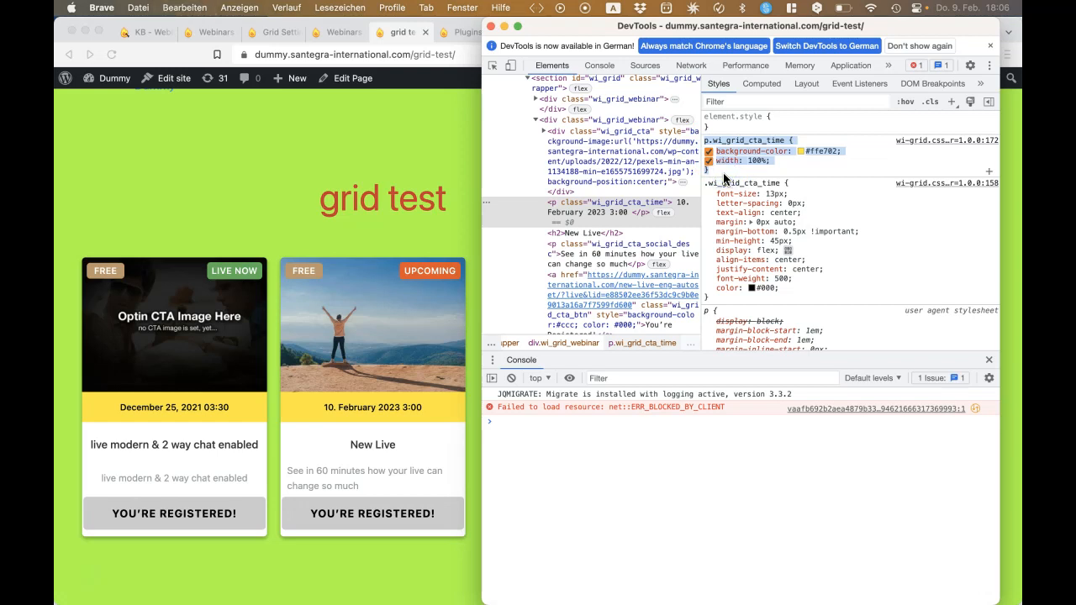
Step: Switch to wi-grid.css in TextEdit and search for cta_time to locate the p.wi_grid_cta_time rule
{"action": "key", "text": "super+Tab"}
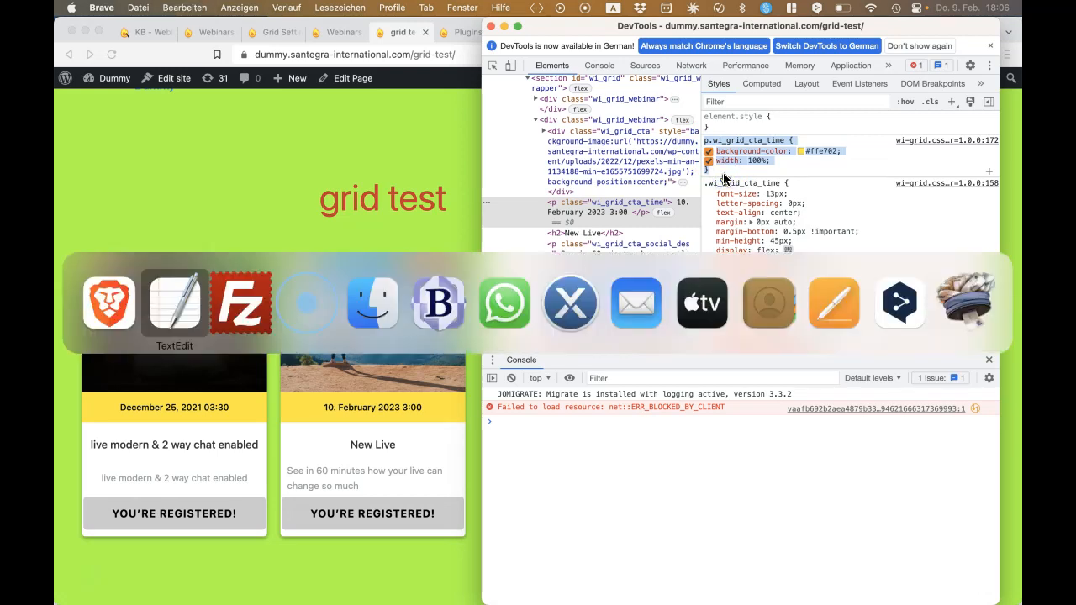
{"action": "key", "text": "super+Tab"}
{"action": "left_click", "coordinate": [192, 288]}
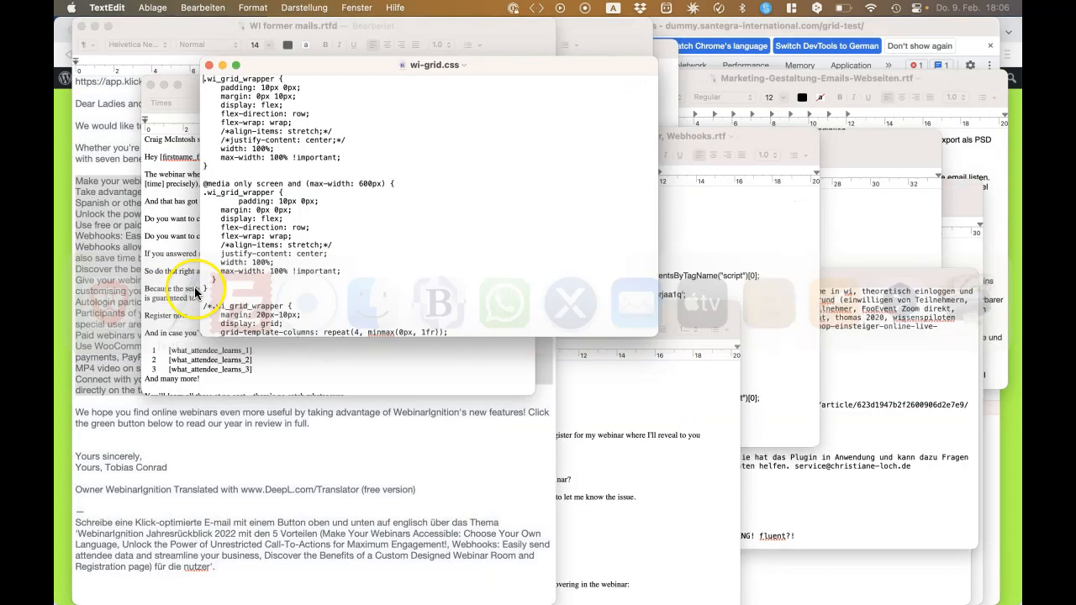
{"action": "key", "text": "super+Tab"}
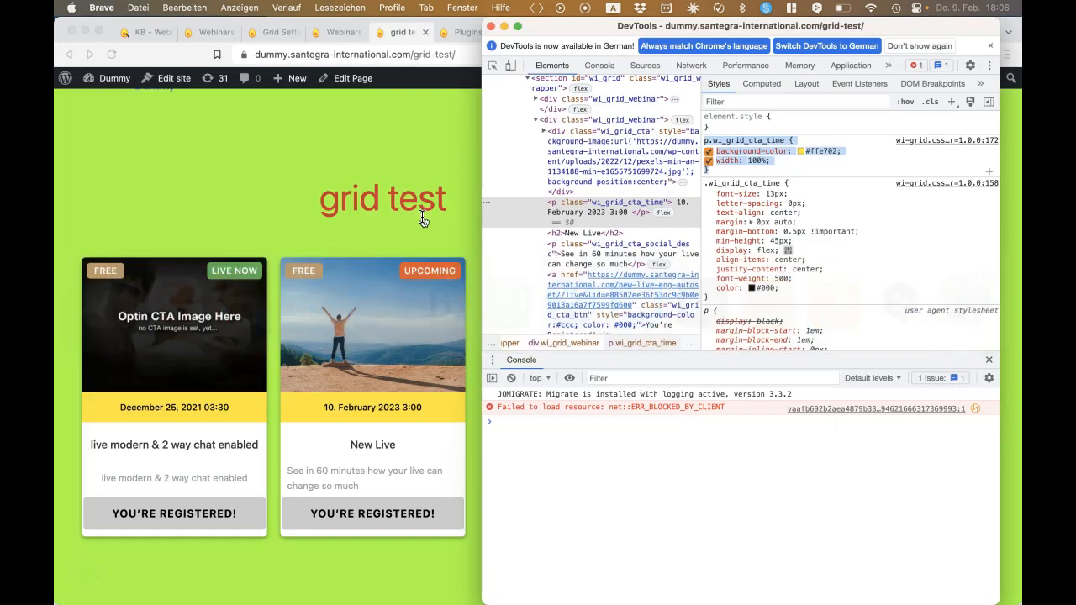
{"action": "key", "text": "super+Tab"}
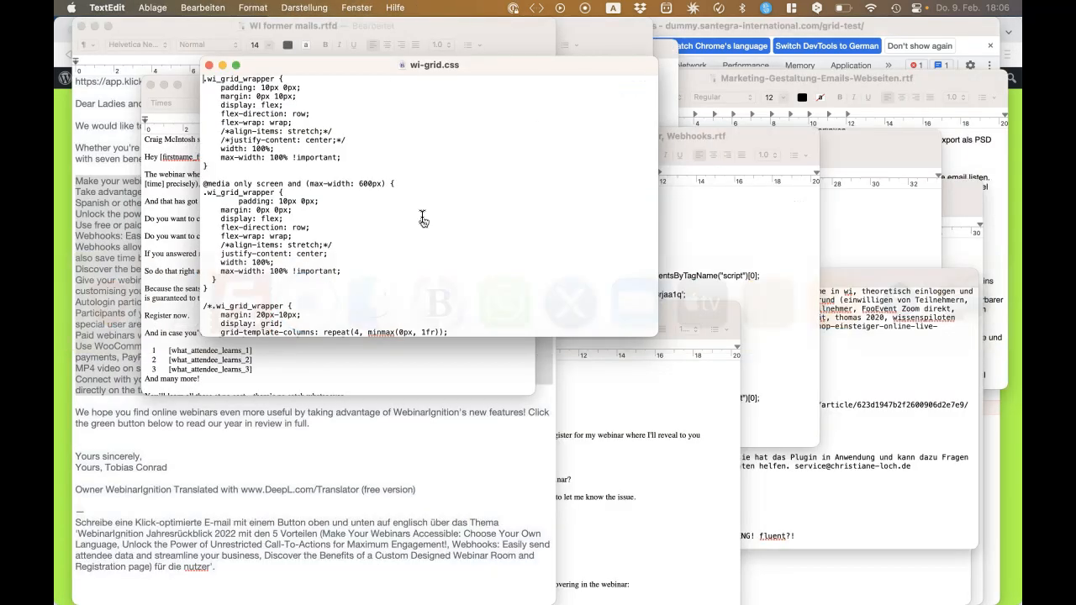
{"action": "key", "text": "super+f"}
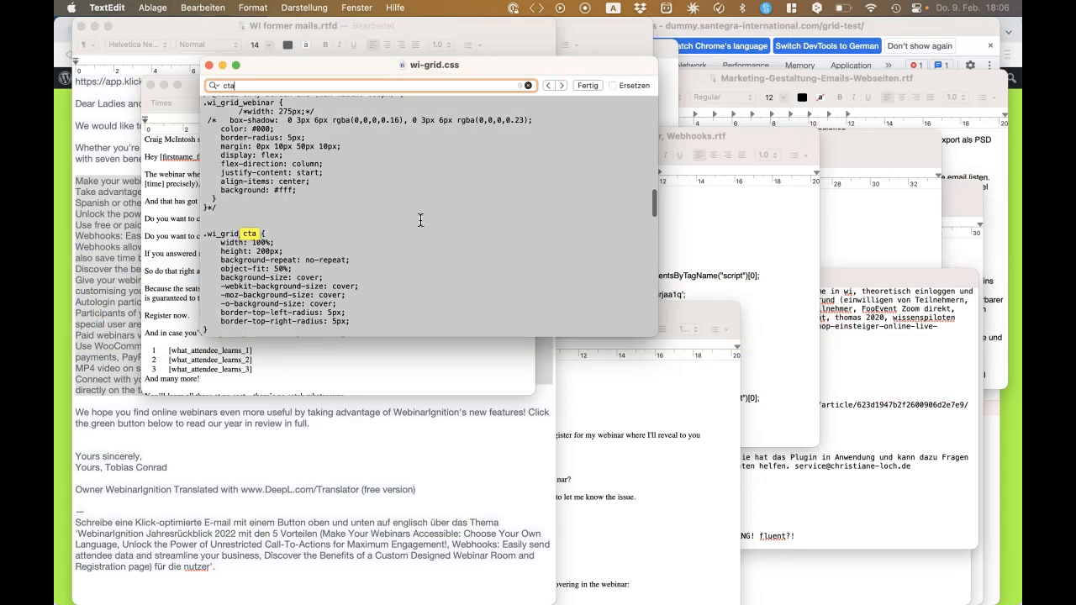
{"action": "type", "text": "cta_time"}
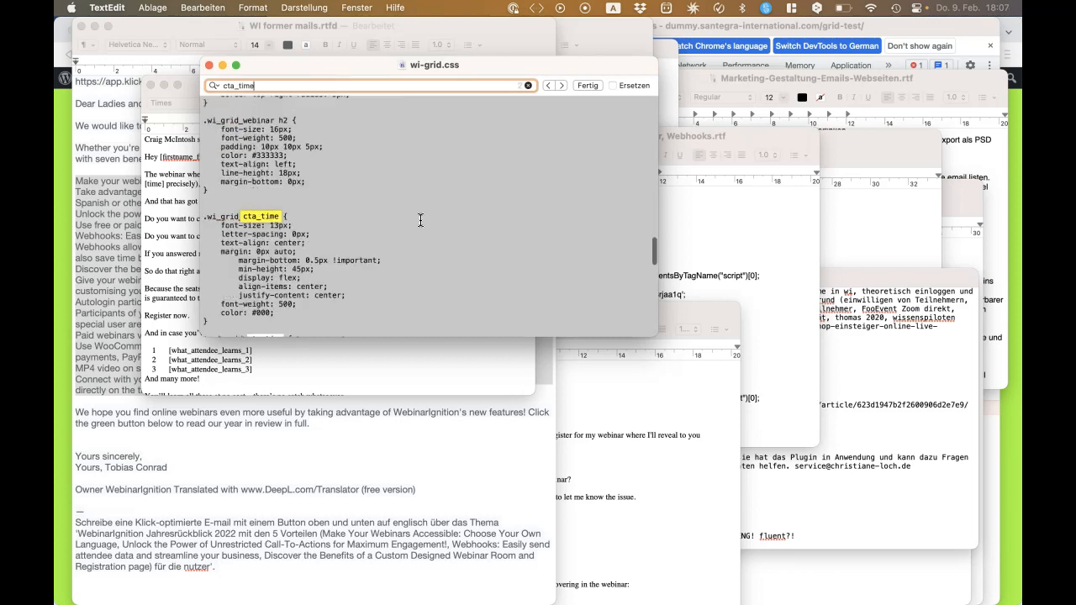
{"action": "scroll", "coordinate": [326, 296], "scroll_direction": "down", "scroll_amount": 5}
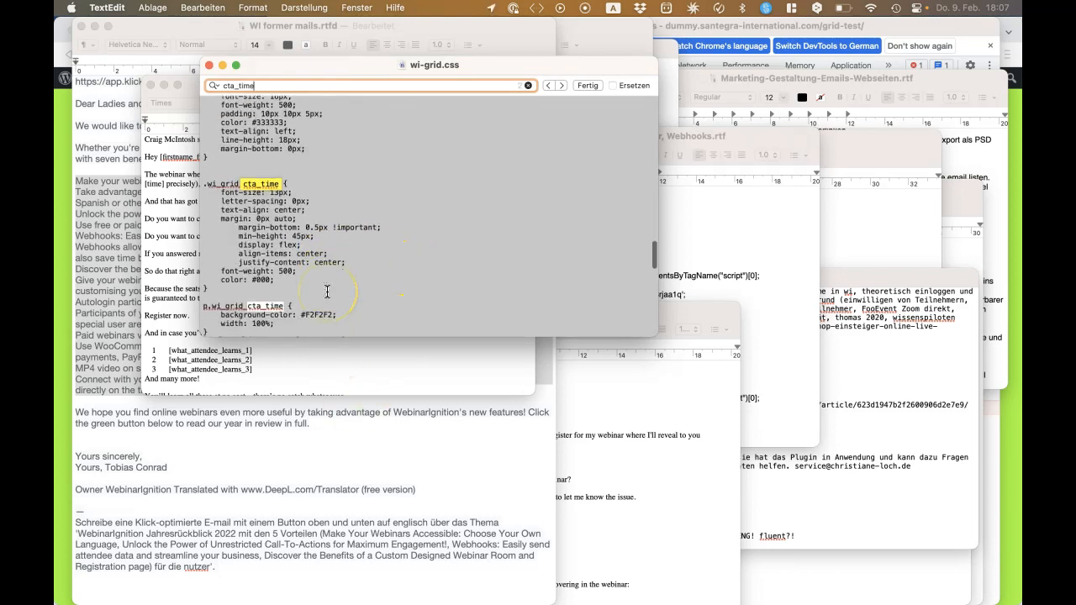
Step: Paste the copied p.wi_grid_cta_time rule with background color #ffe702 below the existing rule of the same name
{"action": "left_click", "coordinate": [318, 293]}
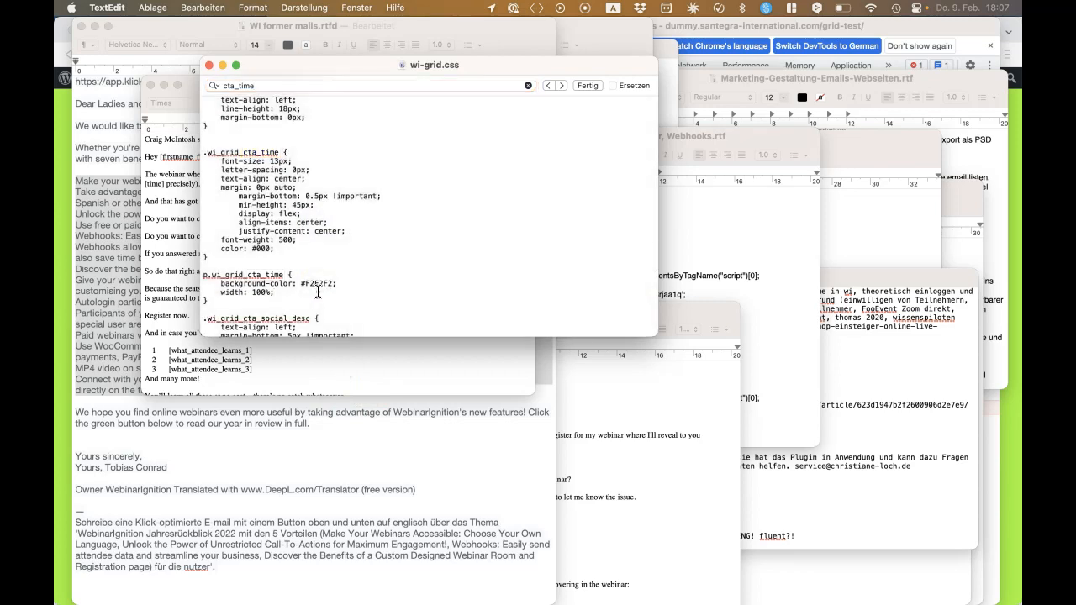
{"action": "key", "text": "cmd+v"}
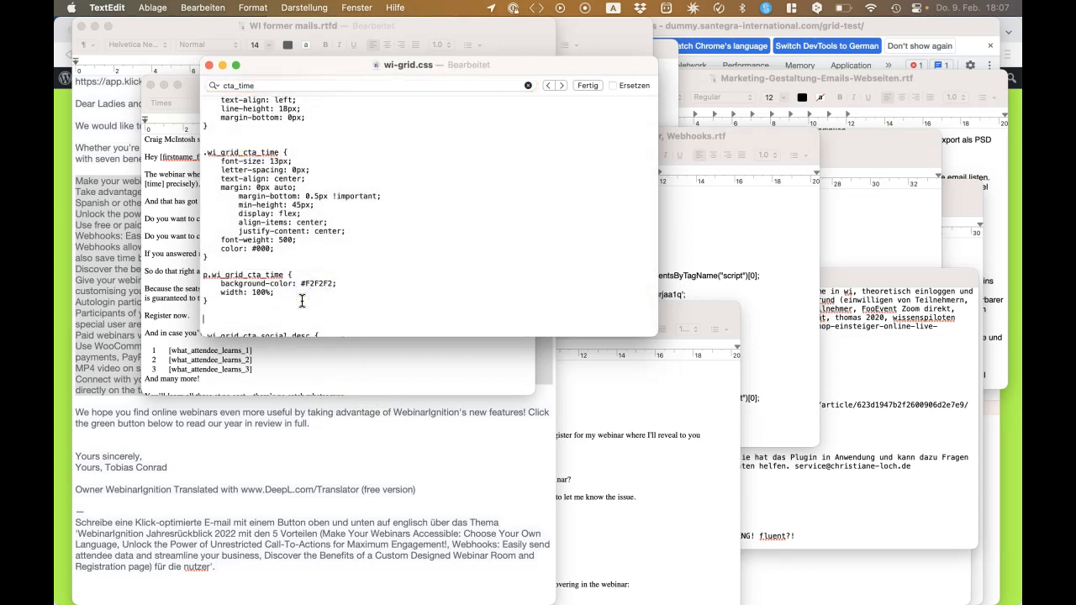
{"action": "scroll", "coordinate": [301, 303], "scroll_direction": "down", "scroll_amount": 3}
{"action": "scroll", "coordinate": [301, 301], "scroll_direction": "up", "scroll_amount": 2}
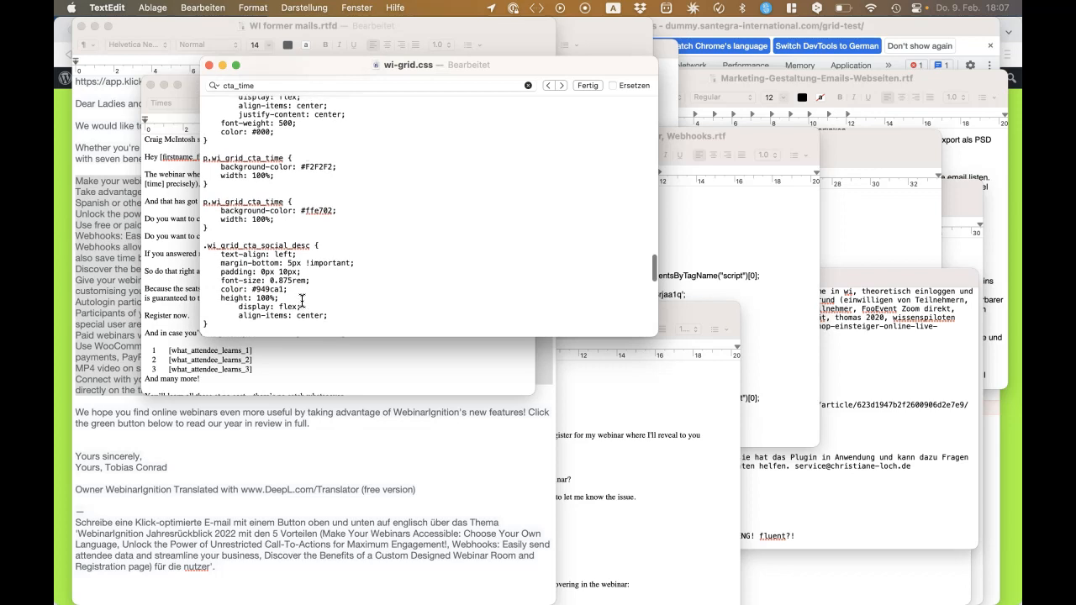
{"action": "left_click", "coordinate": [268, 183]}
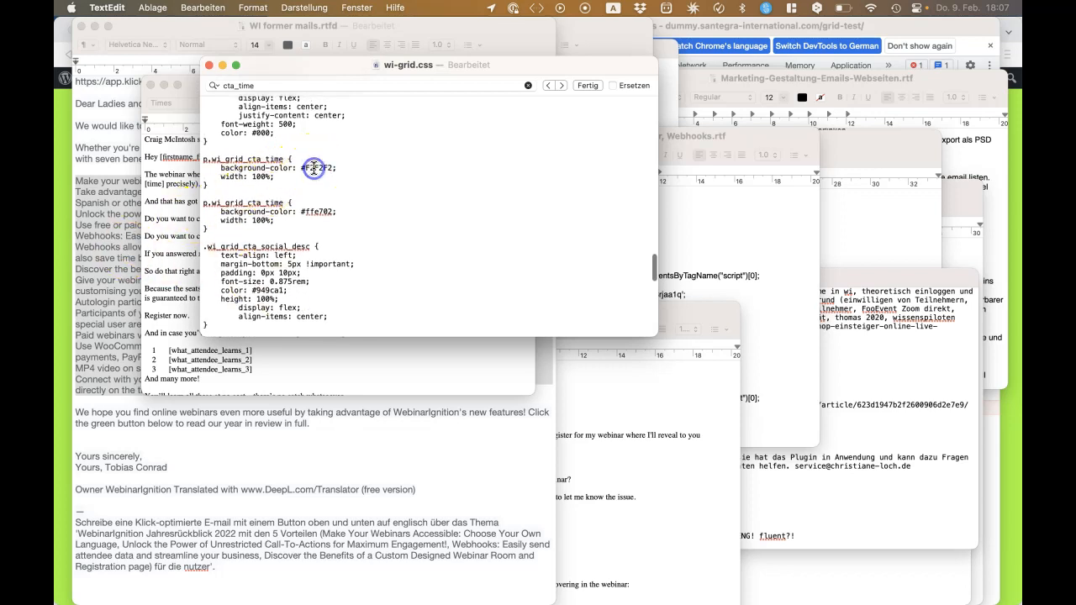
Step: Set the original p.wi_grid_cta_time rule's background color to #ffe702 and delete the pasted duplicate rule with its blank lines
{"action": "left_click", "coordinate": [317, 212]}
{"action": "double_click", "coordinate": [317, 167]}
{"action": "key", "text": "cmd+v"}
{"action": "left_click_drag", "start_coordinate": [340, 228], "coordinate": [204, 202]}
{"action": "key", "text": "BackSpace"}
{"action": "key", "text": "BackSpace"}
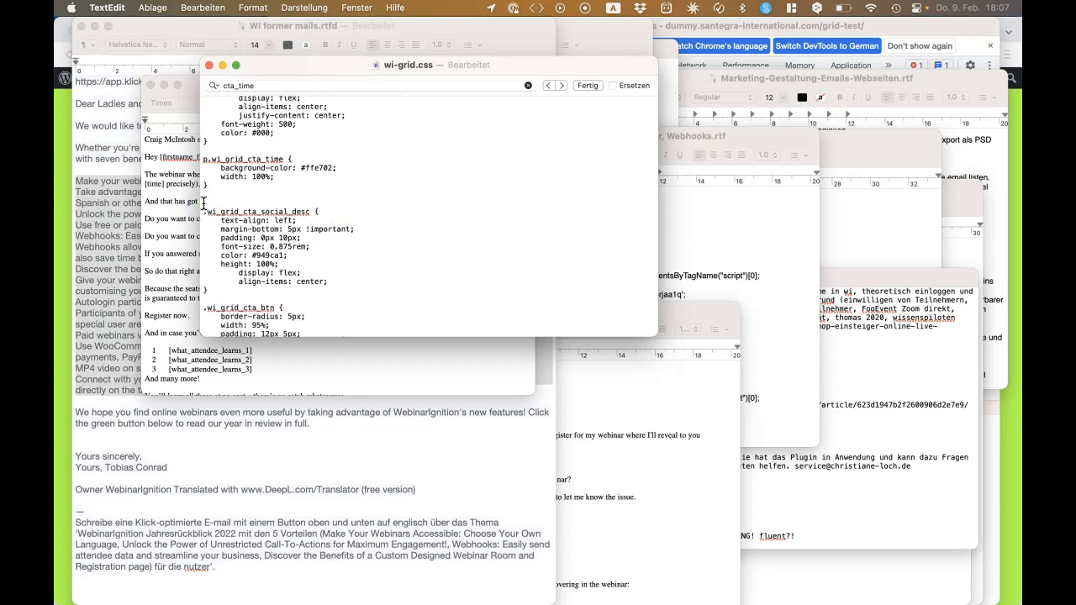
{"action": "key", "text": "BackSpace"}
Step: Save wi-grid.css and upload the changed file back to the server through FileZilla
{"action": "key", "text": "super+s"}
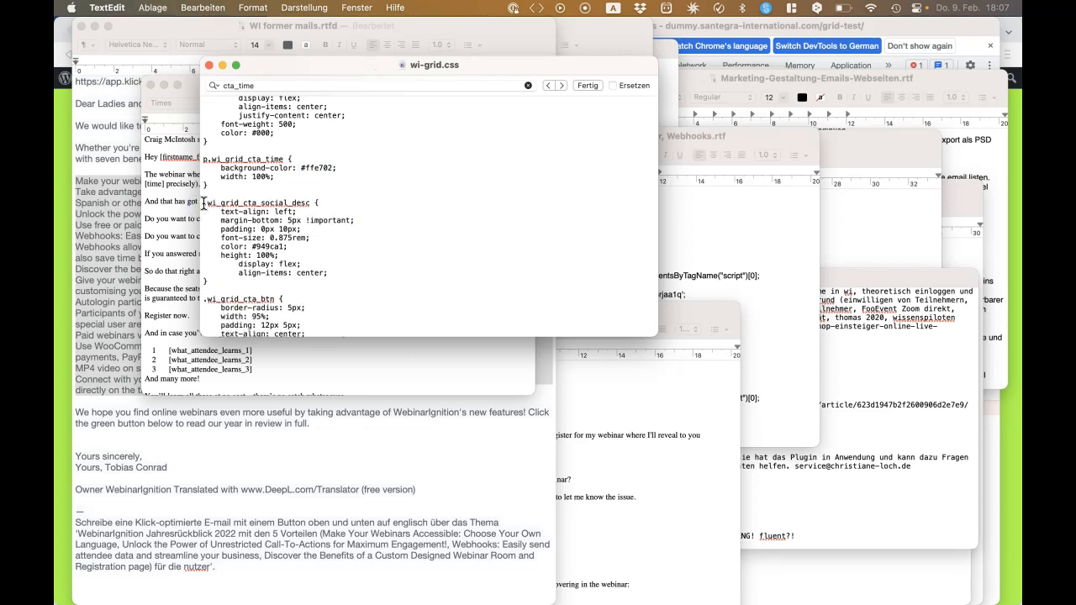
{"action": "key", "text": "super+Tab"}
{"action": "key", "text": "Tab"}
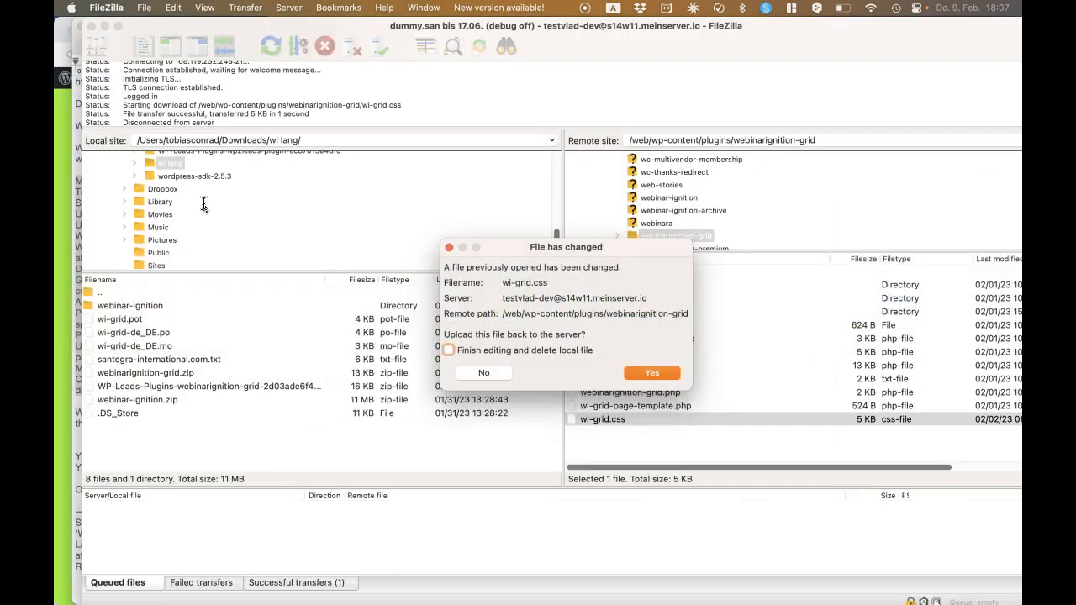
{"action": "key", "text": "Return"}
Step: Return to the grid test page in Brave and reload it to check the yellow date bars
{"action": "key", "text": "super+Tab"}
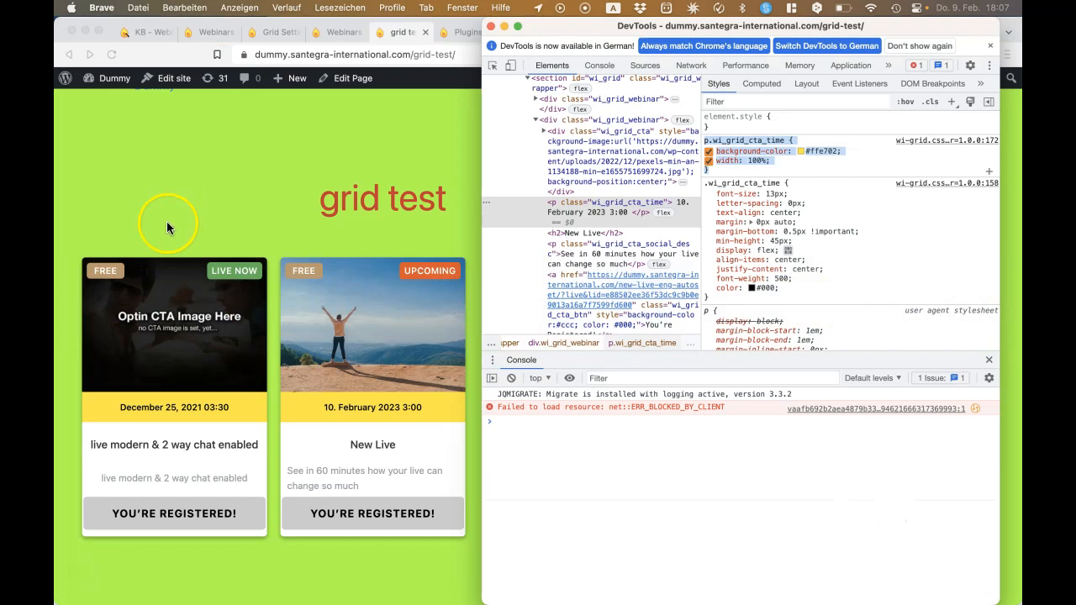
{"action": "left_click", "coordinate": [182, 210]}
{"action": "key", "text": "super+r"}
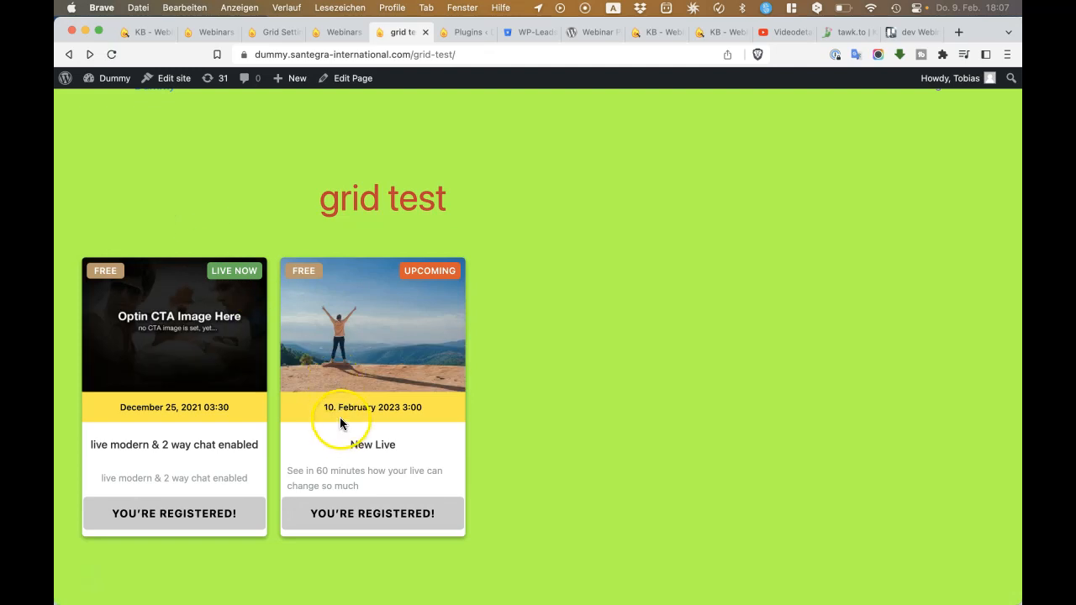
Step: Close the DevTools window behind the browser and restore the grid test window to full width
{"action": "left_click_drag", "start_coordinate": [1020, 391], "coordinate": [602, 373]}
{"action": "left_click", "coordinate": [709, 30]}
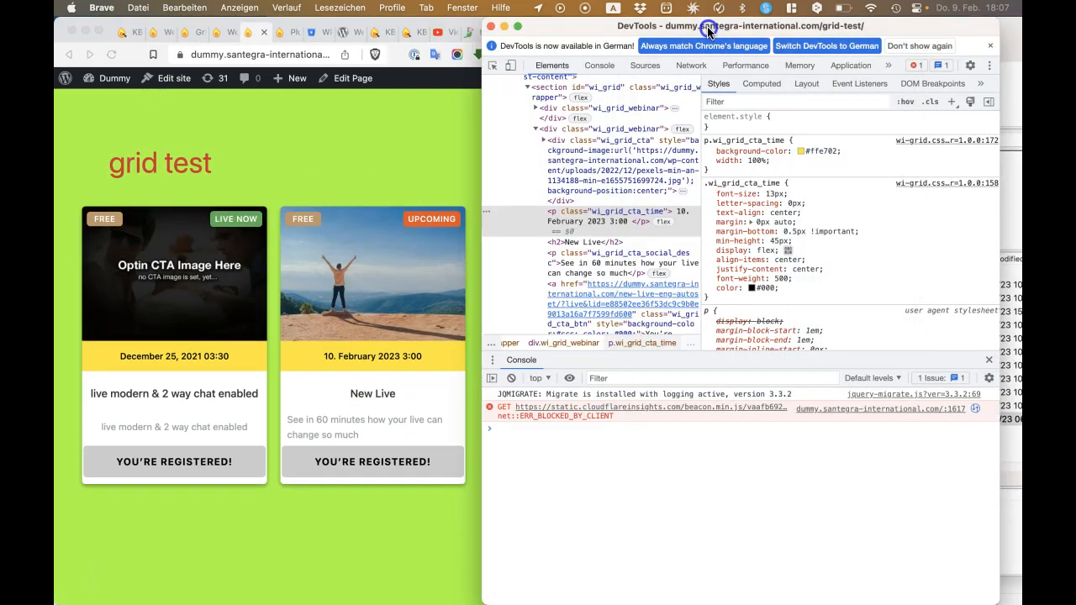
{"action": "left_click", "coordinate": [491, 26]}
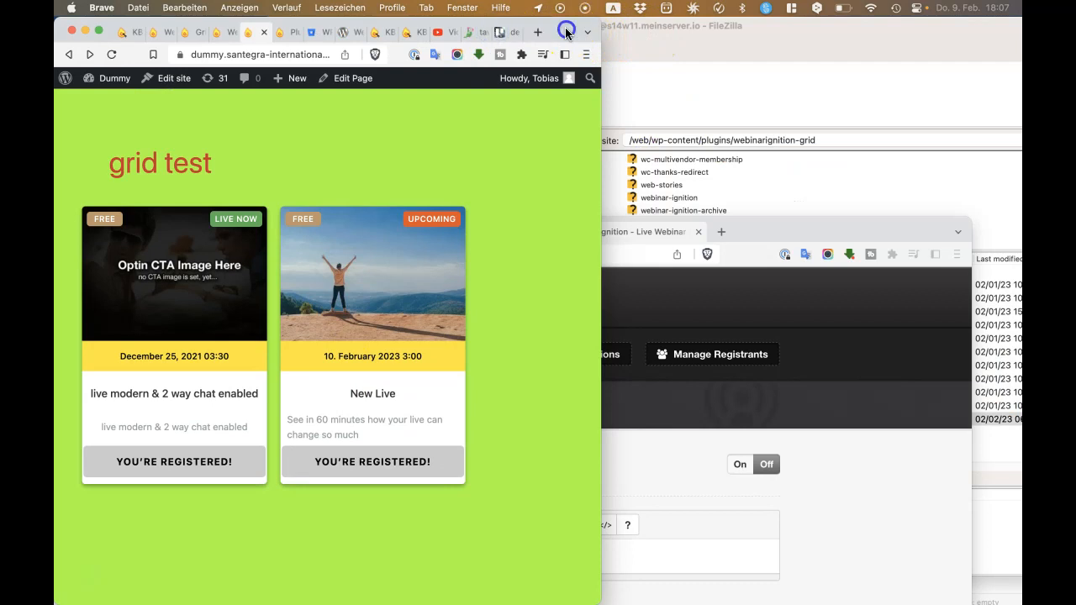
{"action": "double_click", "coordinate": [565, 32]}
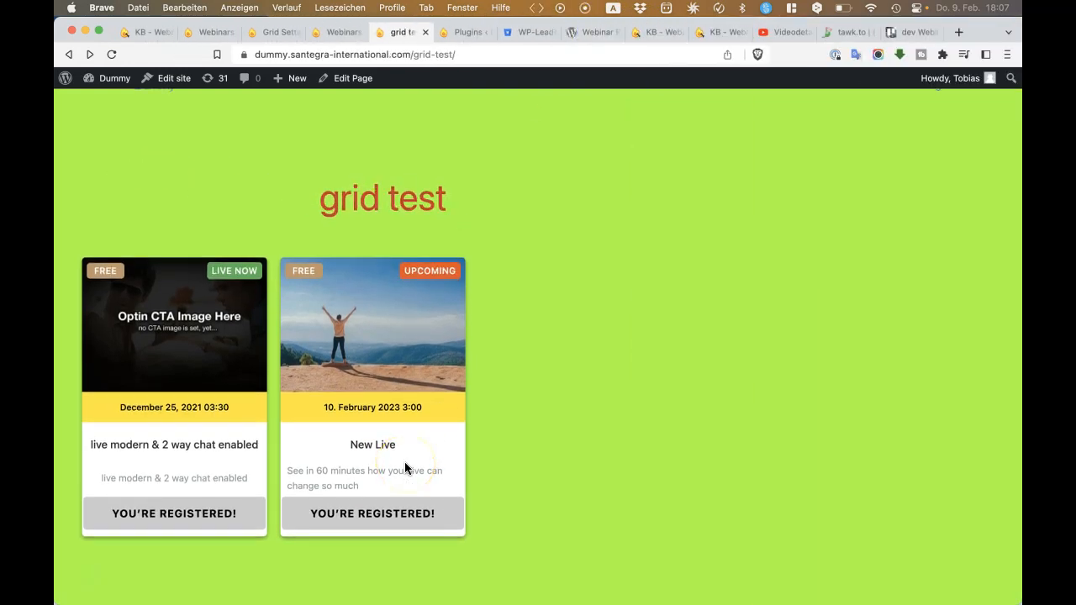
Step: Open the grid test page's address in a new private window to view it as a logged-out visitor
{"action": "left_click", "coordinate": [411, 185]}
{"action": "left_click", "coordinate": [469, 54]}
{"action": "left_click", "coordinate": [150, 9]}
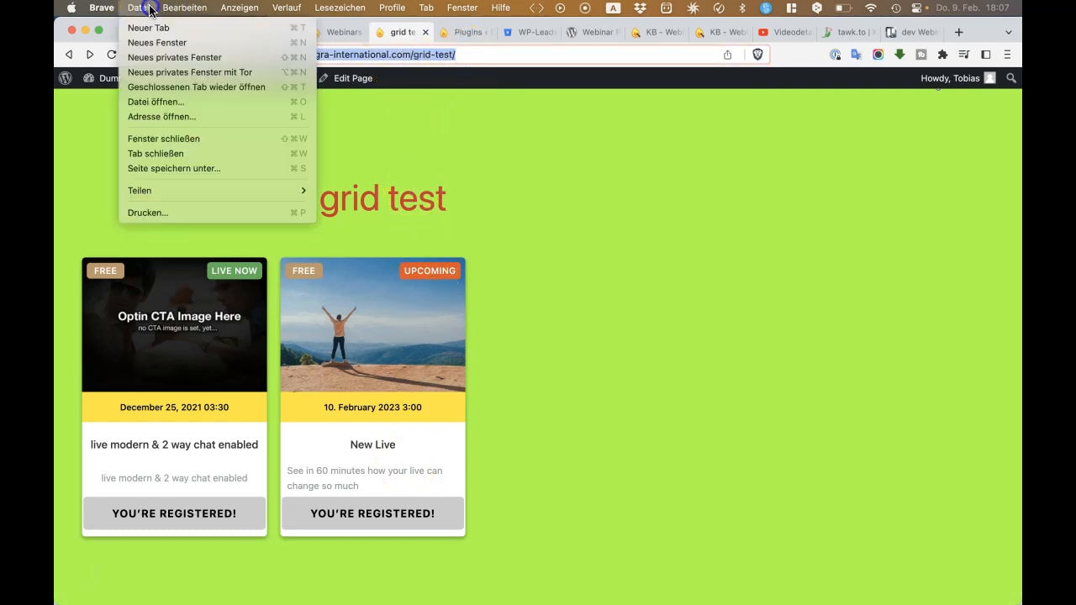
{"action": "left_click", "coordinate": [162, 57]}
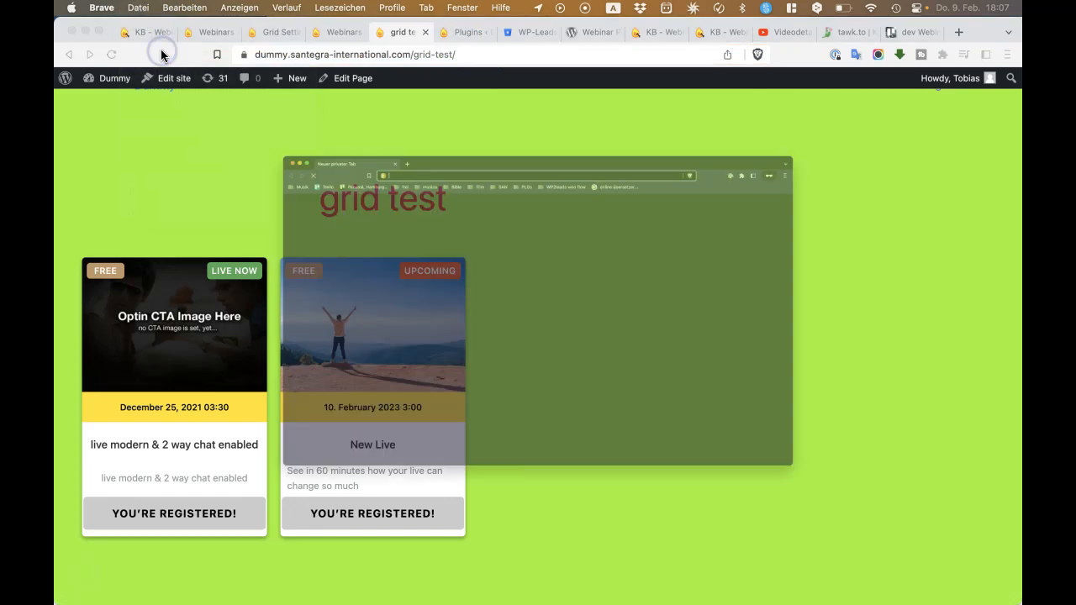
{"action": "key", "text": "super+v"}
{"action": "key", "text": "Return"}
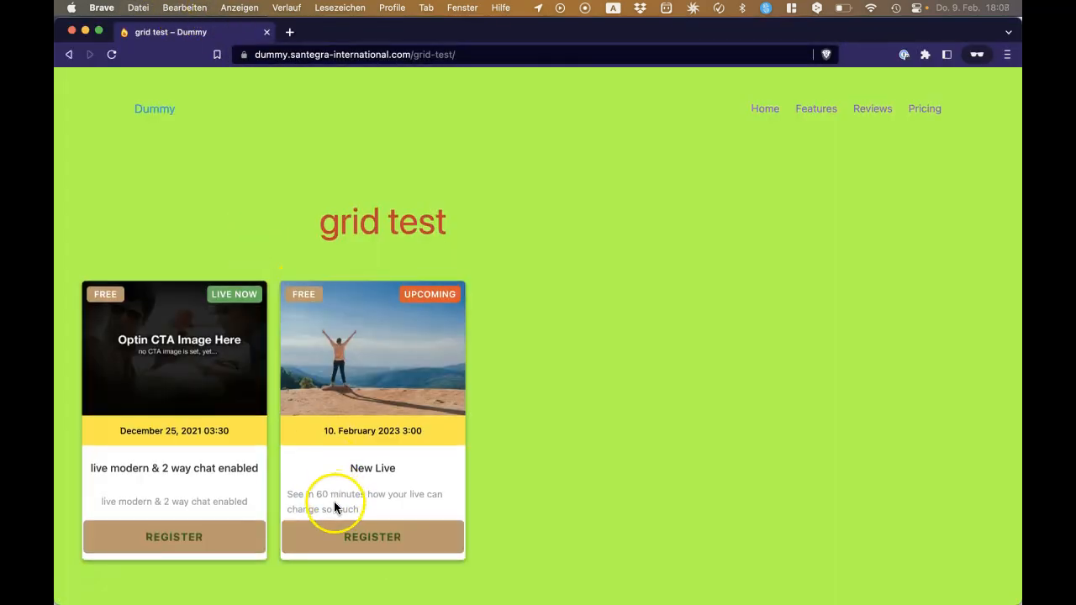
Step: View the New Live webinar's registration page from its grid card, and close the private window
{"action": "left_click", "coordinate": [356, 544]}
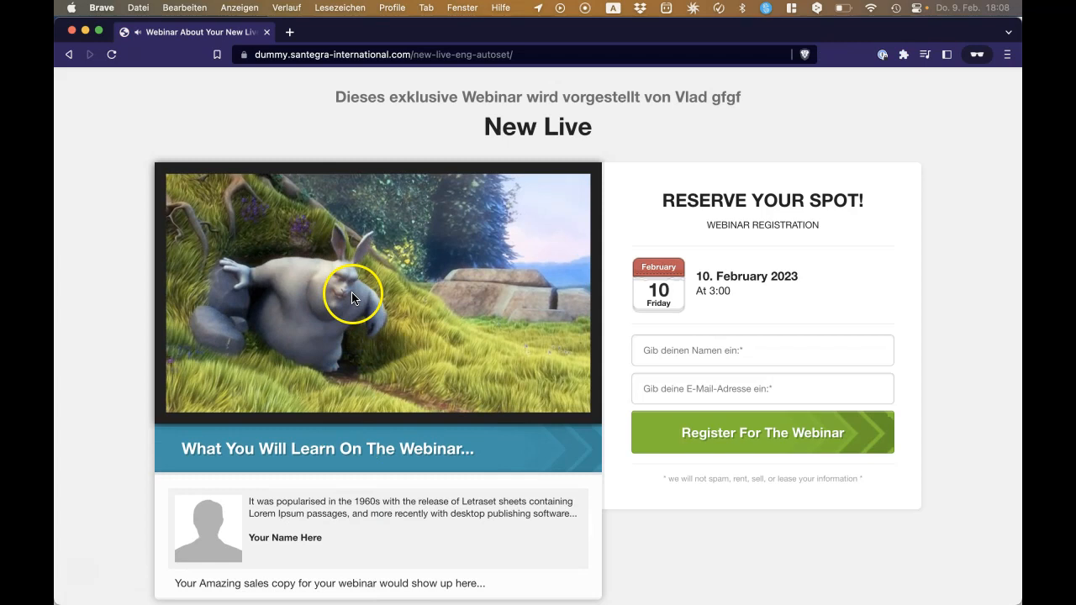
{"action": "left_click", "coordinate": [267, 35]}
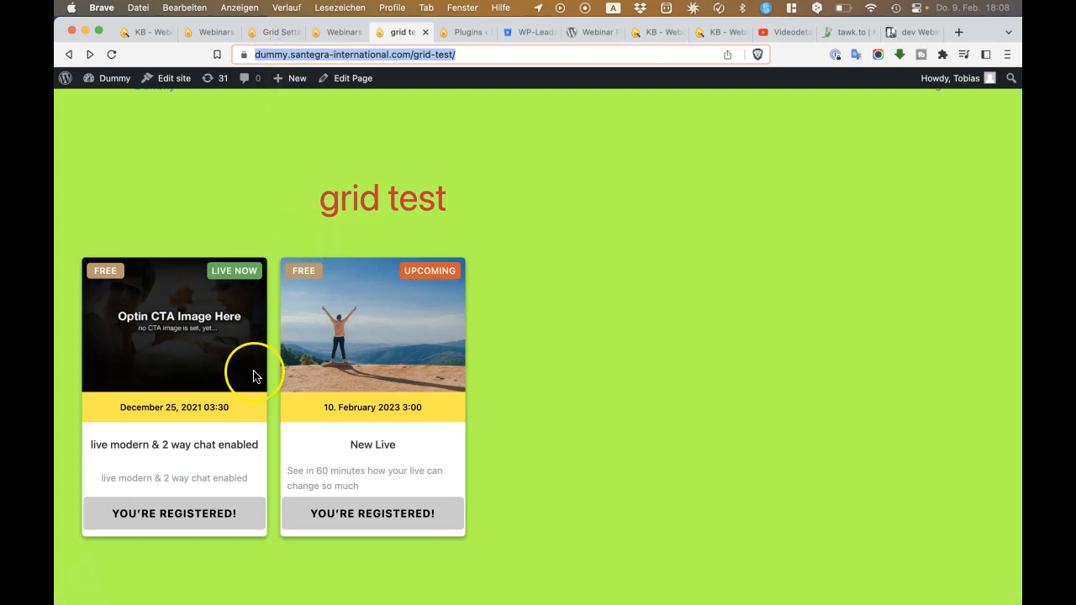
{"action": "left_click", "coordinate": [358, 128]}
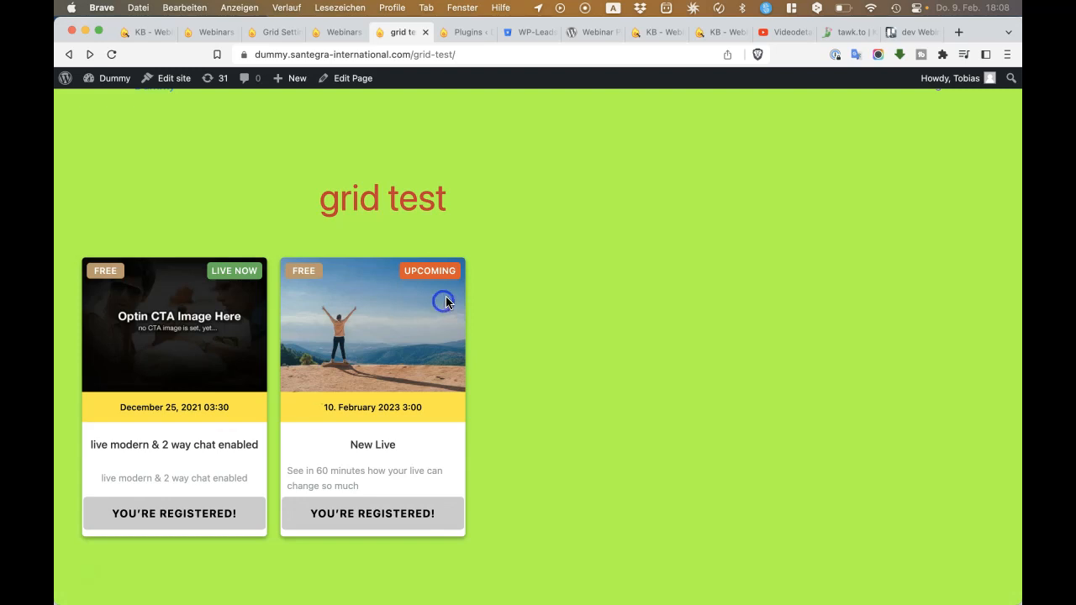
Step: Go to the knowledge base article on displaying webinars in a grid layout and look through it toward the Roadmap section
{"action": "left_click", "coordinate": [147, 32]}
{"action": "scroll", "coordinate": [639, 269], "scroll_direction": "down", "scroll_amount": 10}
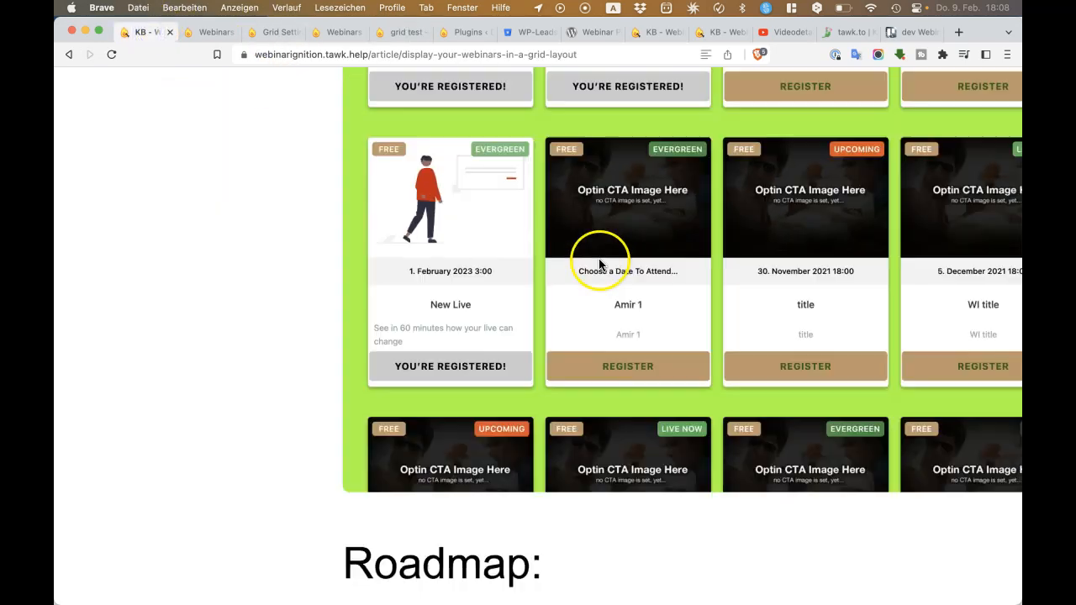